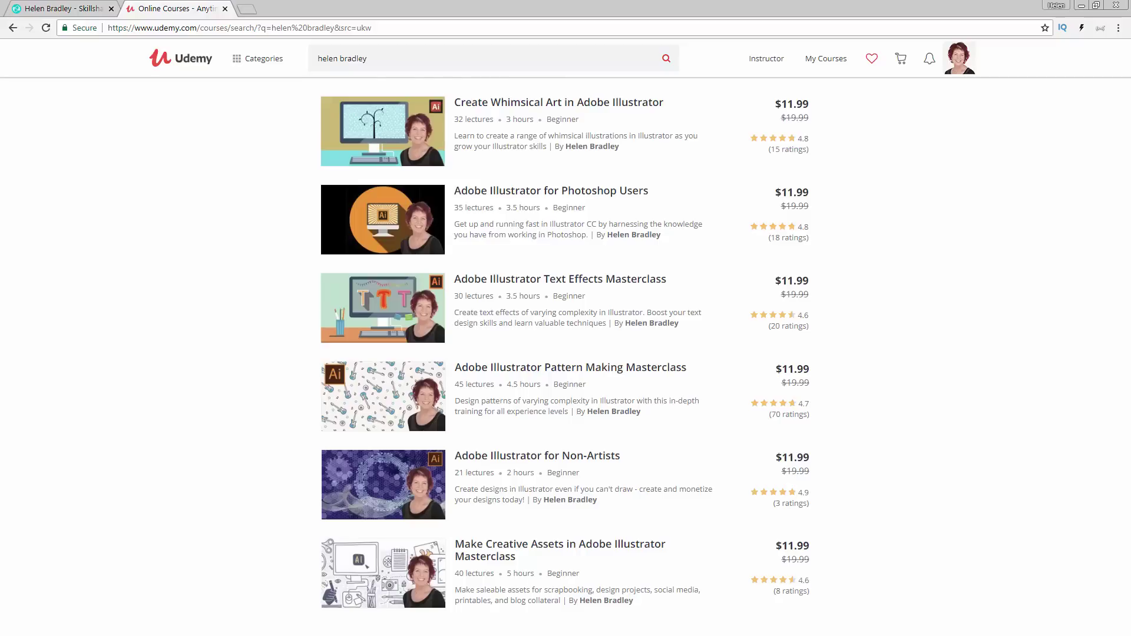
- Close the Udemy search results tab in Chrome to return to the lesson
key(ctrl+w)
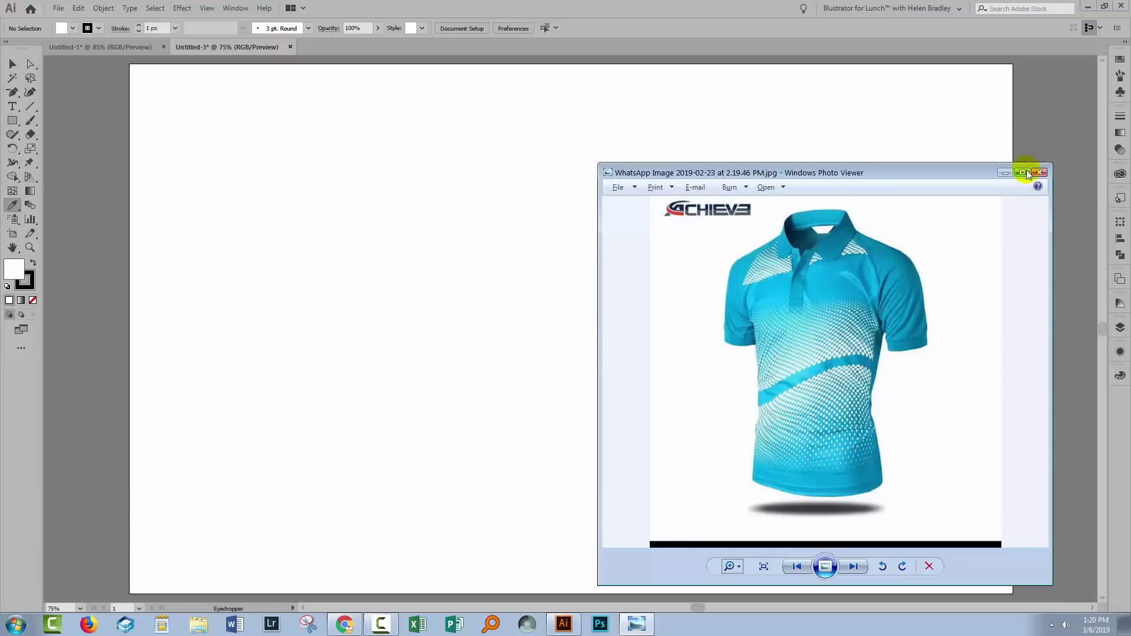
- Hide the shirt reference and draw a small rounded rectangle at the artboard's lower left
click(1005, 173)
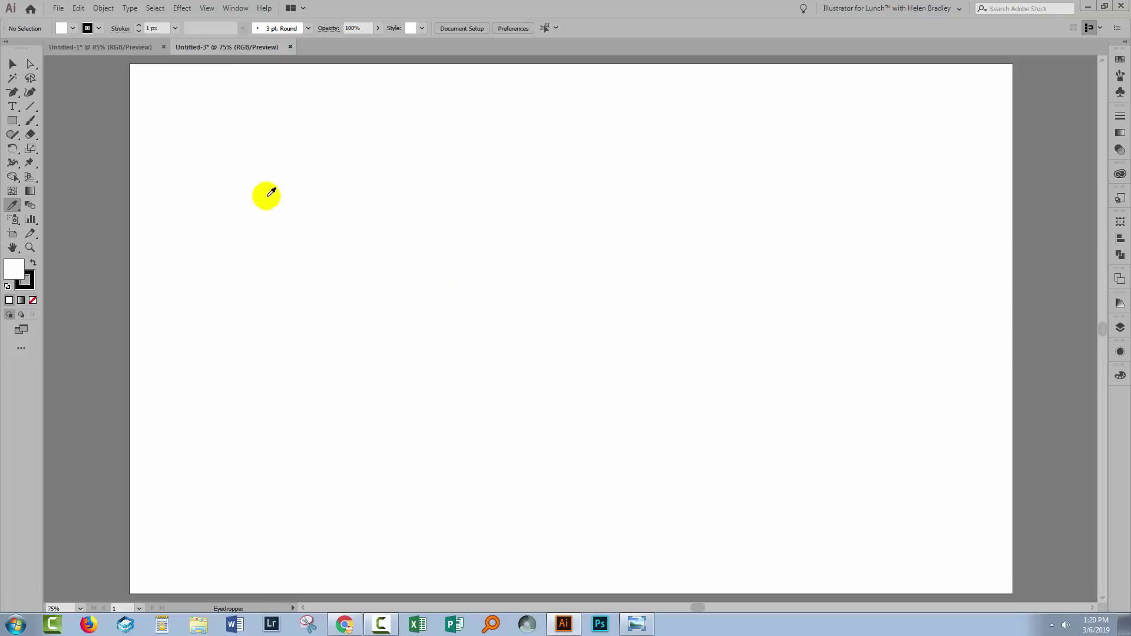
click(12, 120)
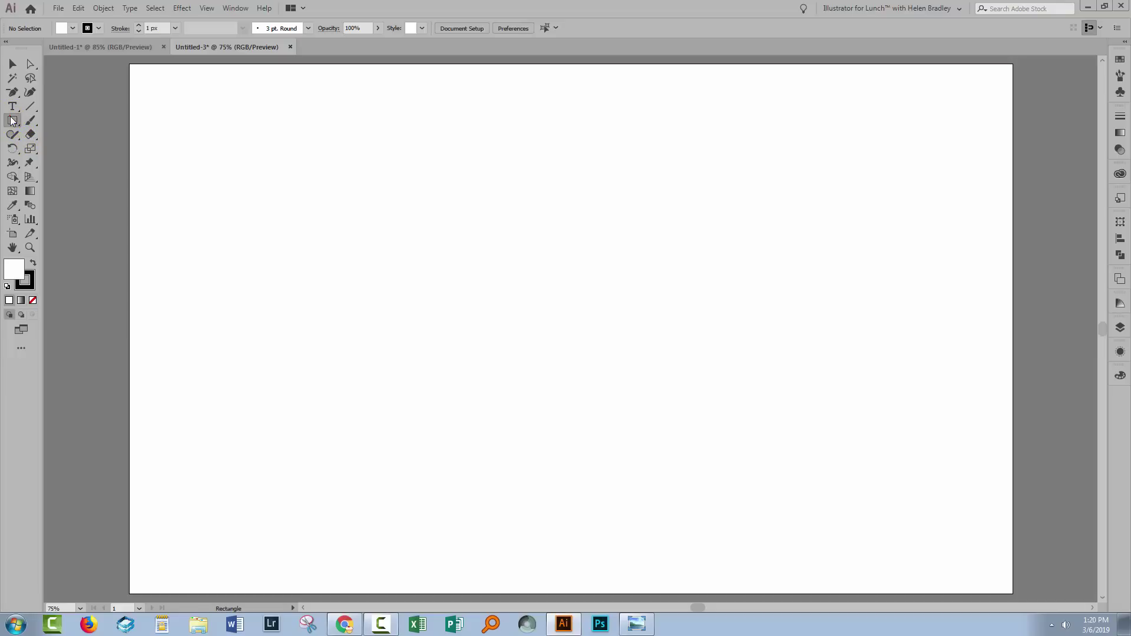
click(63, 135)
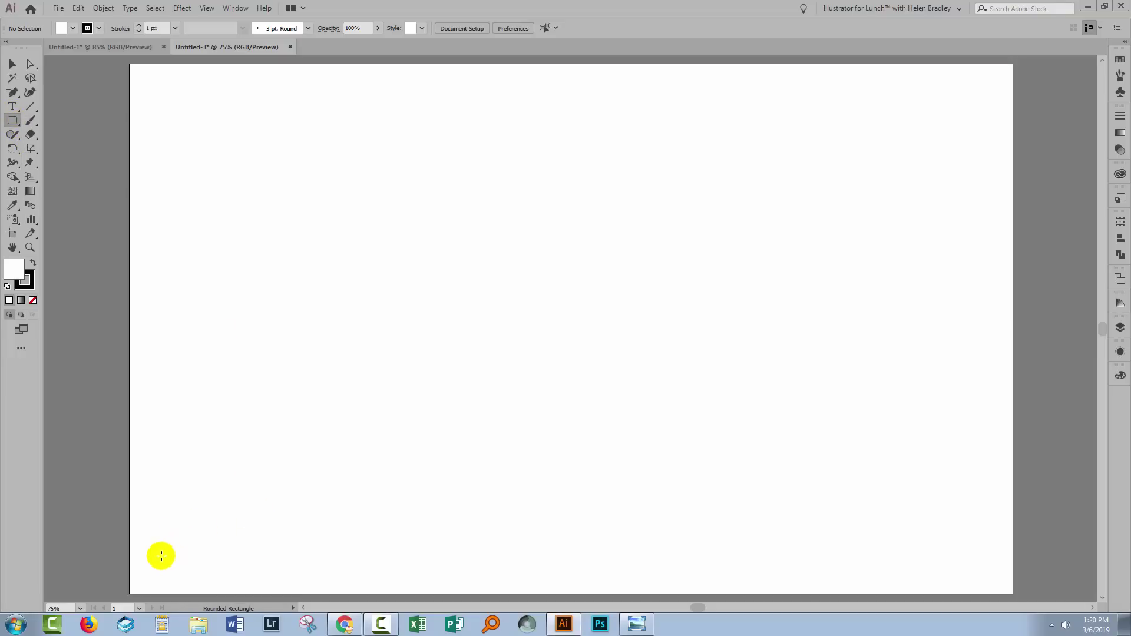
mouse_move(154, 557)
mouse_down()
mouse_move(194, 563)
mouse_move(189, 571)
mouse_up()
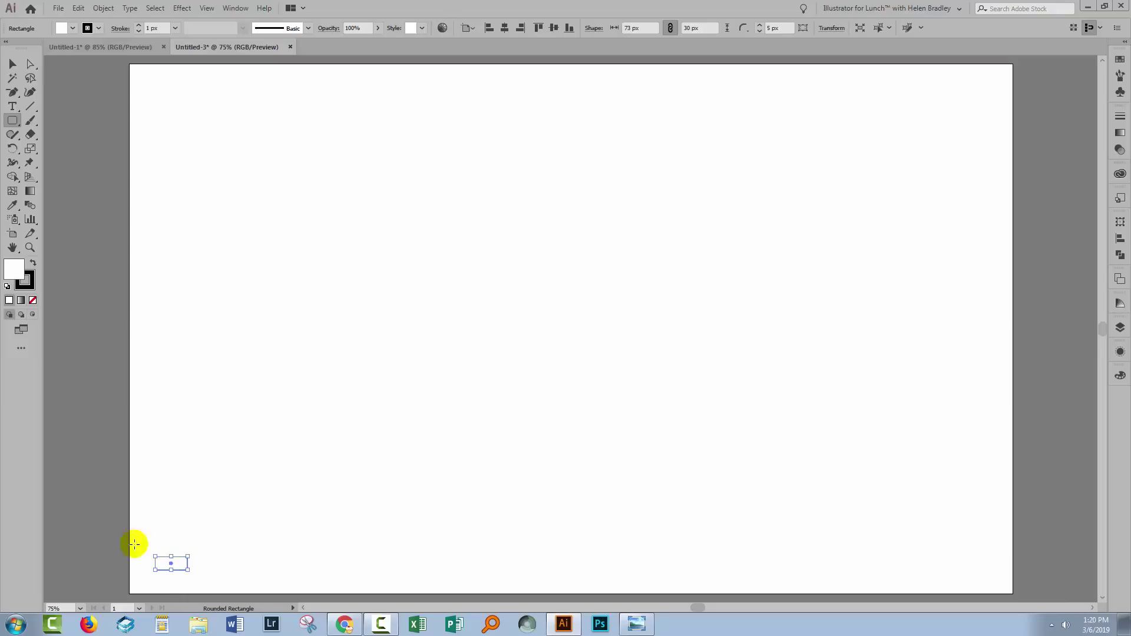
- Give the rectangle a black fill and no stroke
click(33, 263)
click(25, 287)
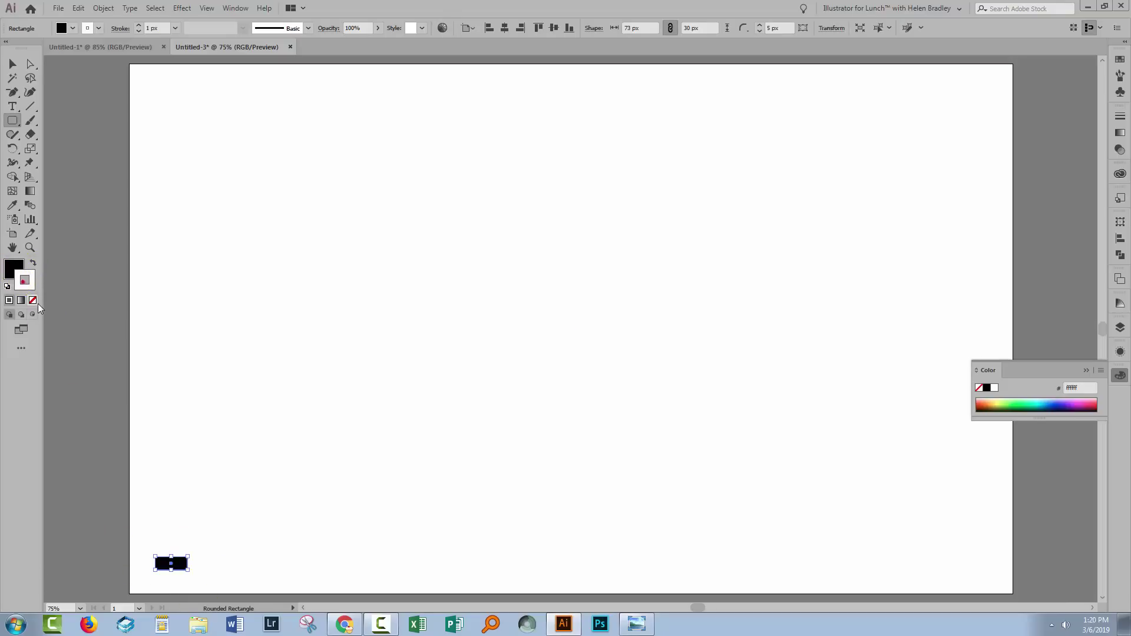
click(33, 300)
click(15, 271)
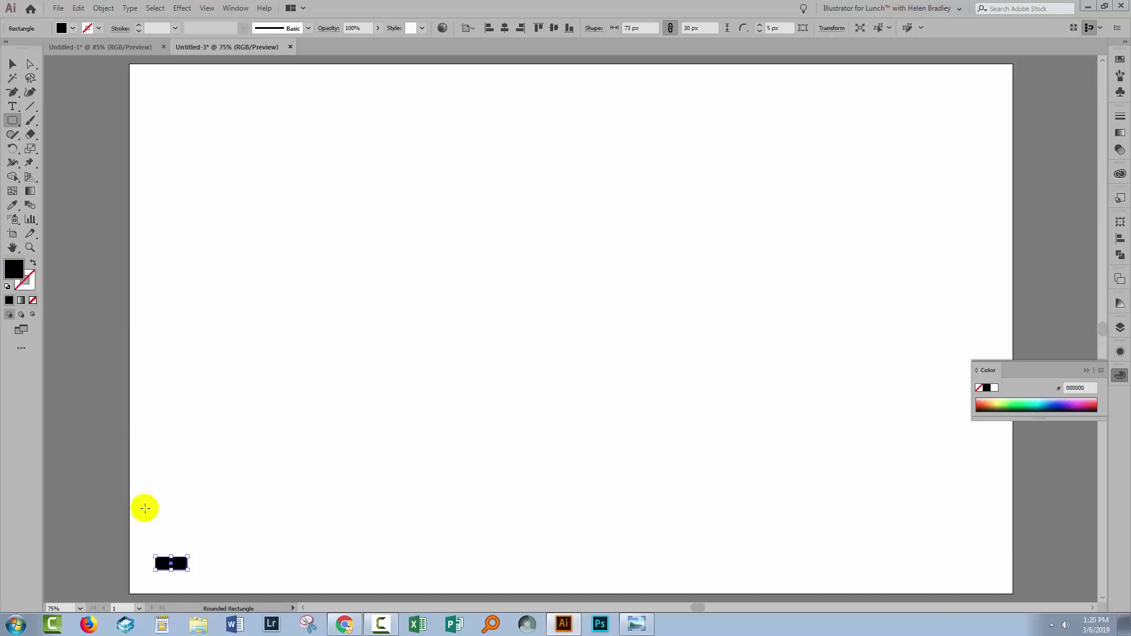
click(1085, 370)
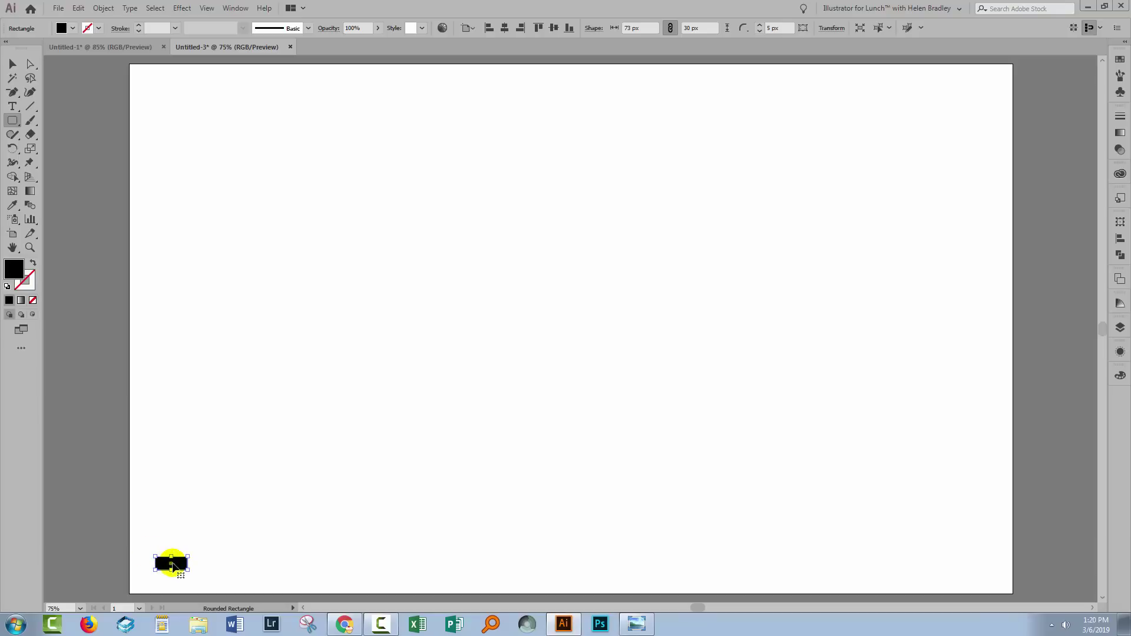
- Duplicate the rectangle straight up to the artboard top and shrink the copy to about 36 × 15 px
click(12, 63)
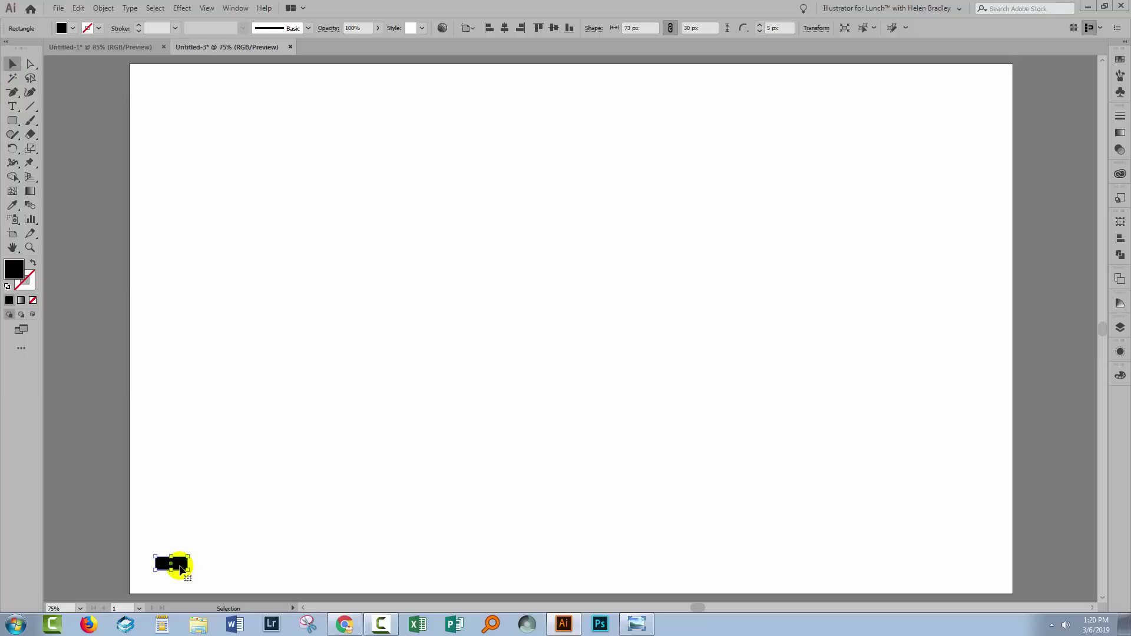
drag(182, 568, 178, 88)
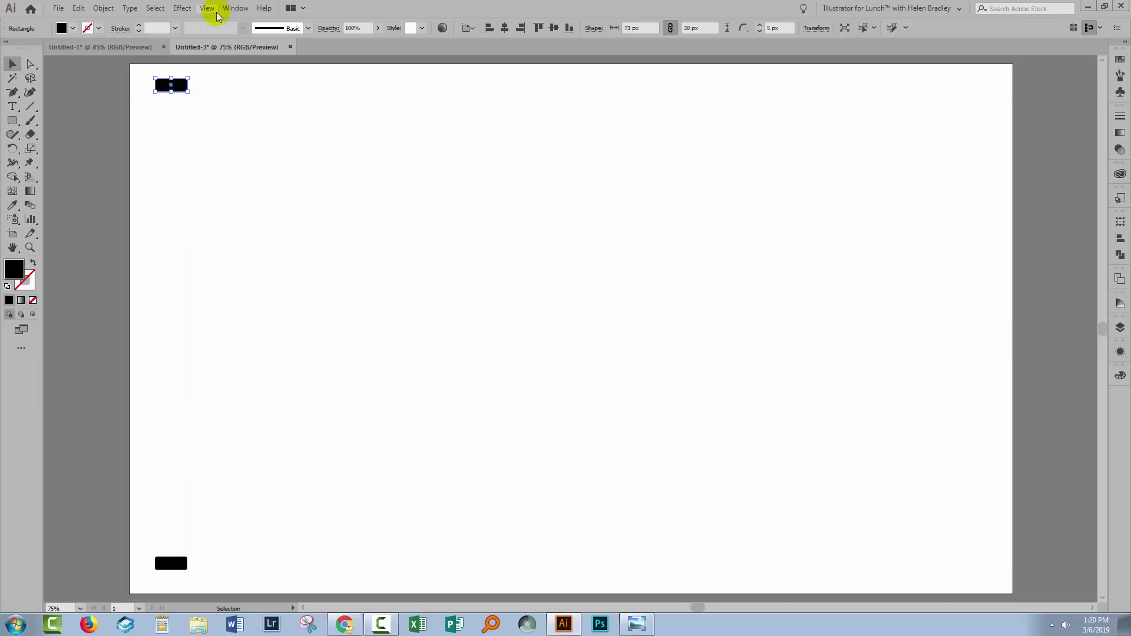
drag(187, 79, 168, 88)
click(146, 76)
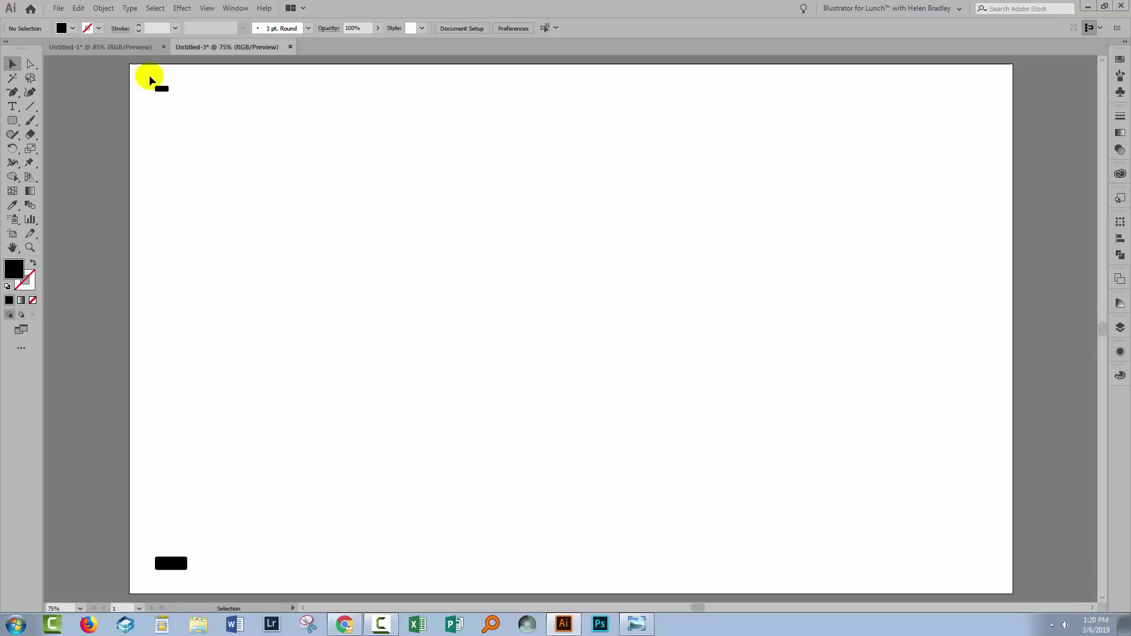
- Resize the top copy further, to about 16 × 15.74 px
click(170, 90)
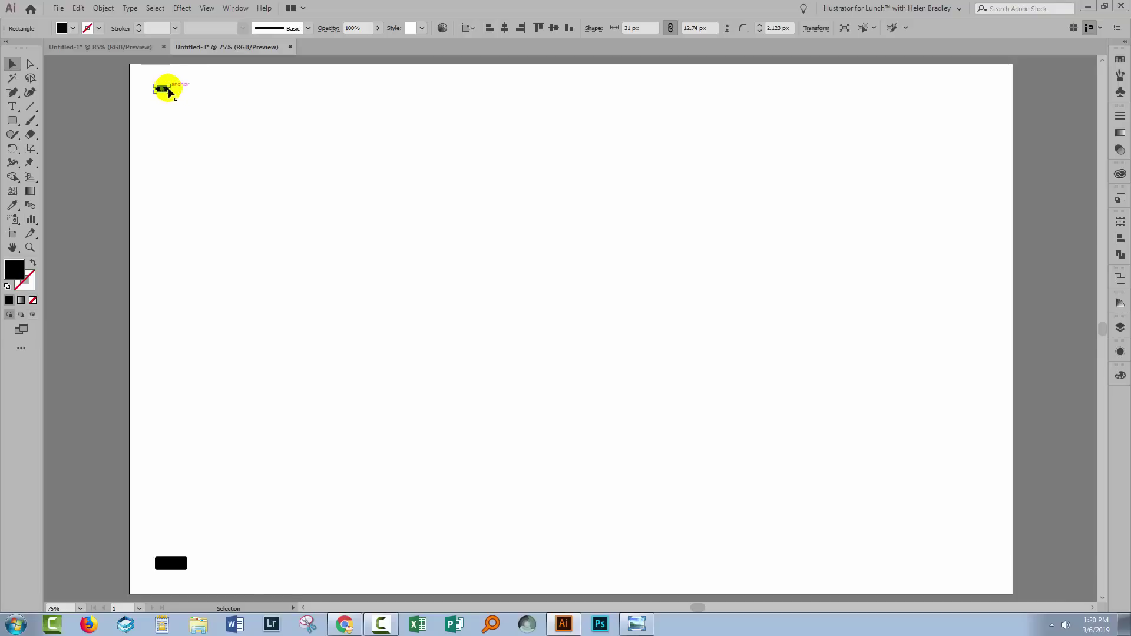
mouse_move(168, 91)
mouse_down()
mouse_move(178, 102)
mouse_move(169, 96)
mouse_up()
click(177, 103)
click(146, 89)
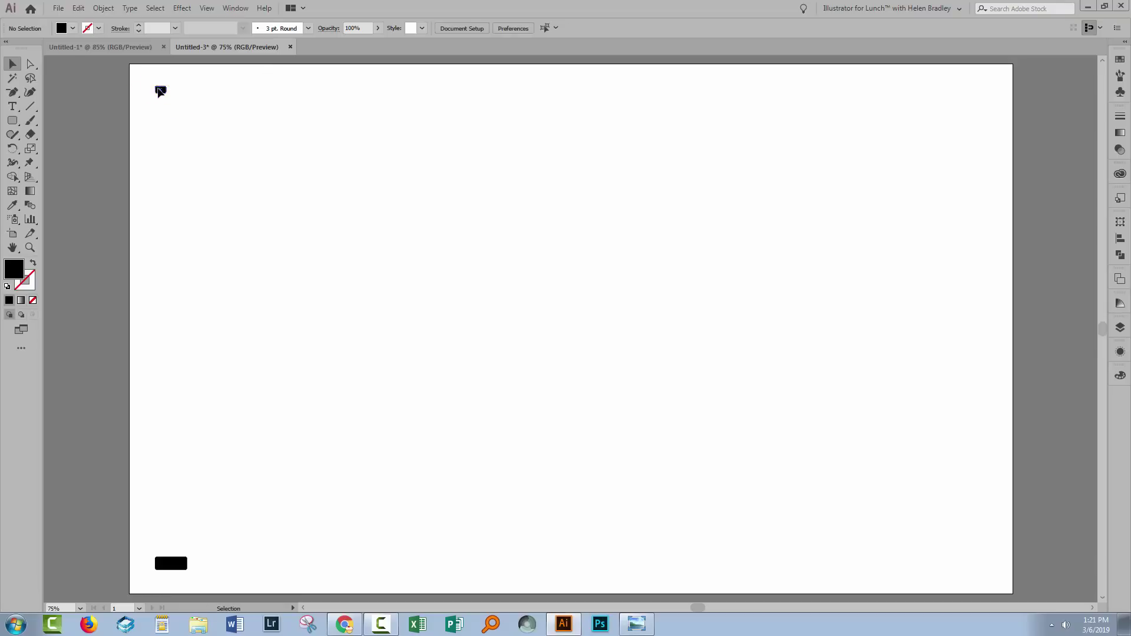
click(161, 91)
drag(161, 91, 214, 575)
click(175, 97)
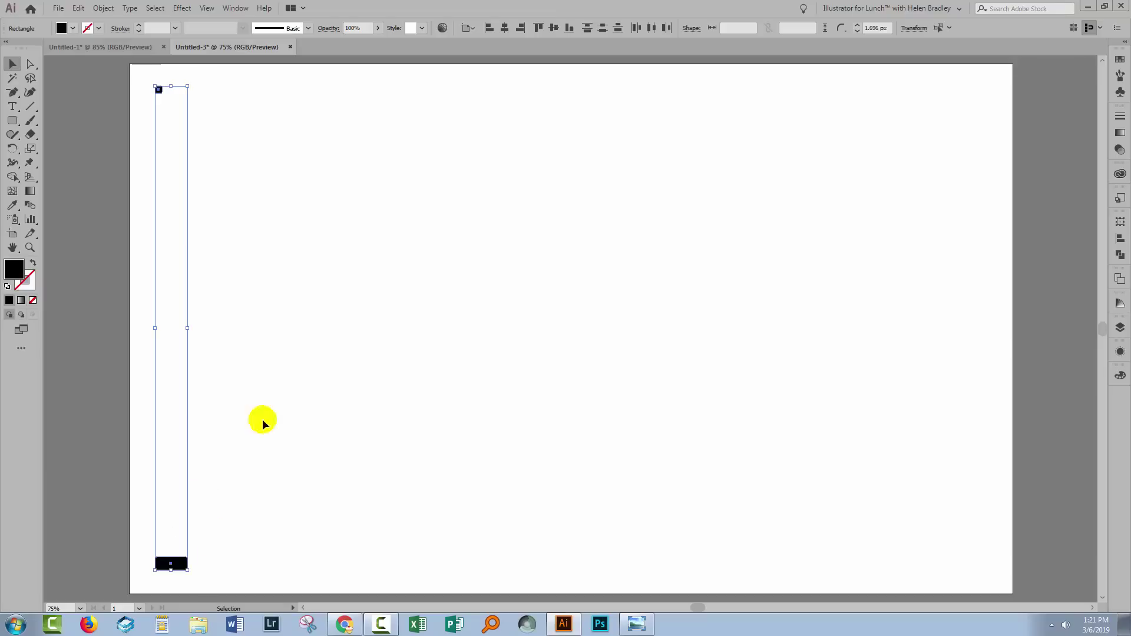
- Horizontally centre the tiny square on the rounded rectangle using Align to Selection
click(470, 30)
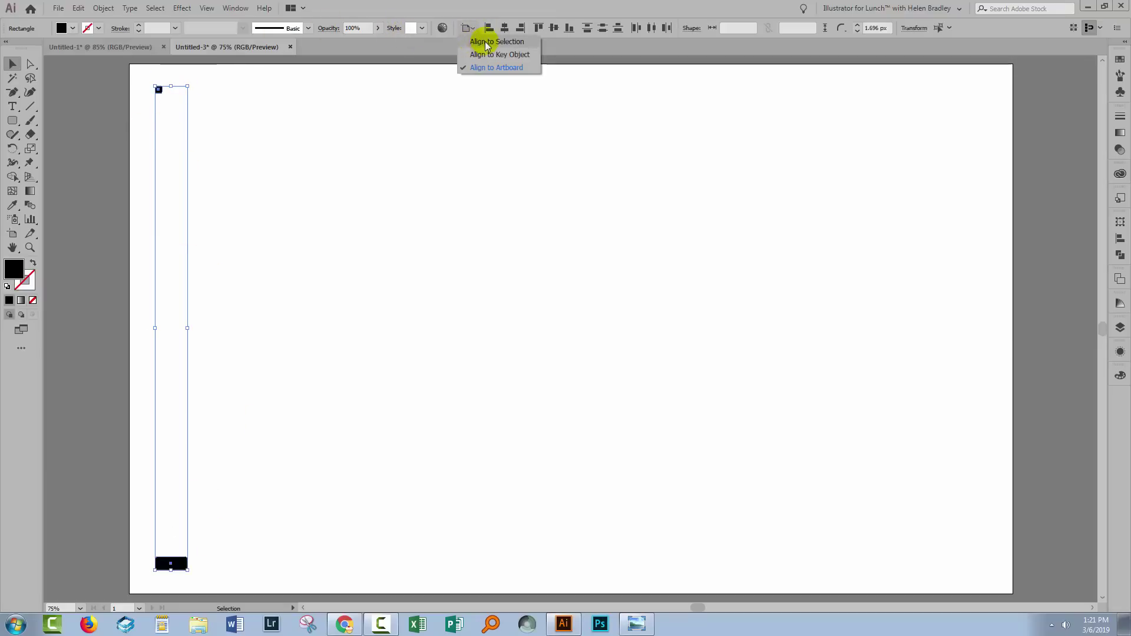
click(484, 41)
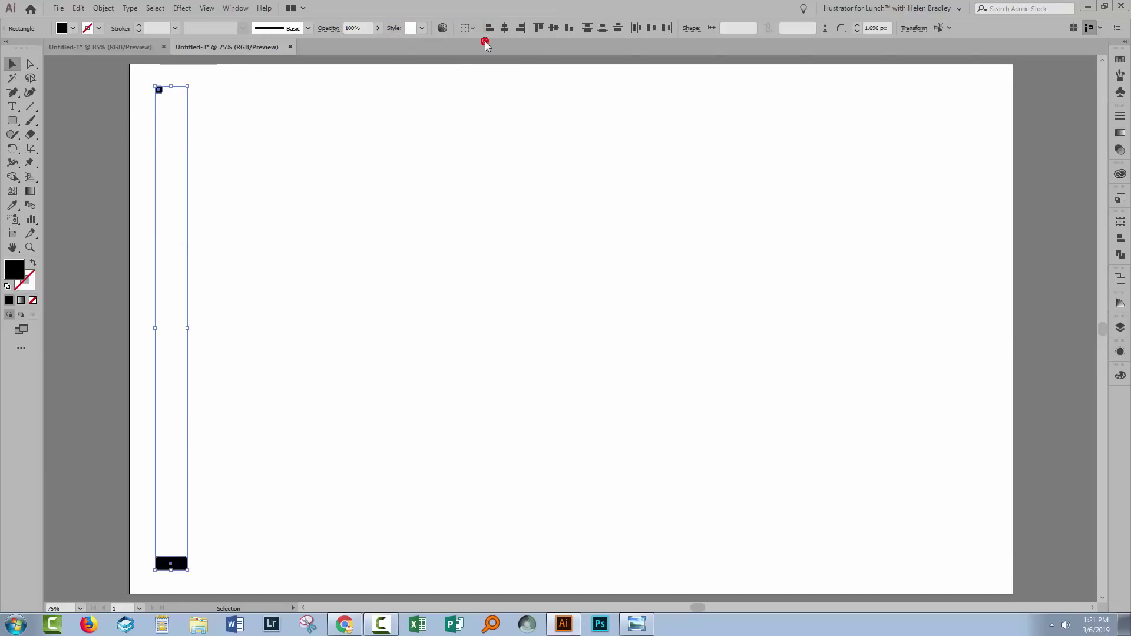
click(1119, 238)
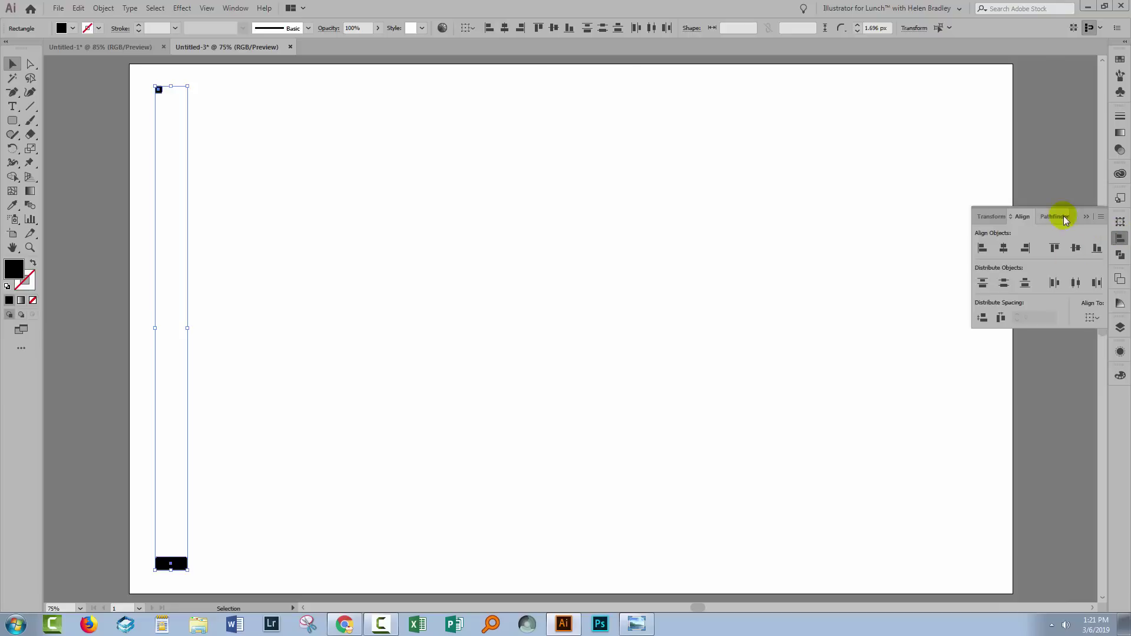
click(1010, 216)
click(1009, 216)
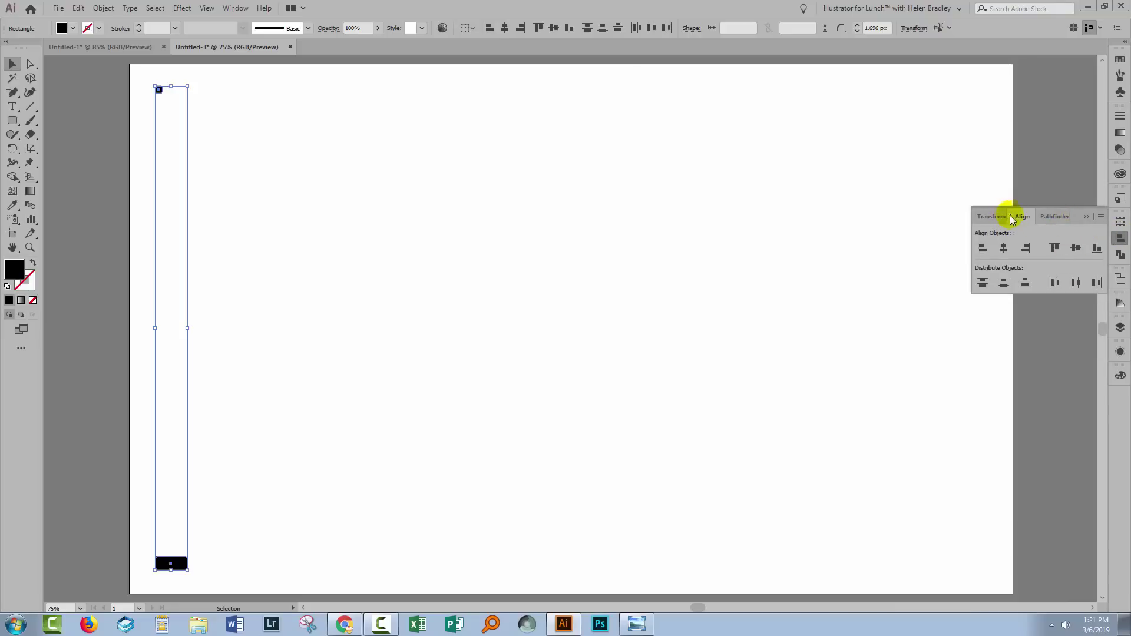
click(1011, 217)
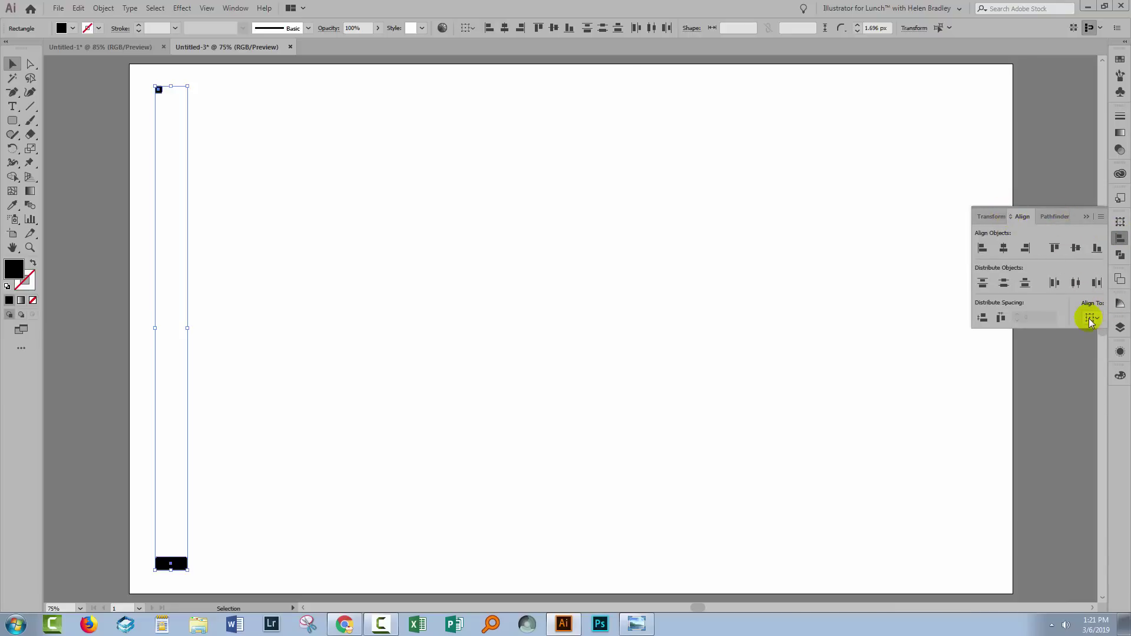
click(1090, 320)
click(1053, 328)
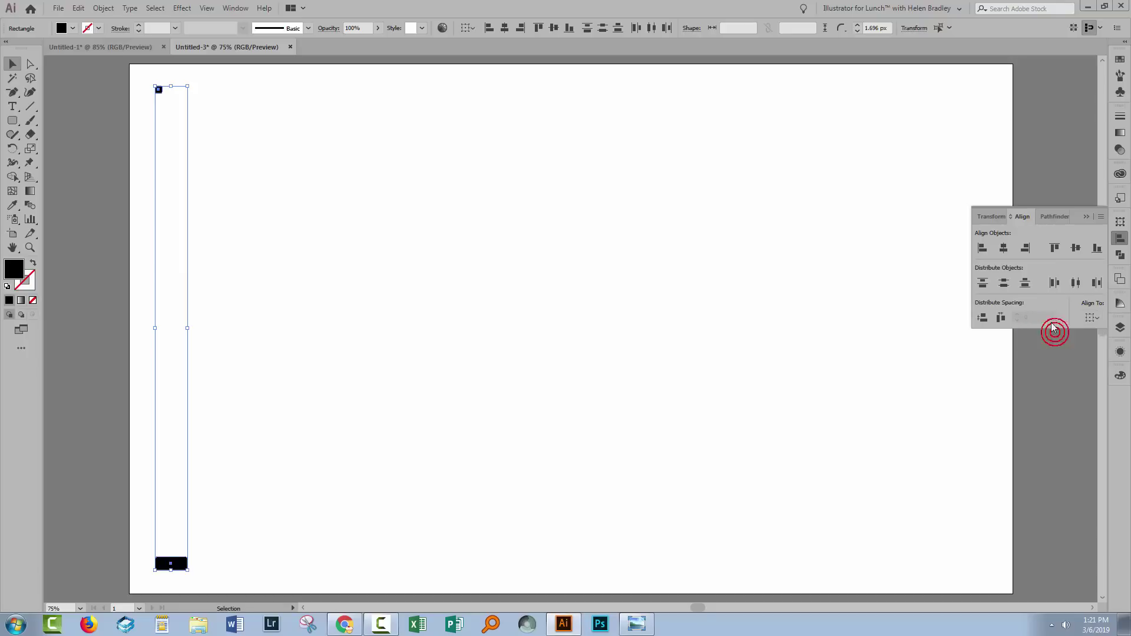
click(1003, 250)
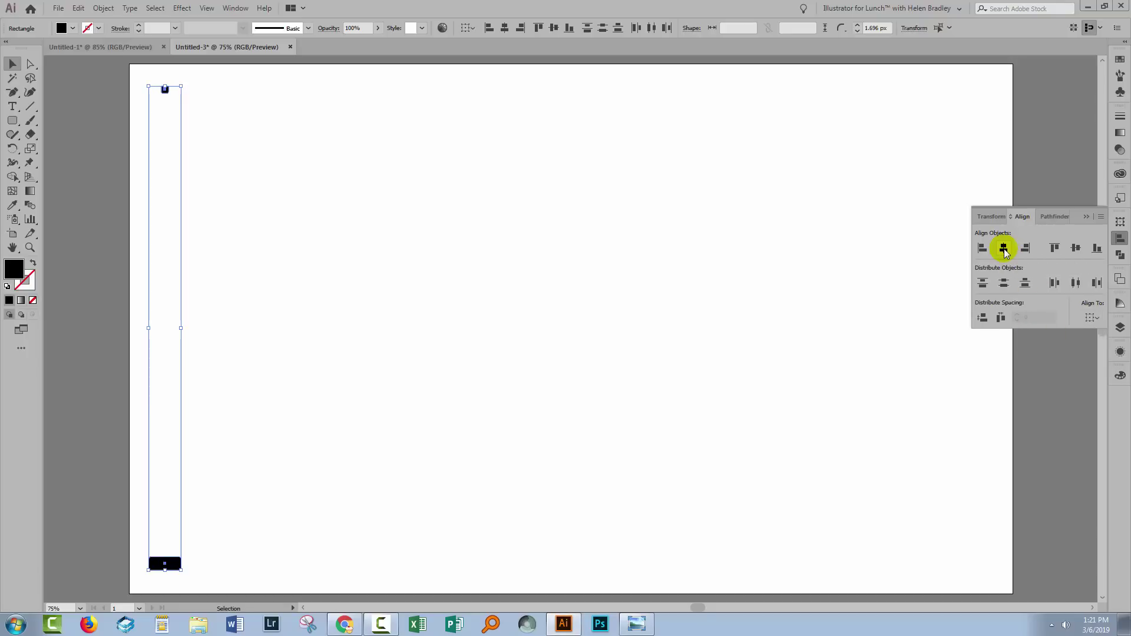
click(356, 484)
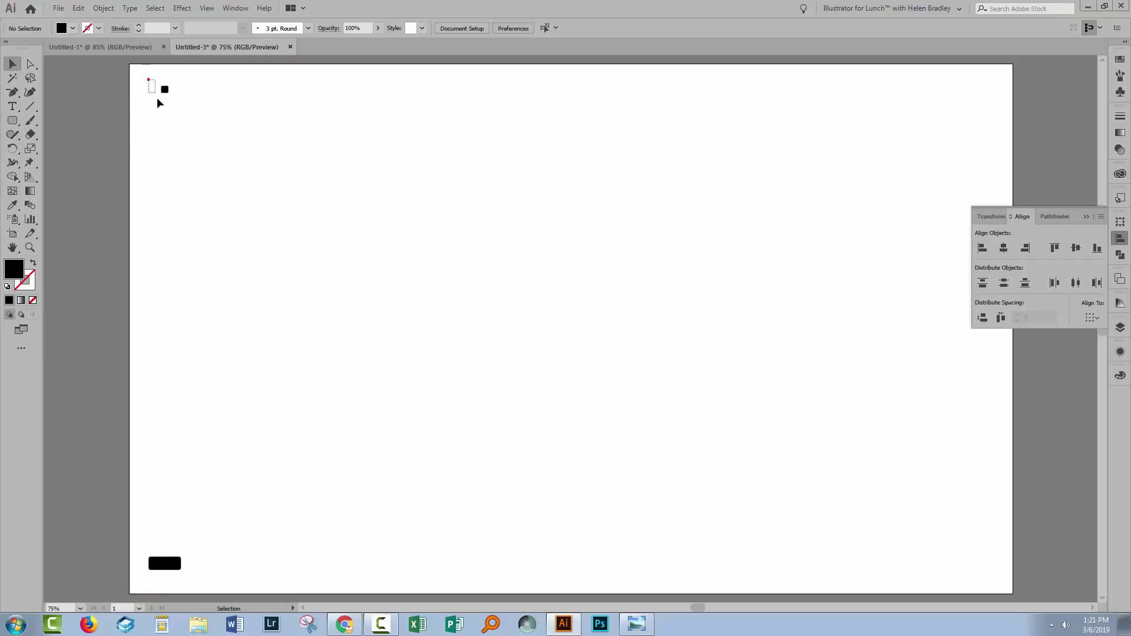
- Select both rectangles and make a blend between them with Object > Blend > Make
drag(148, 79, 211, 592)
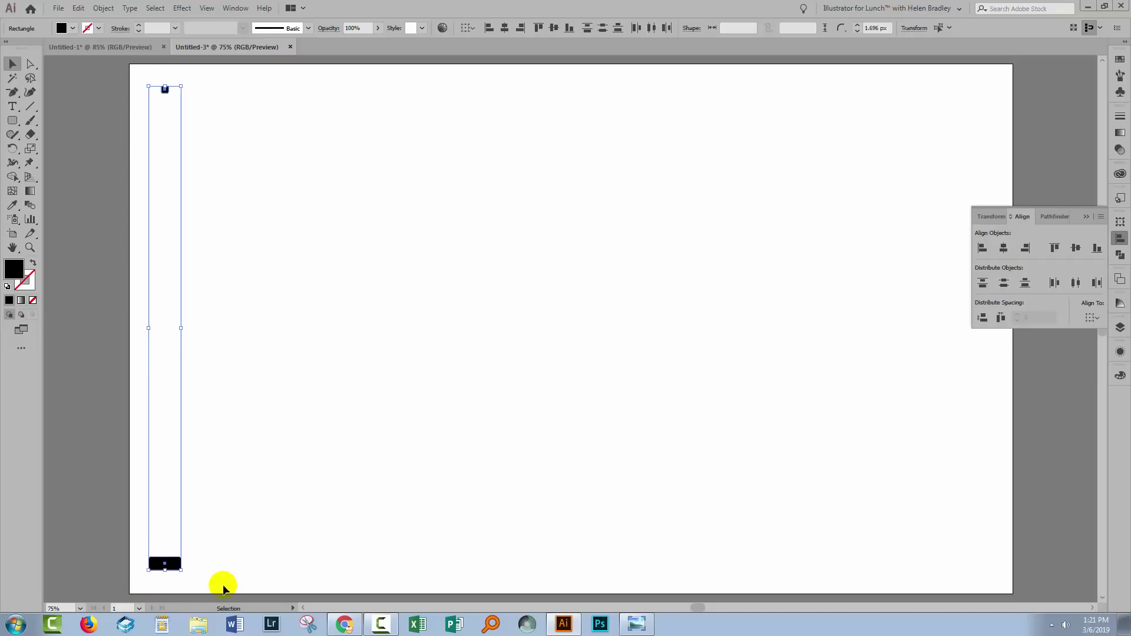
click(99, 8)
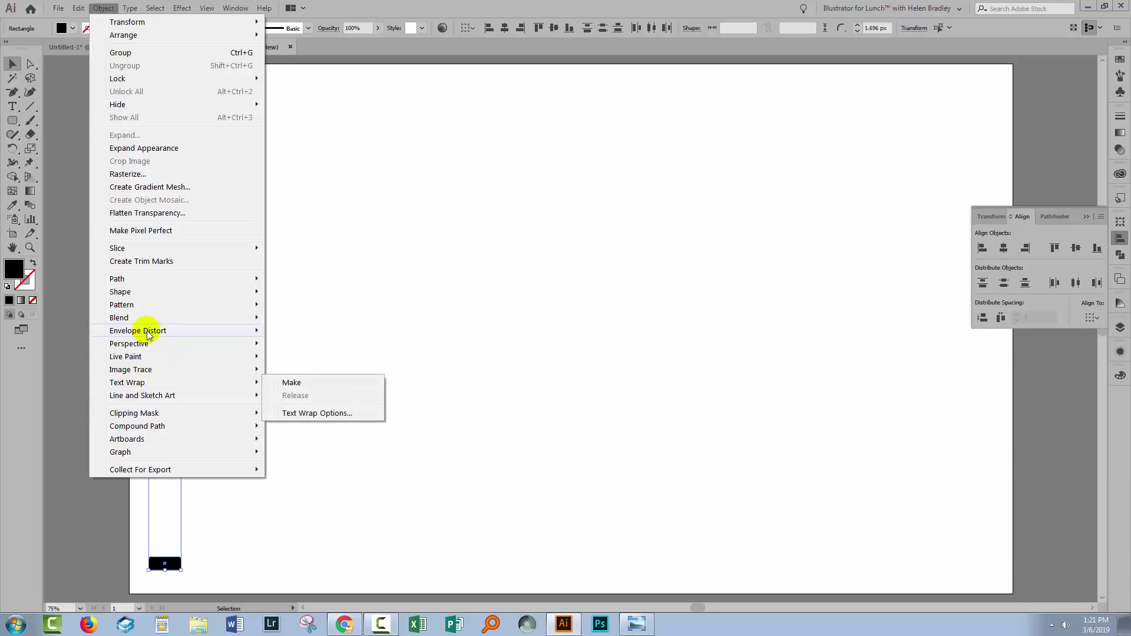
mouse_move(155, 318)
click(312, 320)
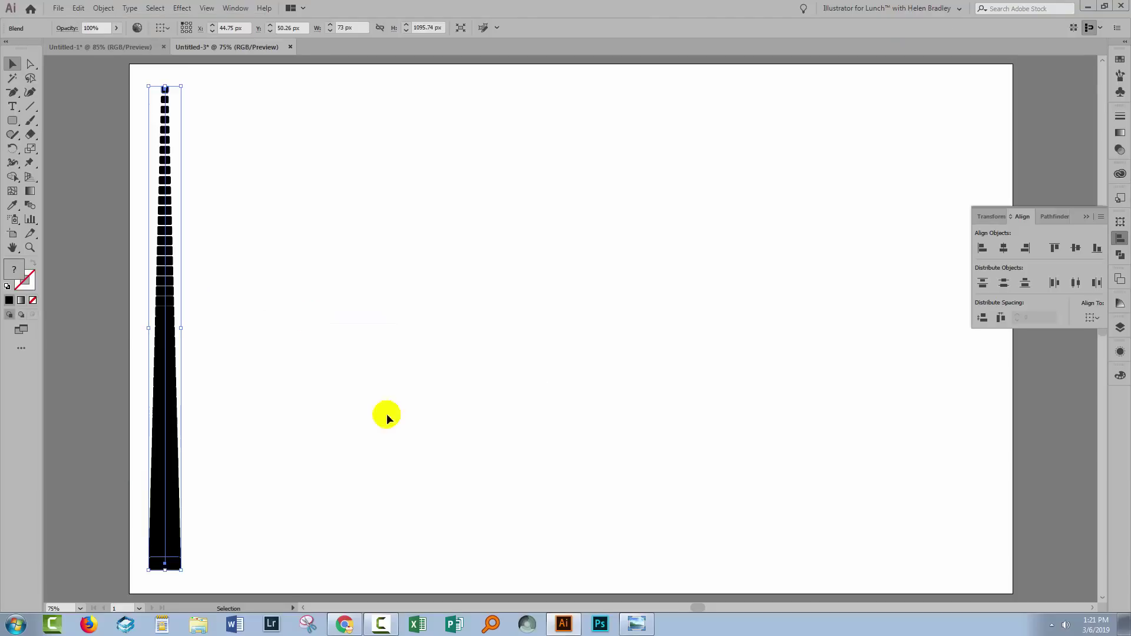
click(1086, 216)
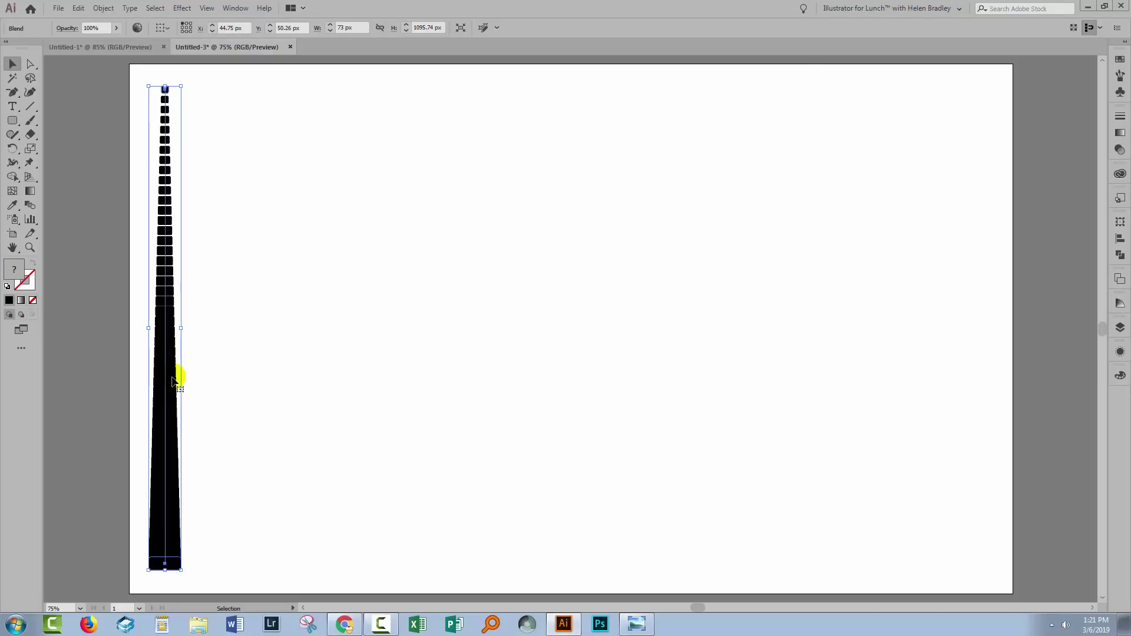
- Set the blend to 30 specified steps, previewing 20 first
double_click(28, 206)
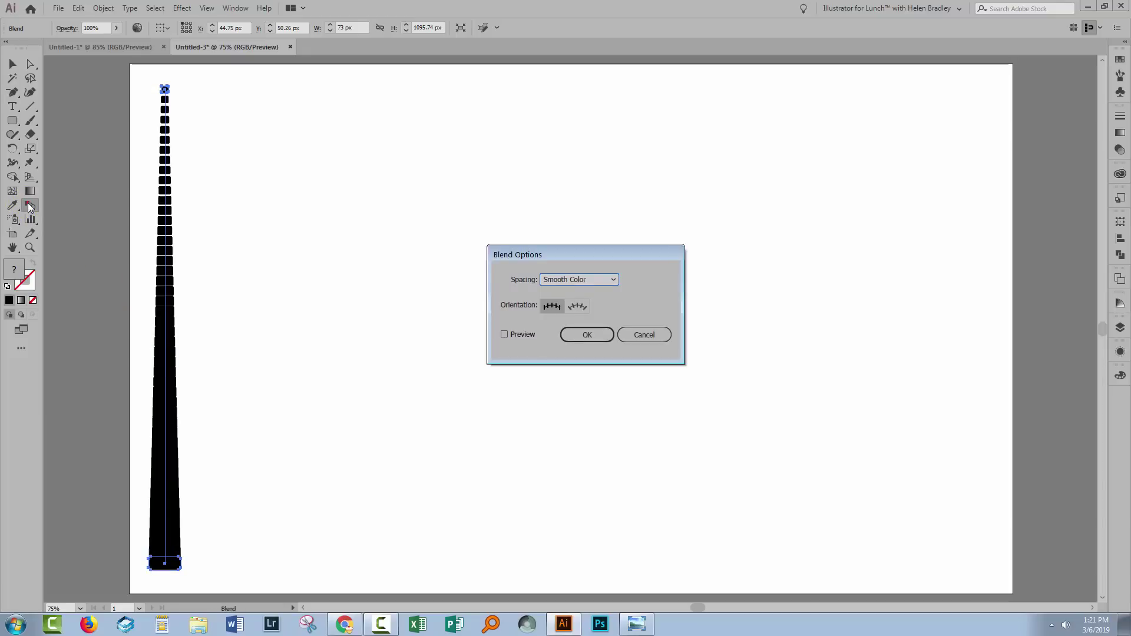
click(505, 334)
click(600, 279)
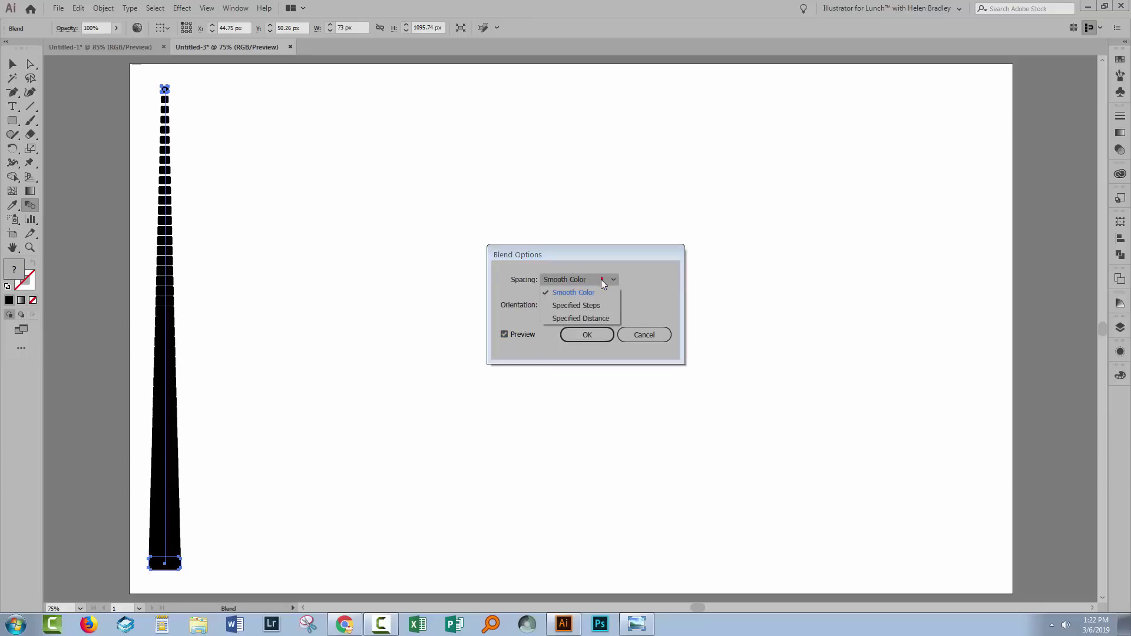
click(584, 303)
click(636, 281)
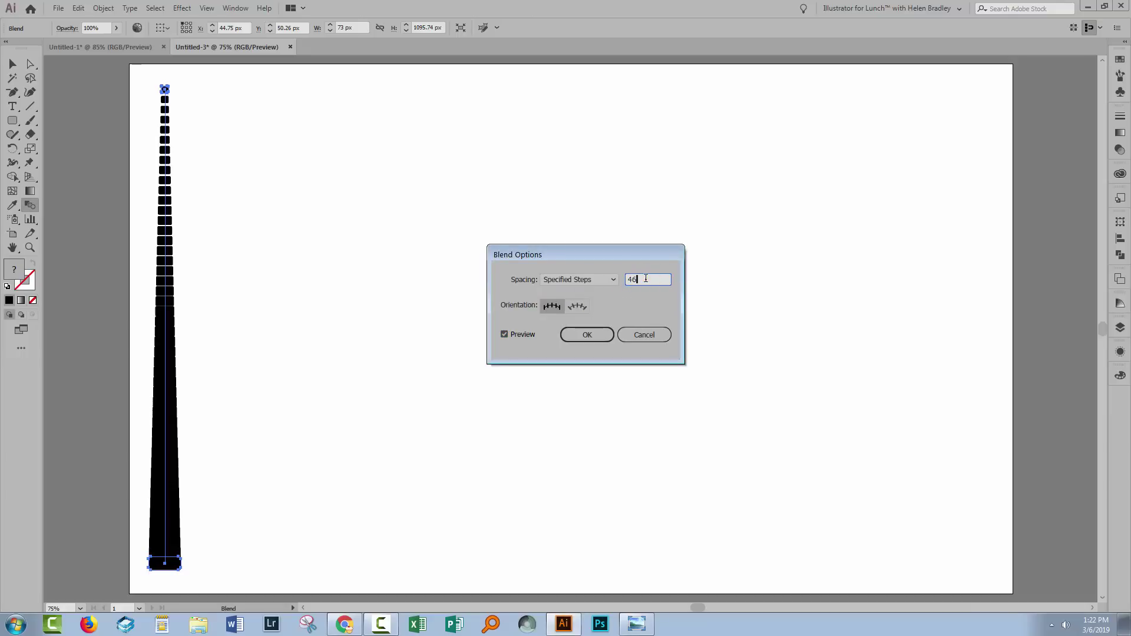
click(645, 278)
key(BackSpace)
key(BackSpace)
text(20)
key(Tab)
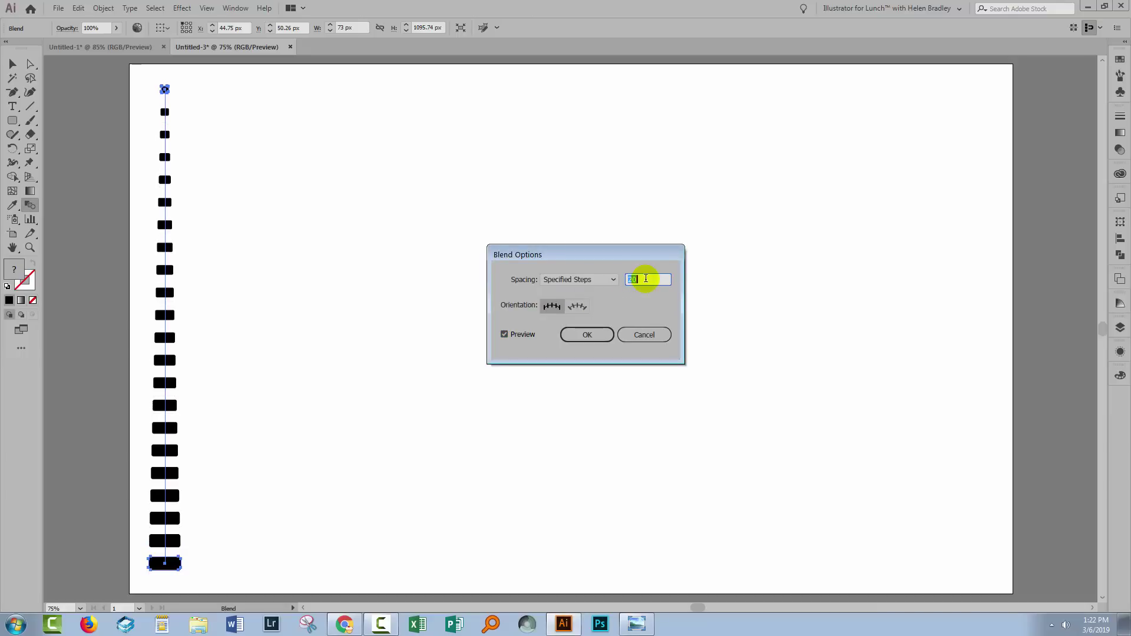
text(30)
key(Tab)
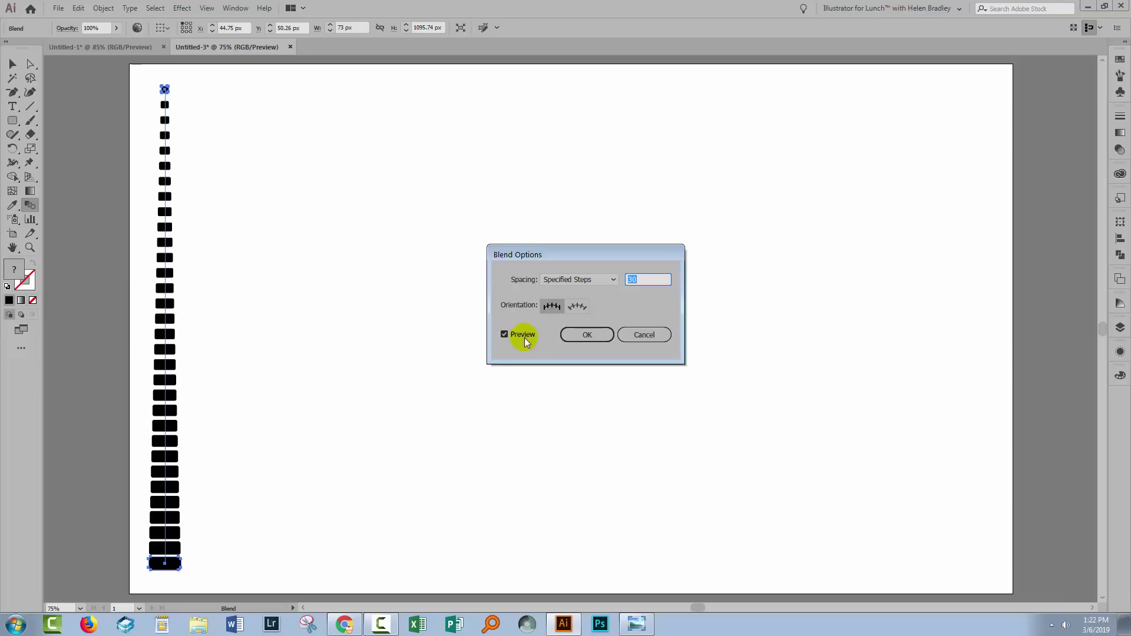
click(586, 336)
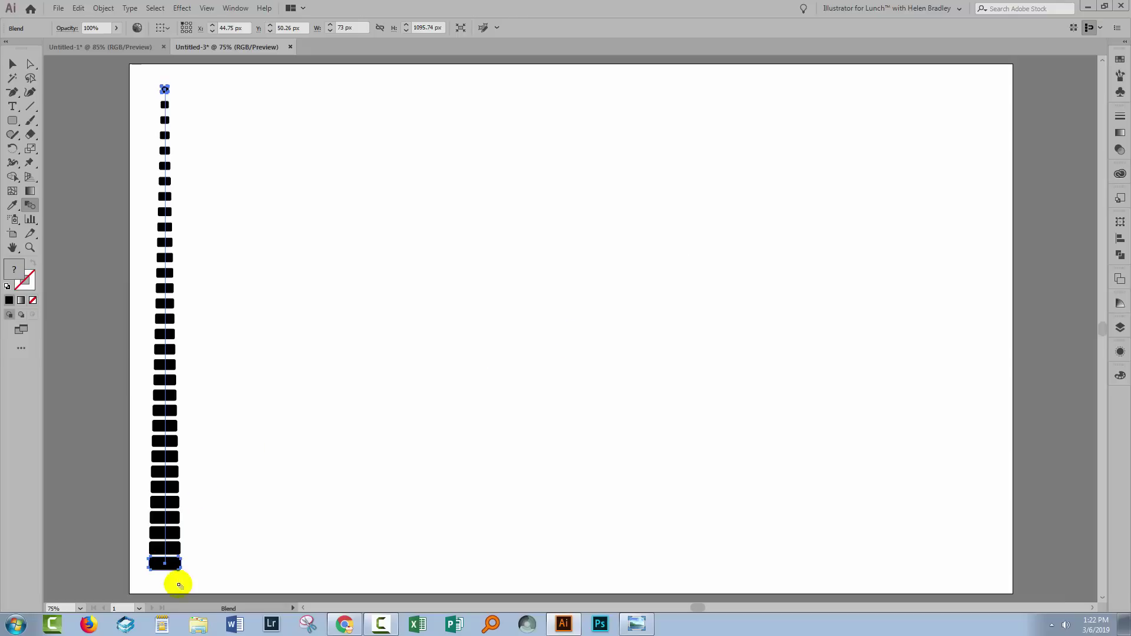
- Select the blend and float the Layers panel with the Blend group expanded
click(13, 63)
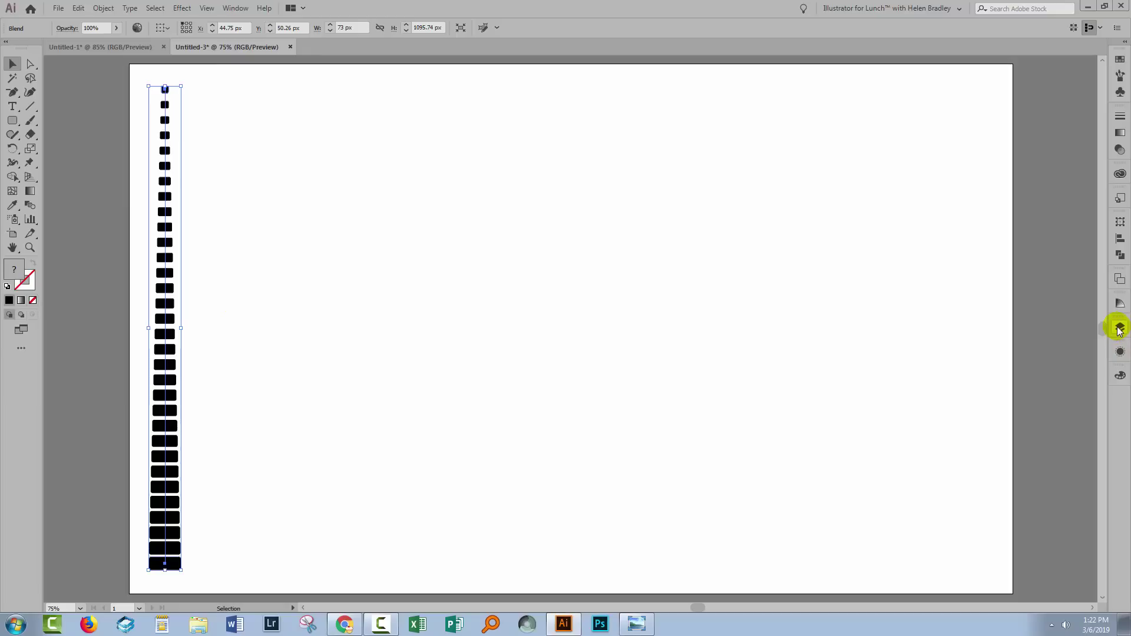
drag(136, 349, 188, 430)
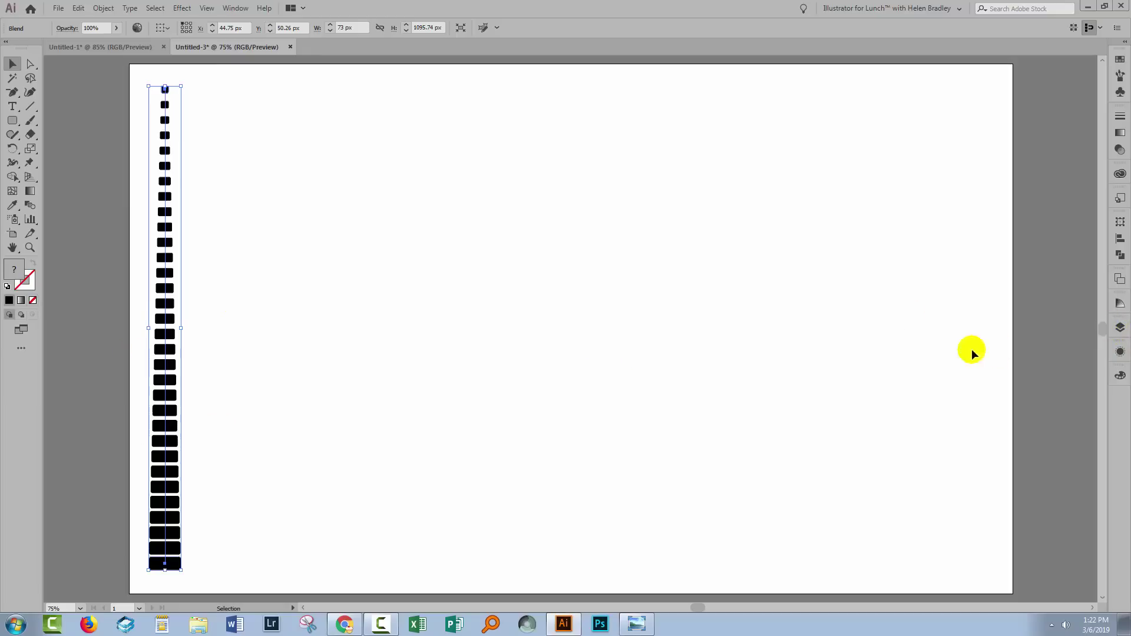
click(1120, 327)
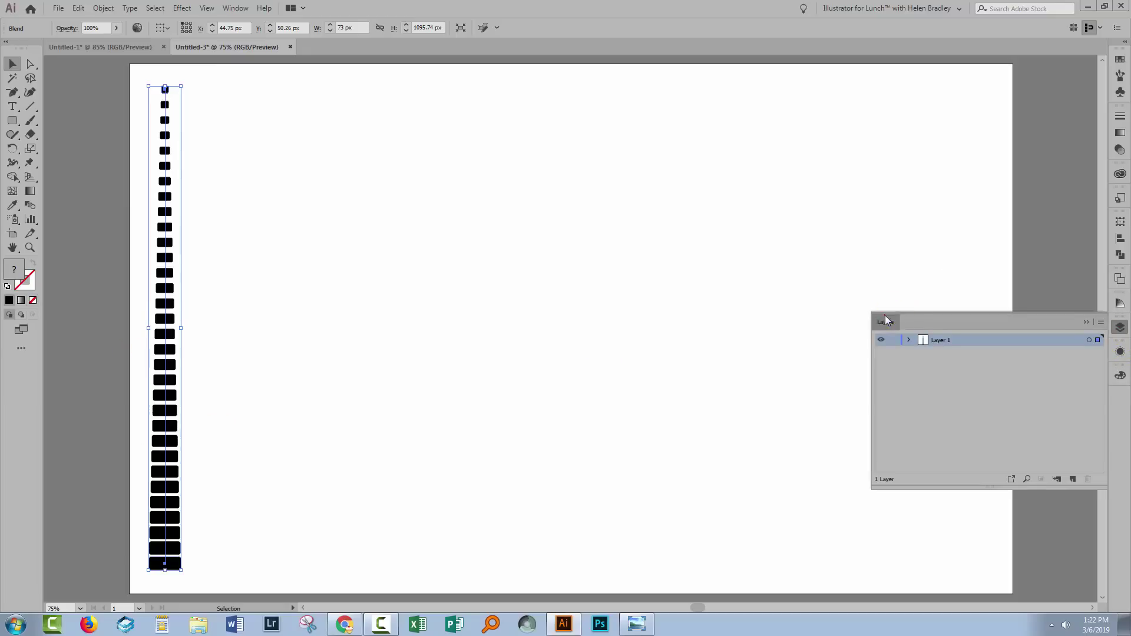
drag(885, 321, 652, 197)
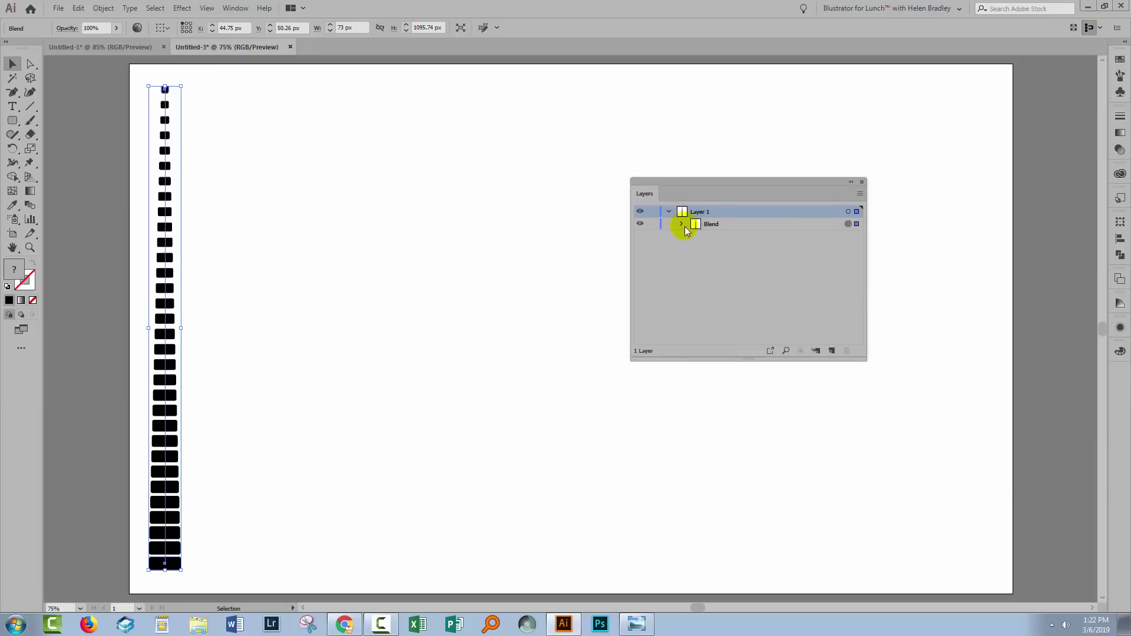
click(682, 224)
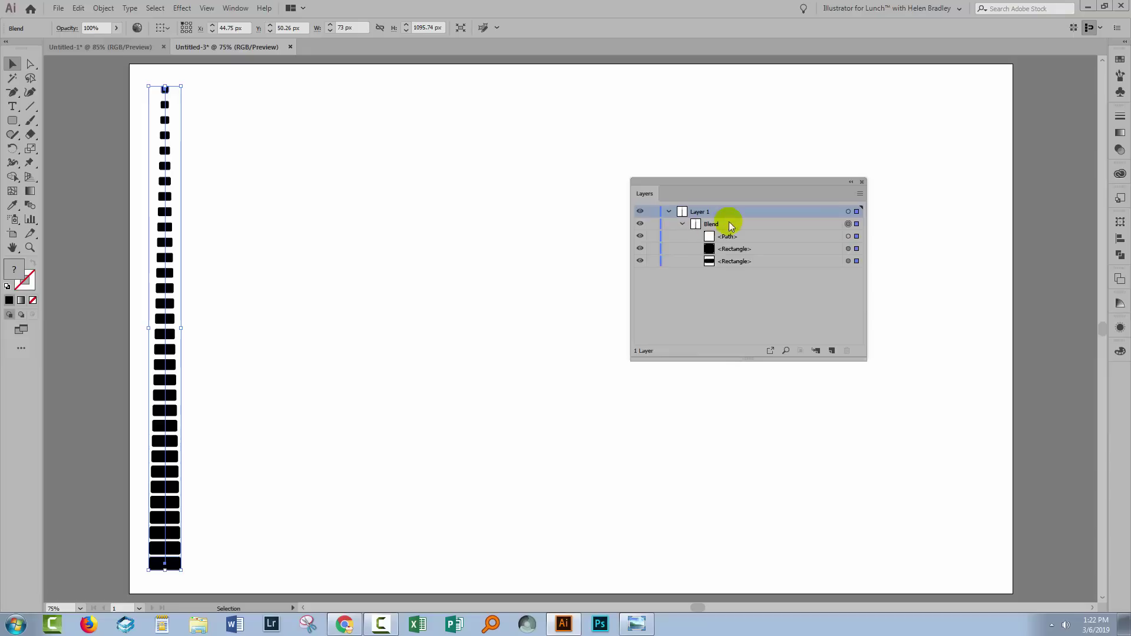
- Set Layers panel rows to 50 px and enlarge it to show the path and both rectangles
click(860, 194)
click(911, 495)
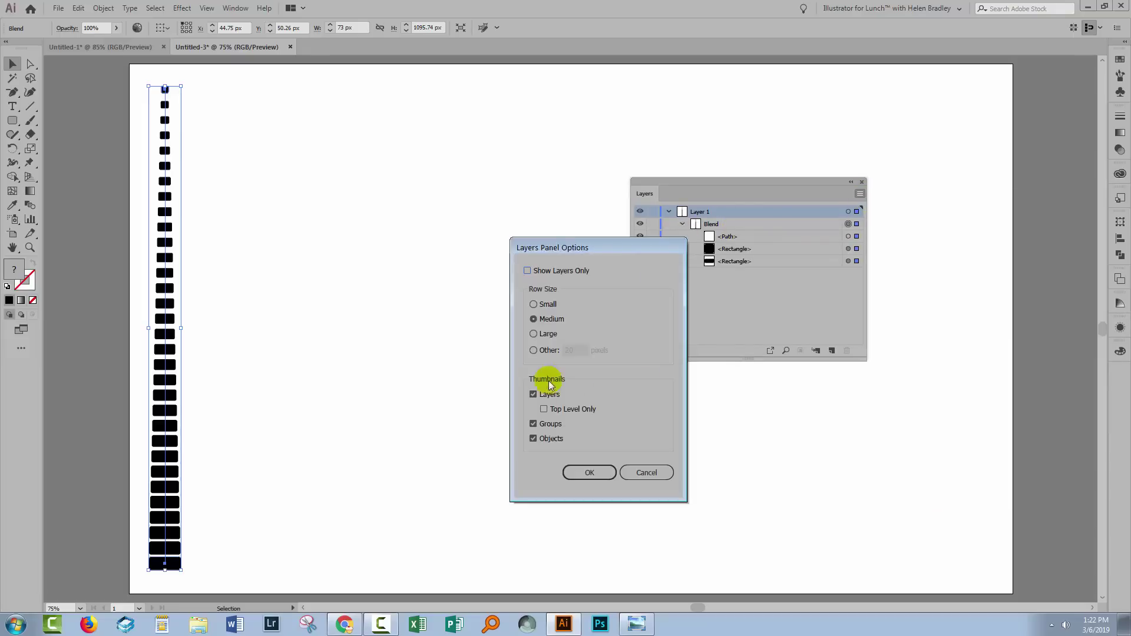
click(533, 348)
text(50)
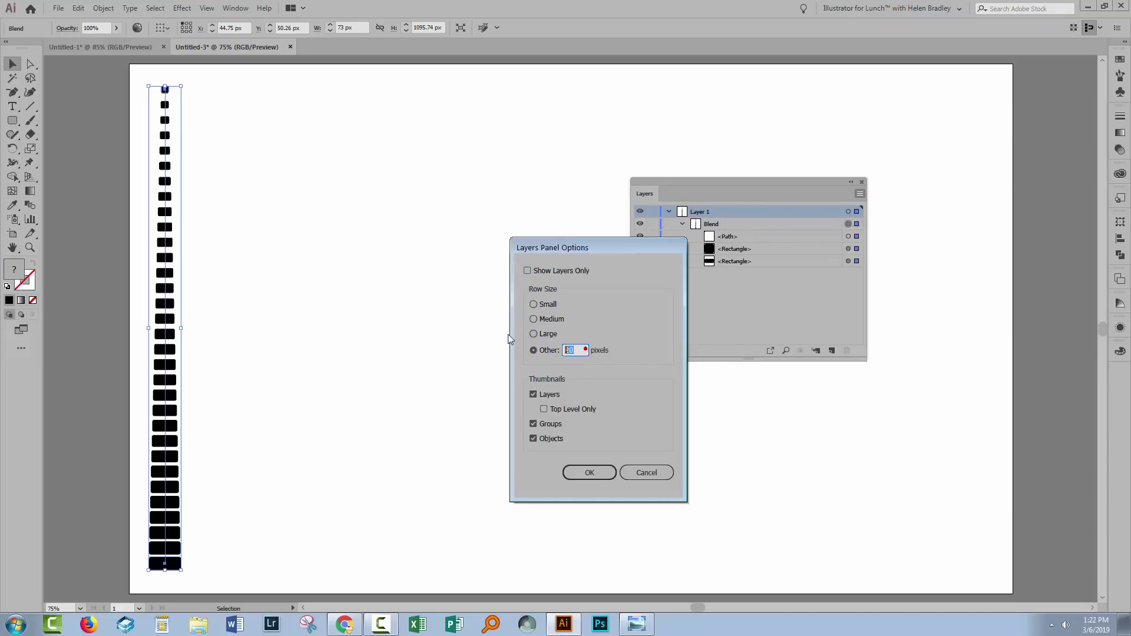
click(589, 472)
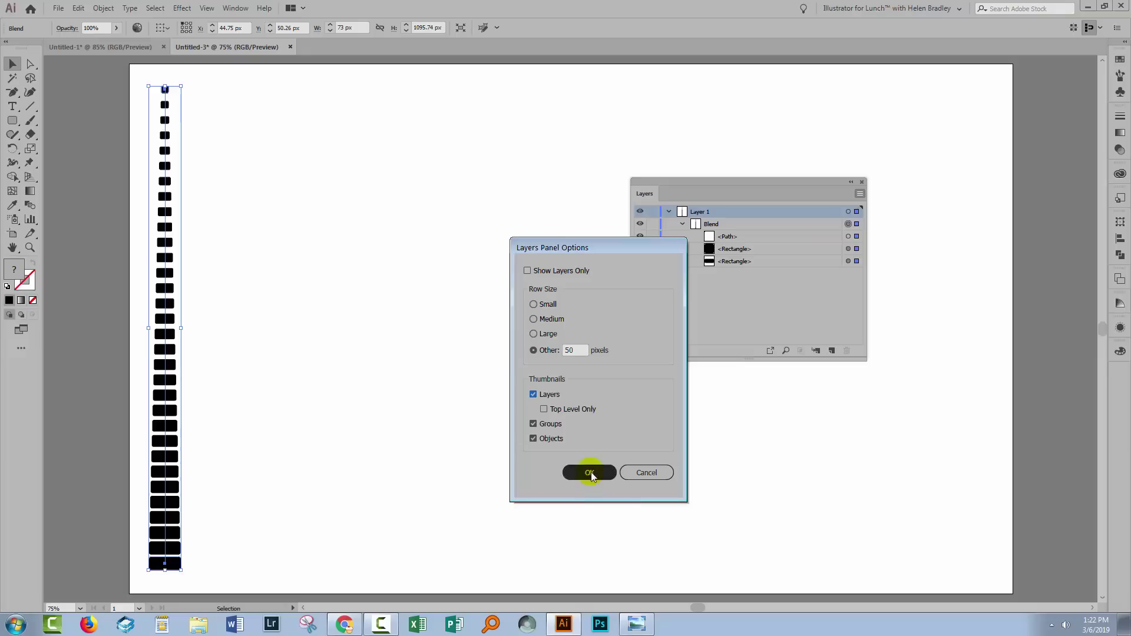
drag(742, 357, 742, 457)
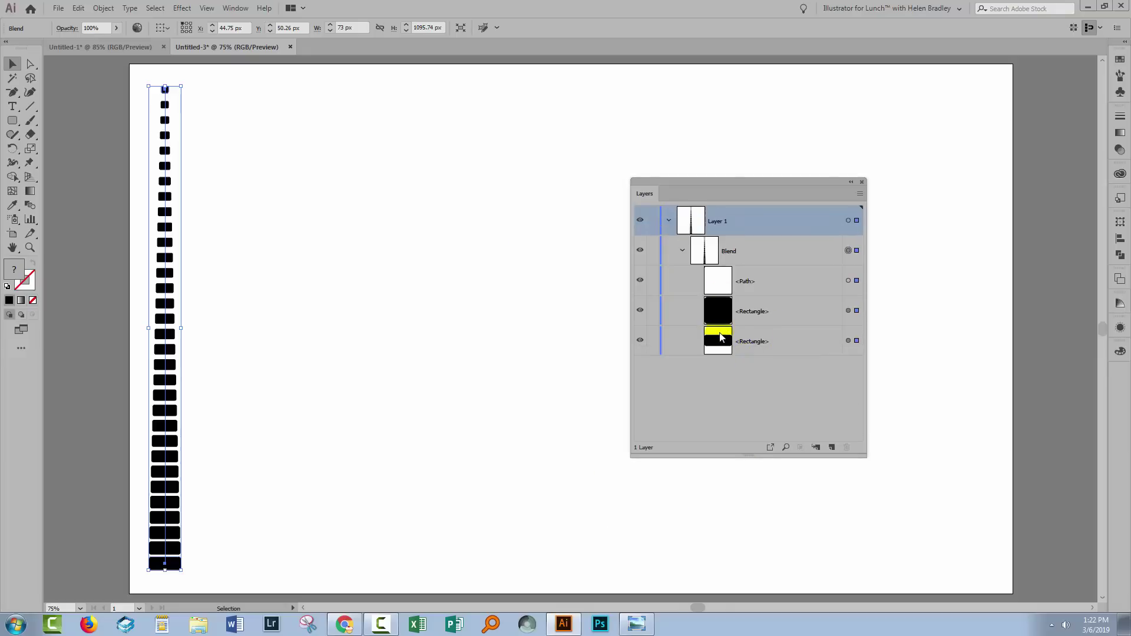
click(848, 341)
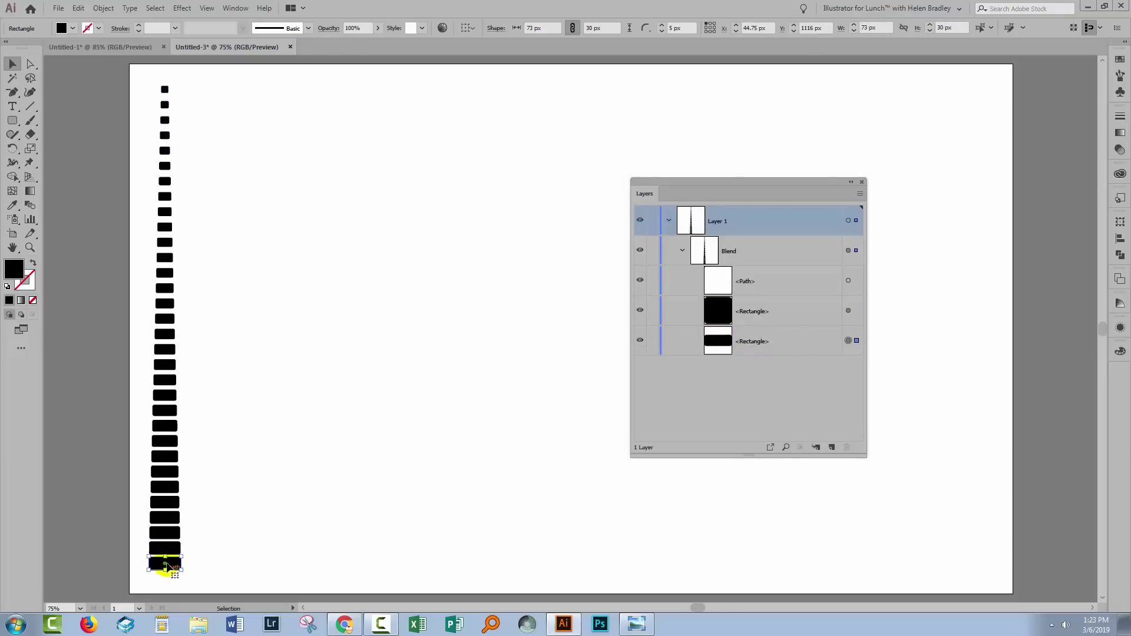
click(848, 310)
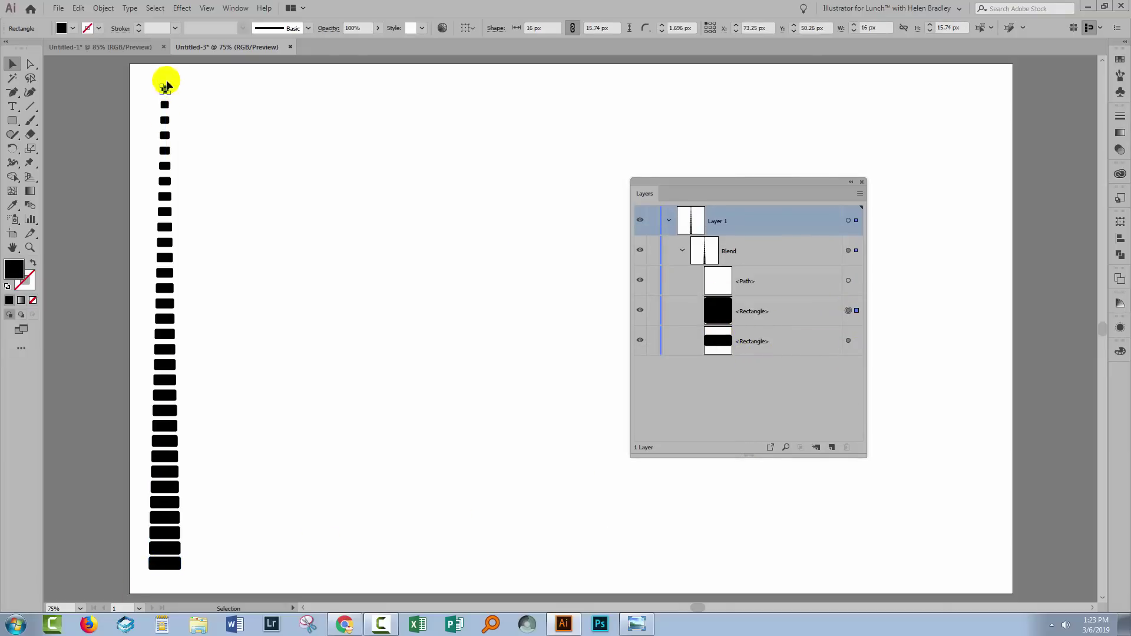
click(751, 281)
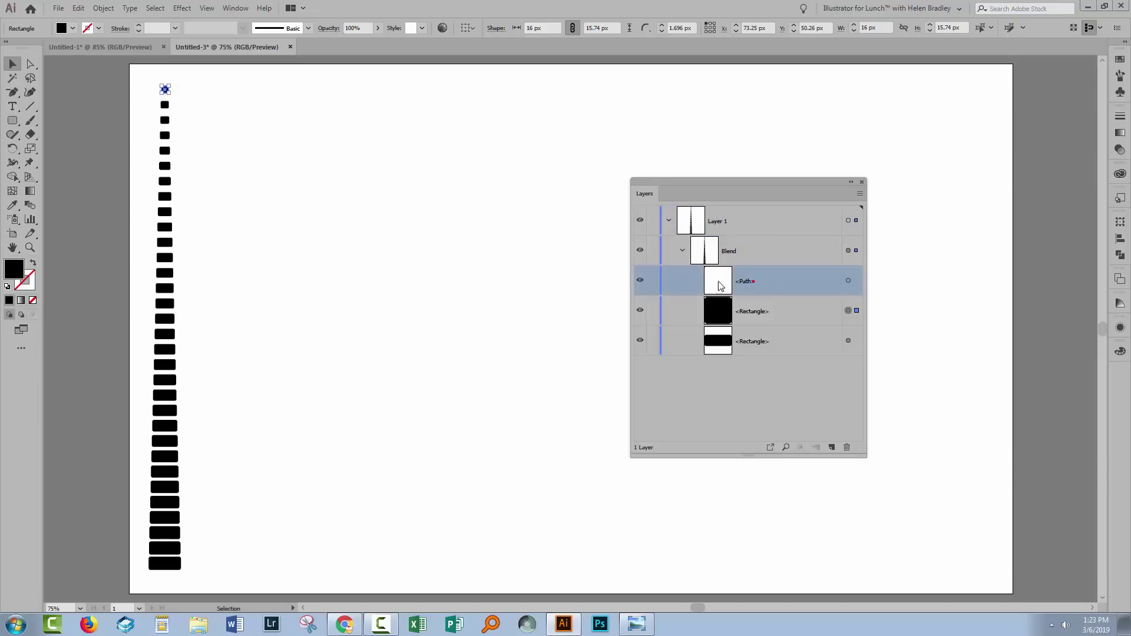
- Scale down the blend's bottom rectangle and top square (about 12.5 × 12.3 px), then close Layers
click(848, 341)
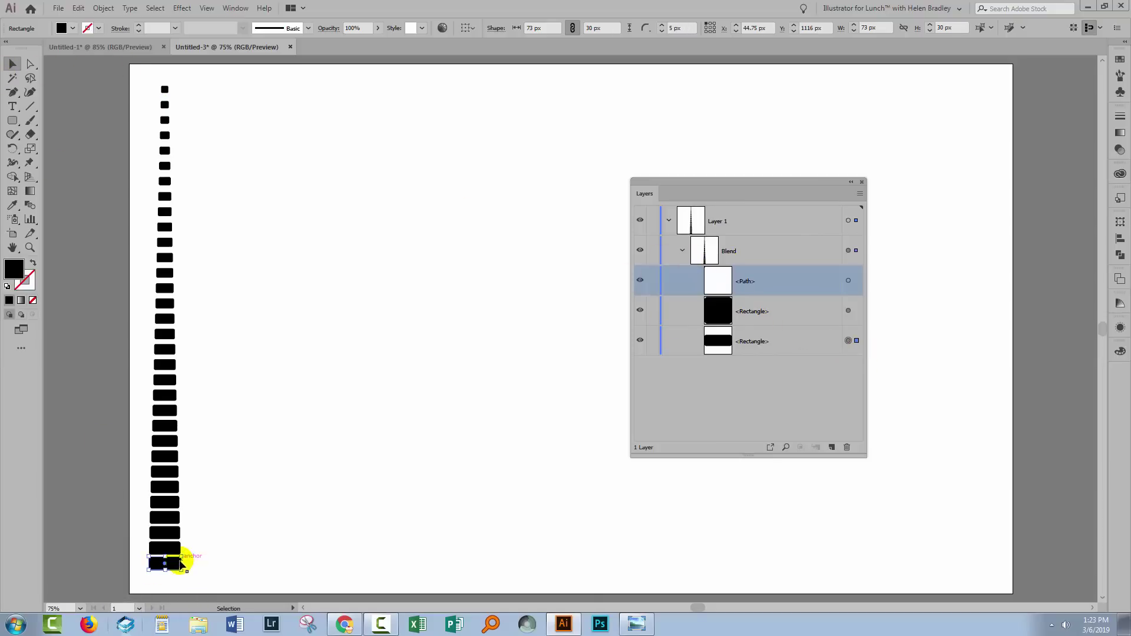
drag(183, 556, 175, 558)
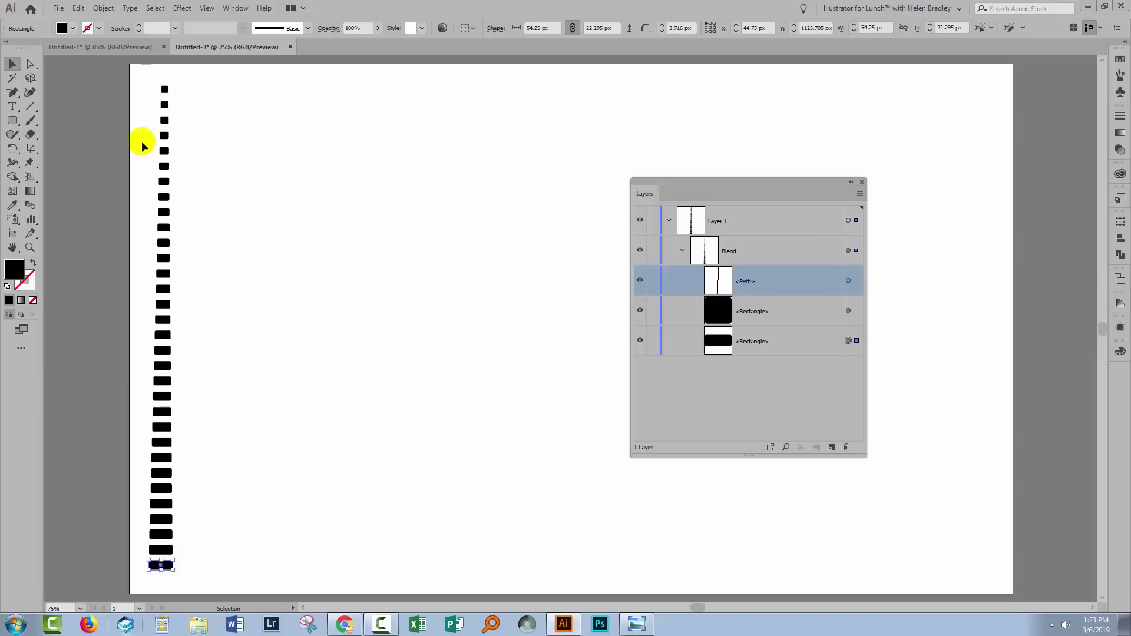
click(847, 311)
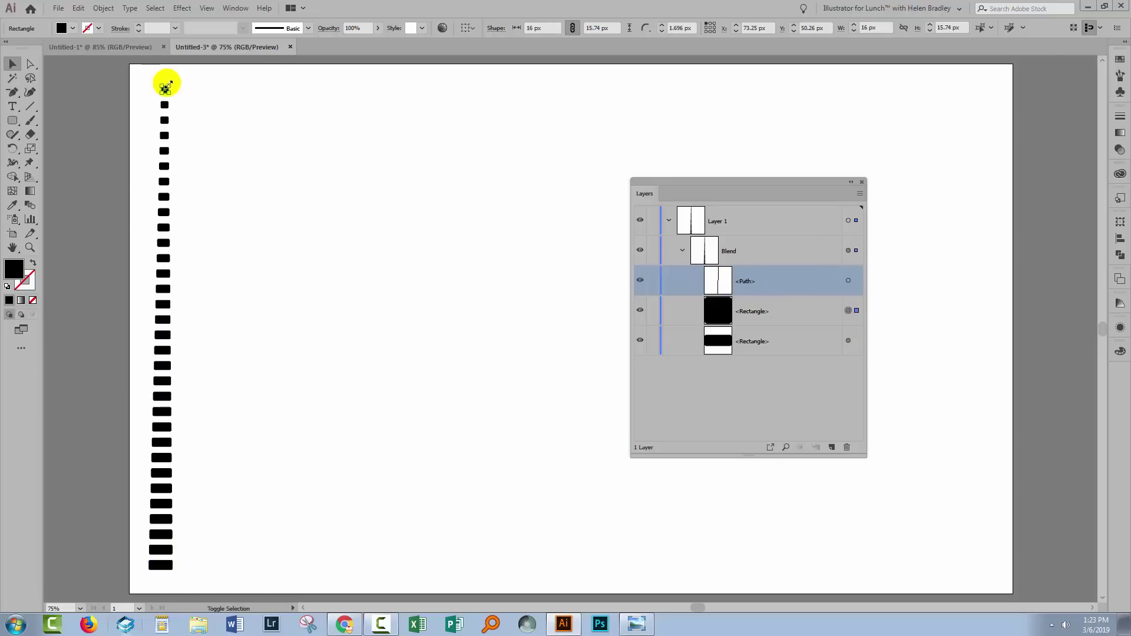
drag(166, 87, 165, 88)
click(783, 398)
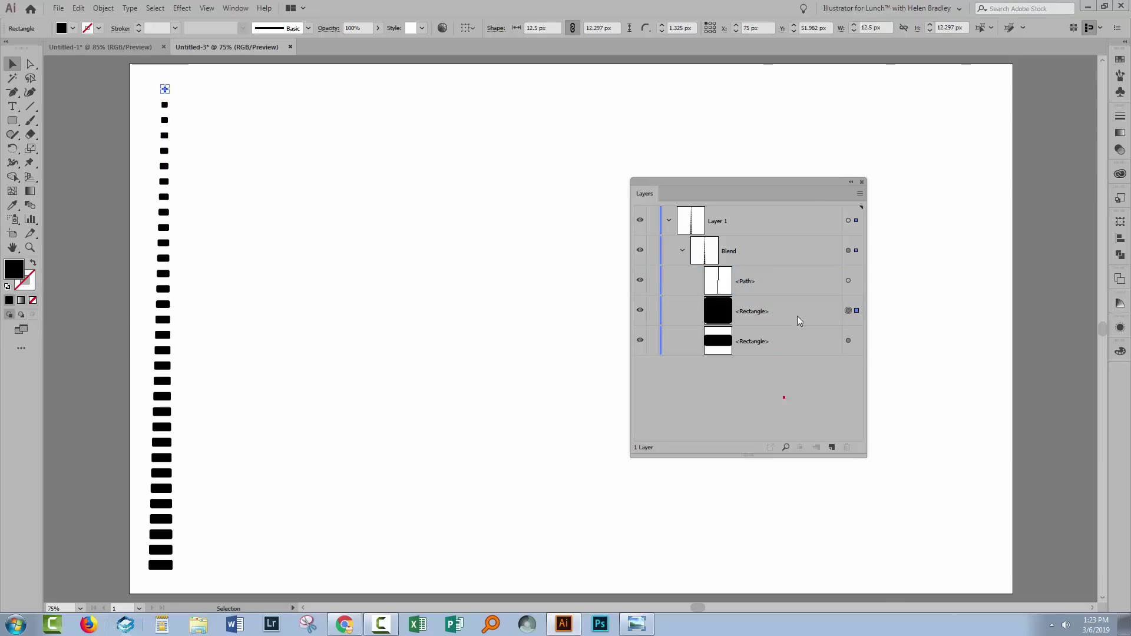
click(861, 181)
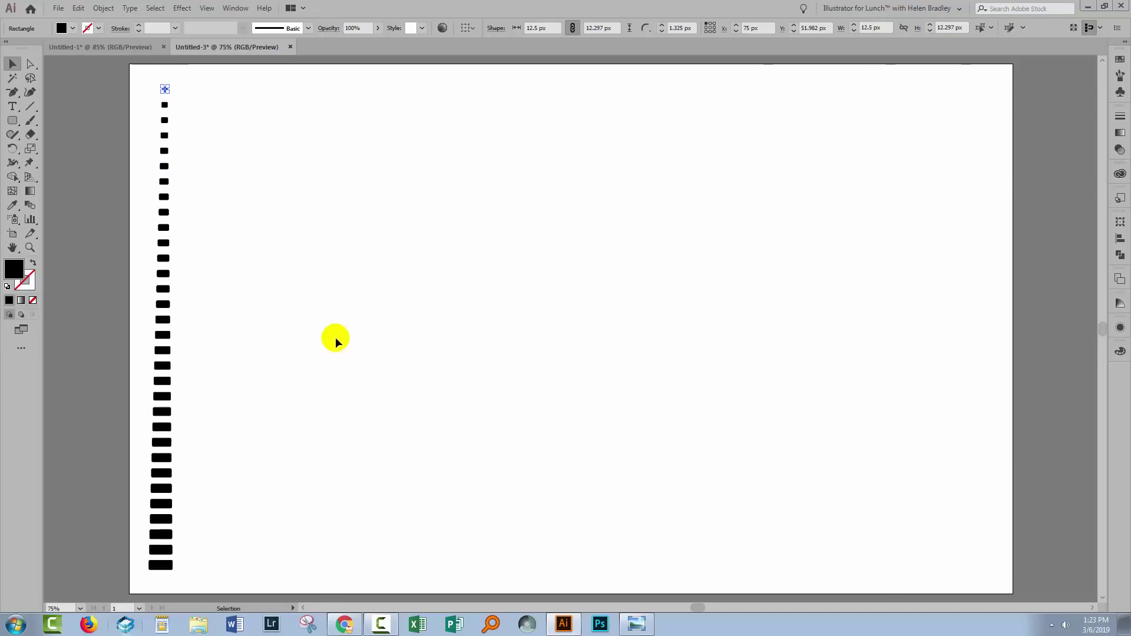
click(335, 336)
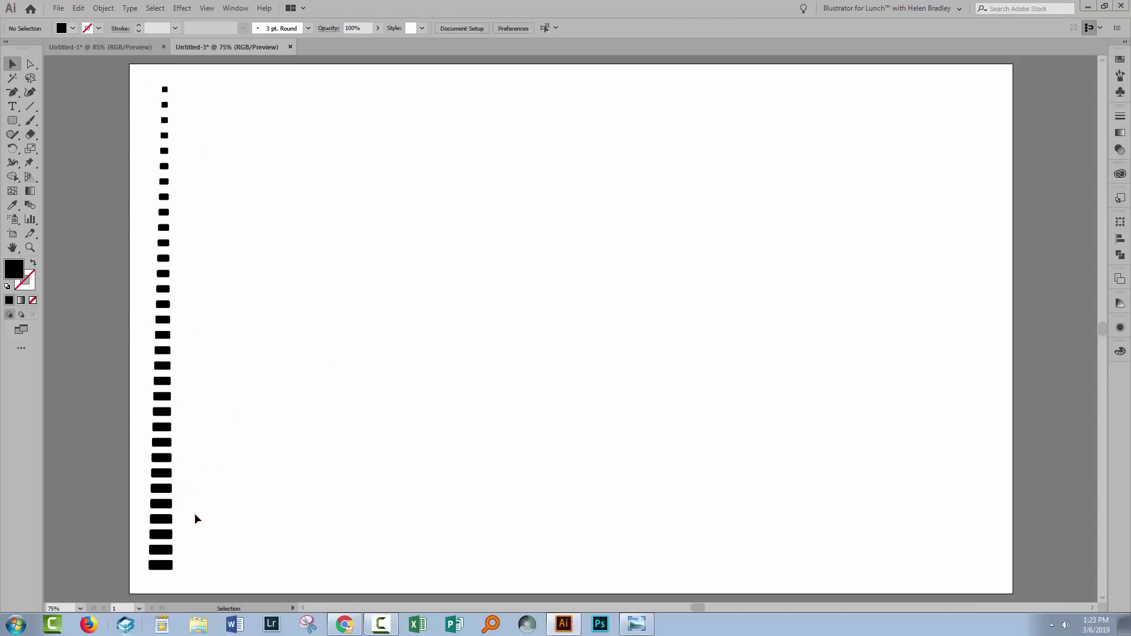
- Raise the blend's specified steps from 30 to 34 with preview on
click(154, 427)
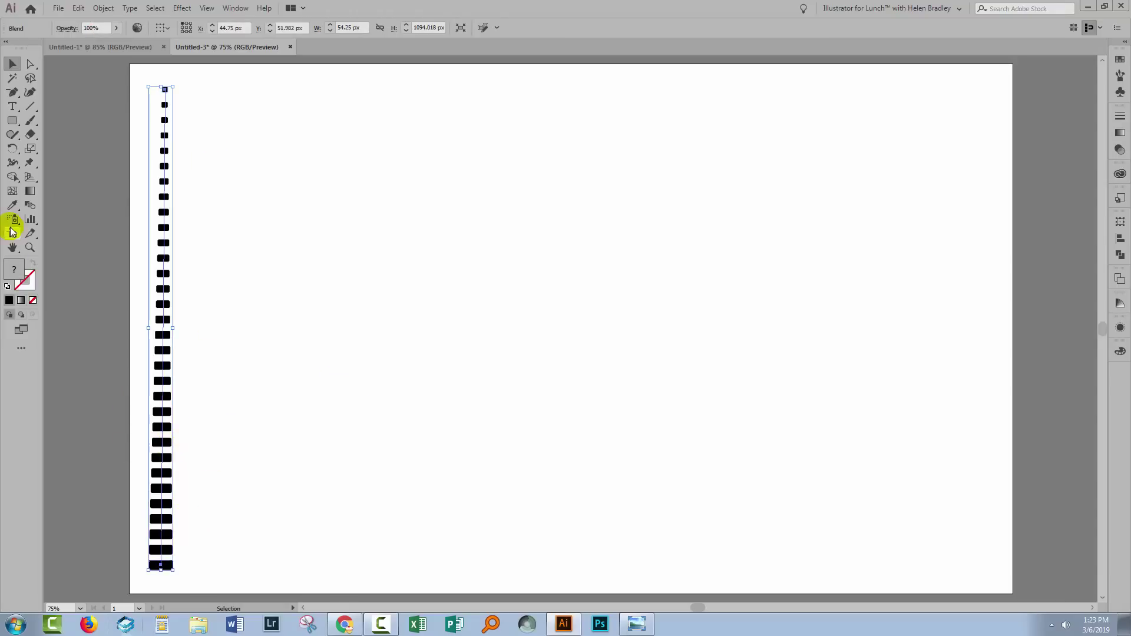
double_click(30, 205)
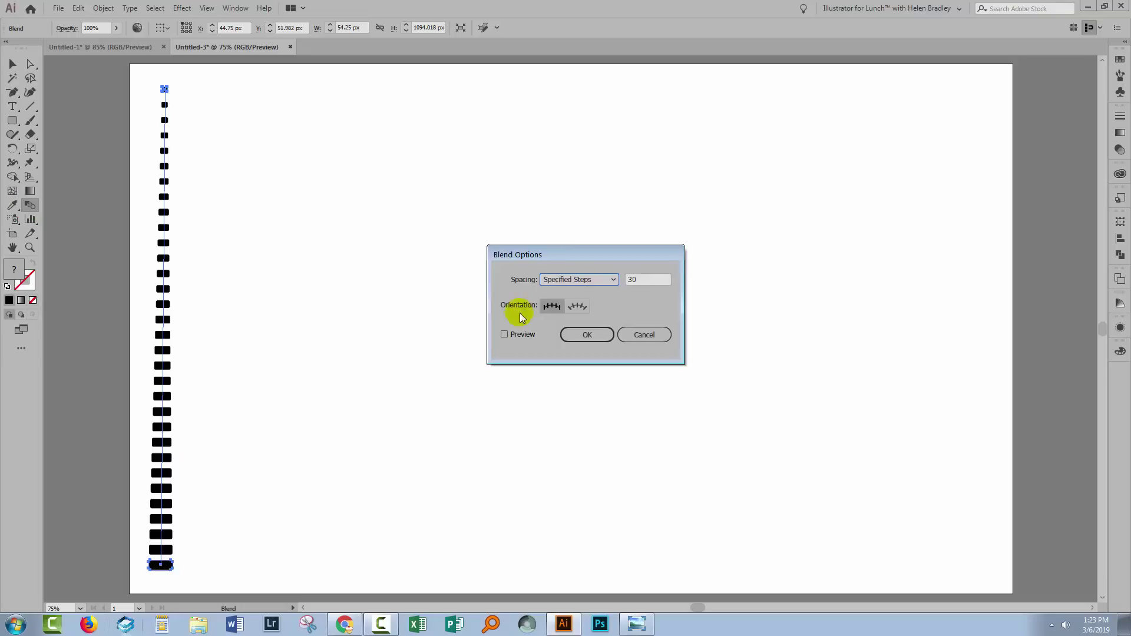
click(504, 334)
click(647, 280)
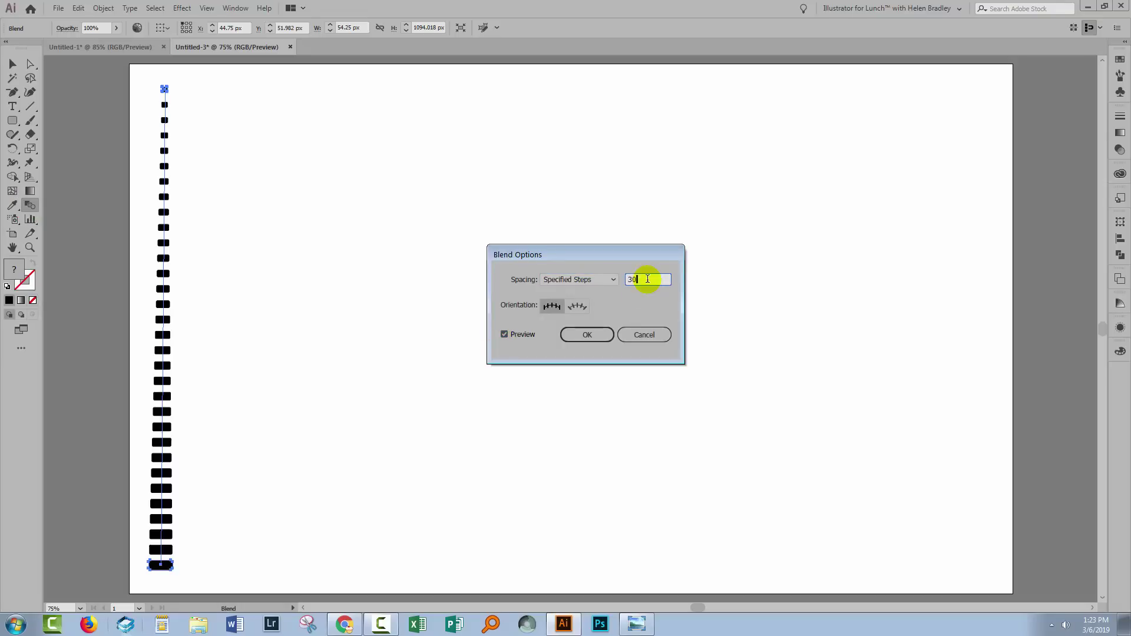
key(Up)
key(Up)
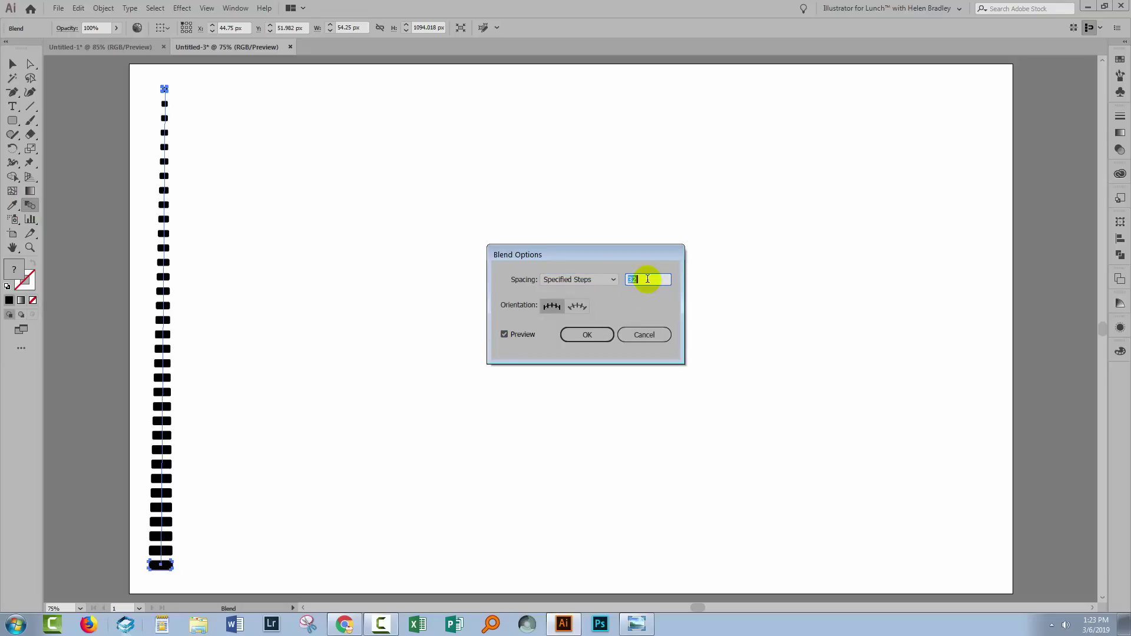
key(Up)
key(Up)
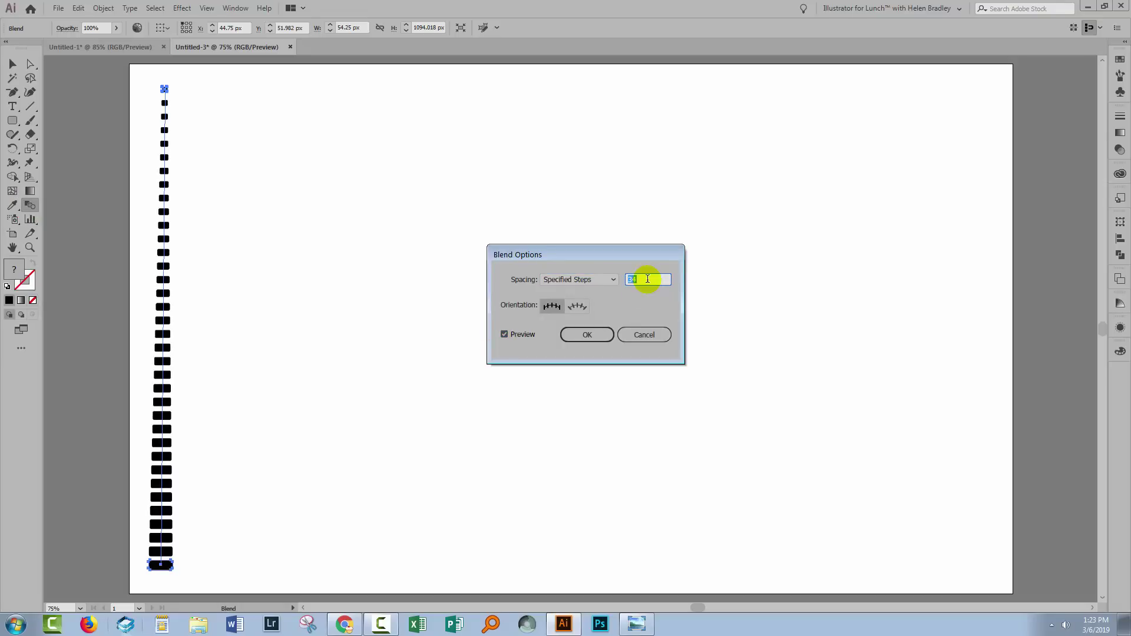
click(588, 335)
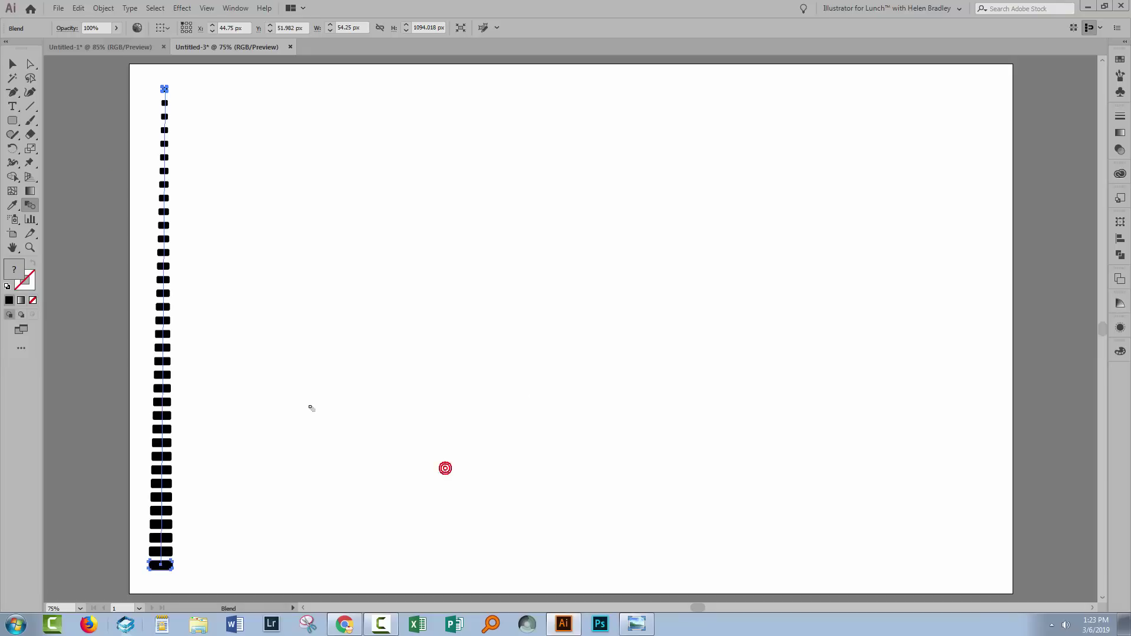
click(12, 64)
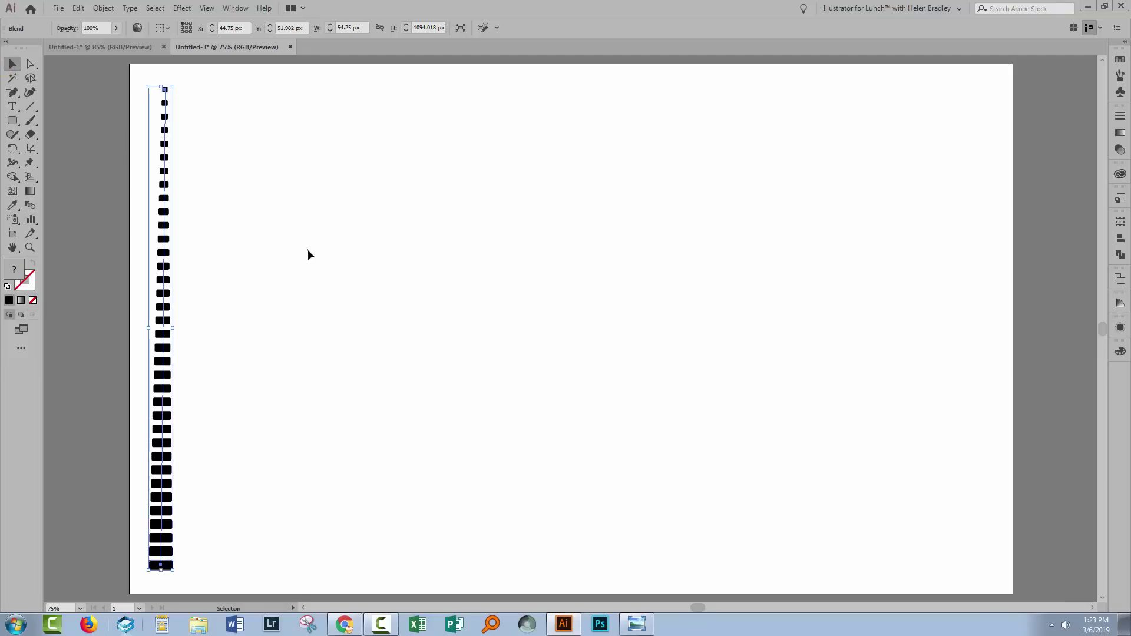
click(310, 254)
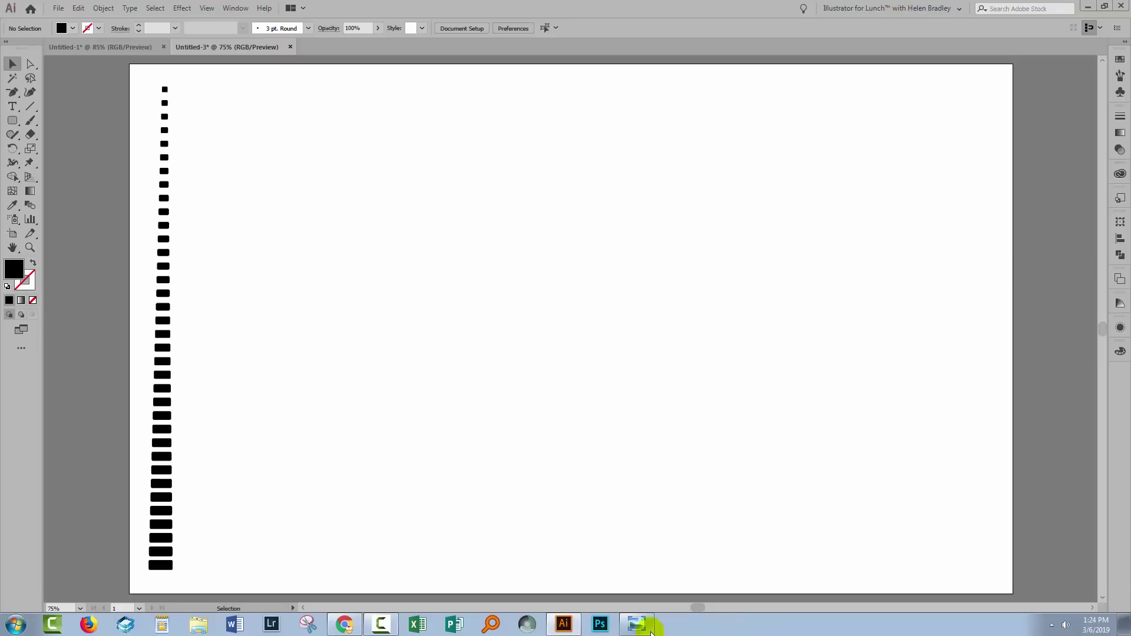
click(623, 619)
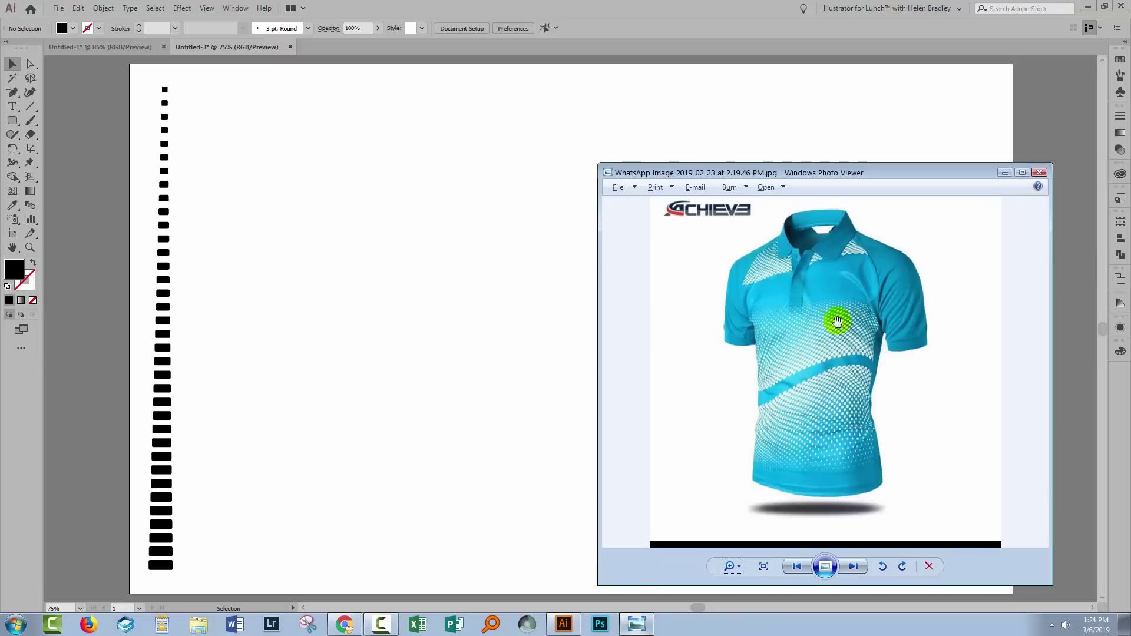
mouse_move(986, 219)
mouse_down()
mouse_move(855, 361)
mouse_move(788, 407)
mouse_move(848, 398)
mouse_move(852, 451)
mouse_move(870, 467)
mouse_move(834, 463)
mouse_up()
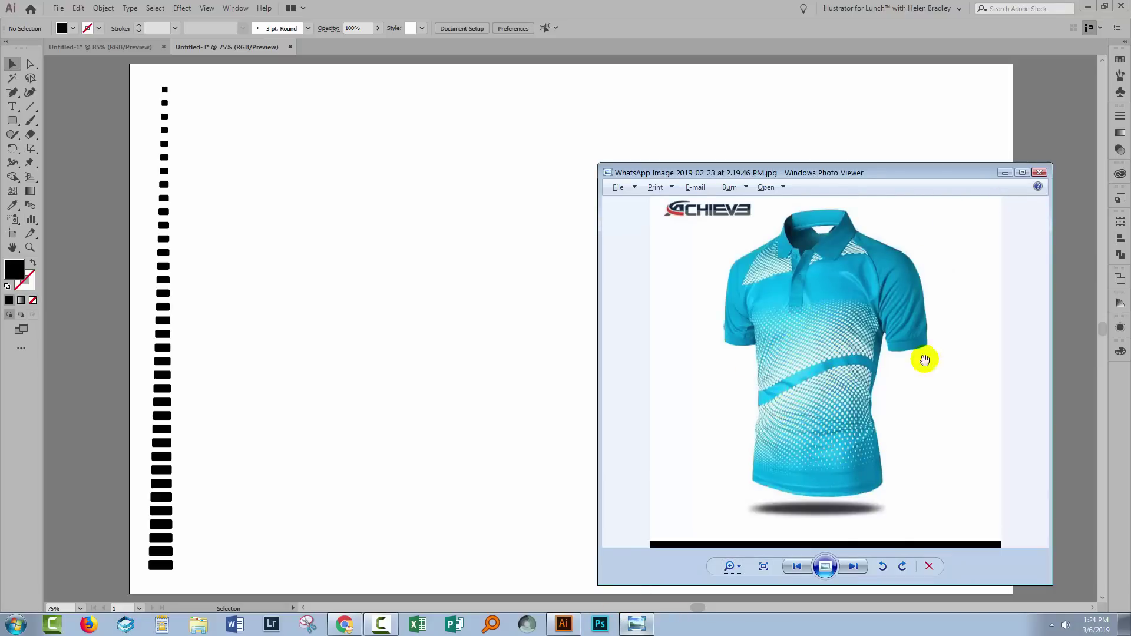
click(1005, 174)
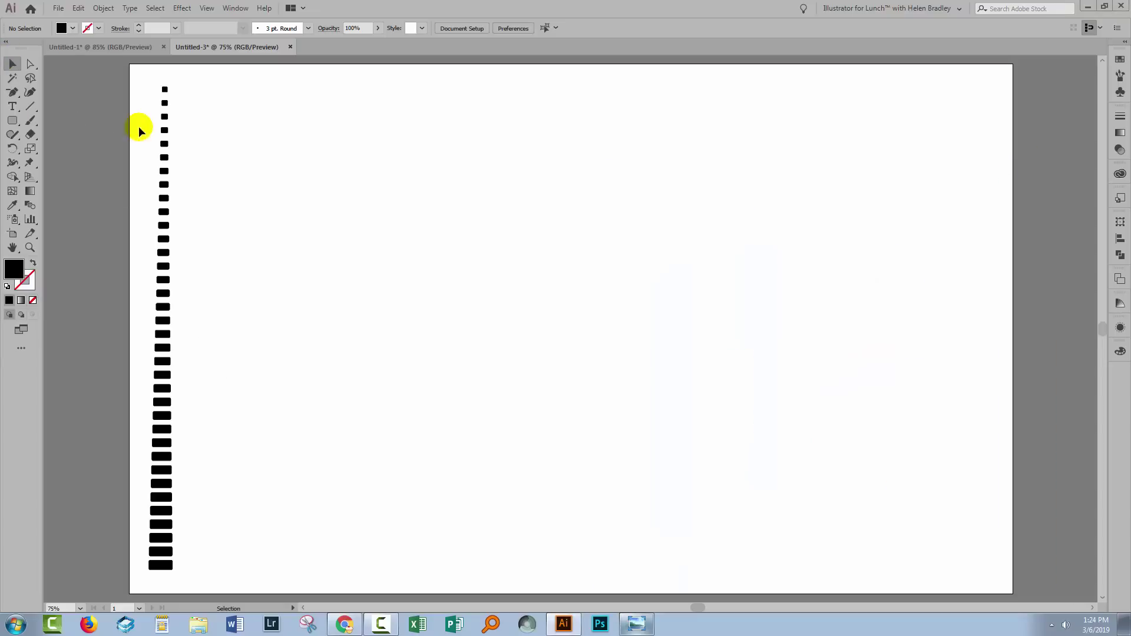
drag(139, 126, 232, 351)
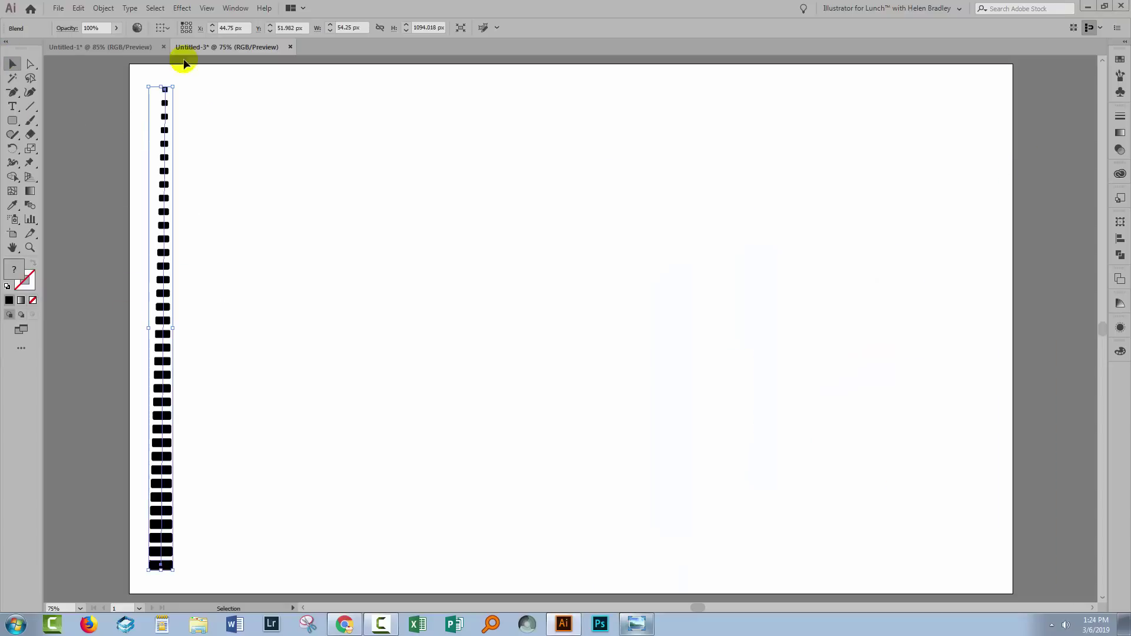
- Expand the blend into separate shapes with Object > Blend > Expand
click(102, 8)
mouse_move(119, 317)
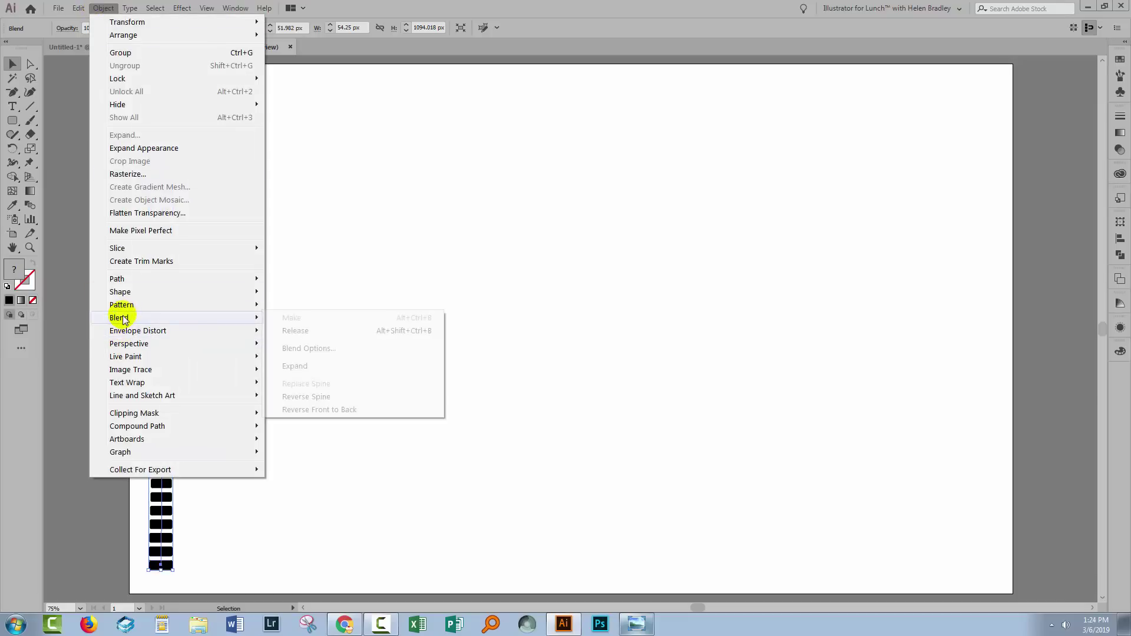
click(301, 367)
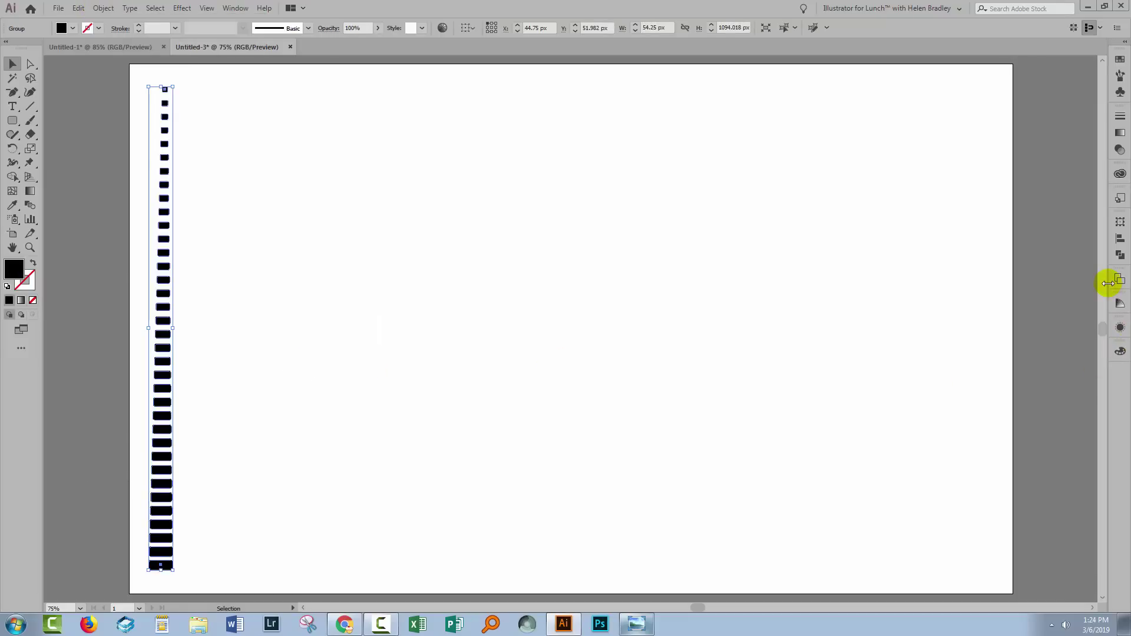
- Inspect the expanded group's individual paths in the Layers panel, then close it
key(F7)
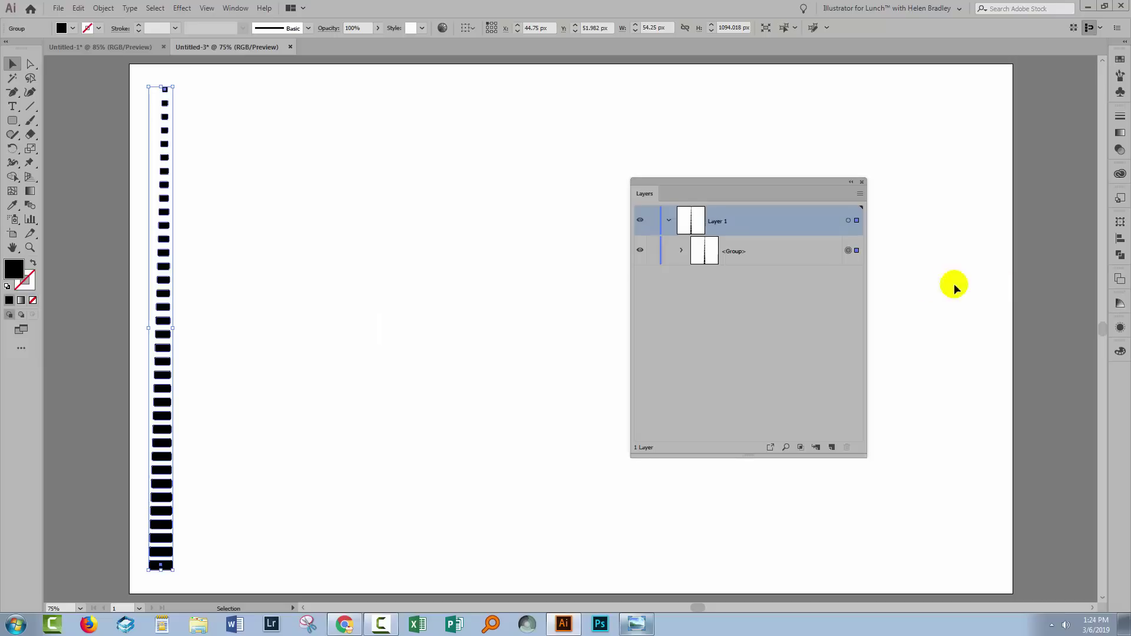
click(682, 251)
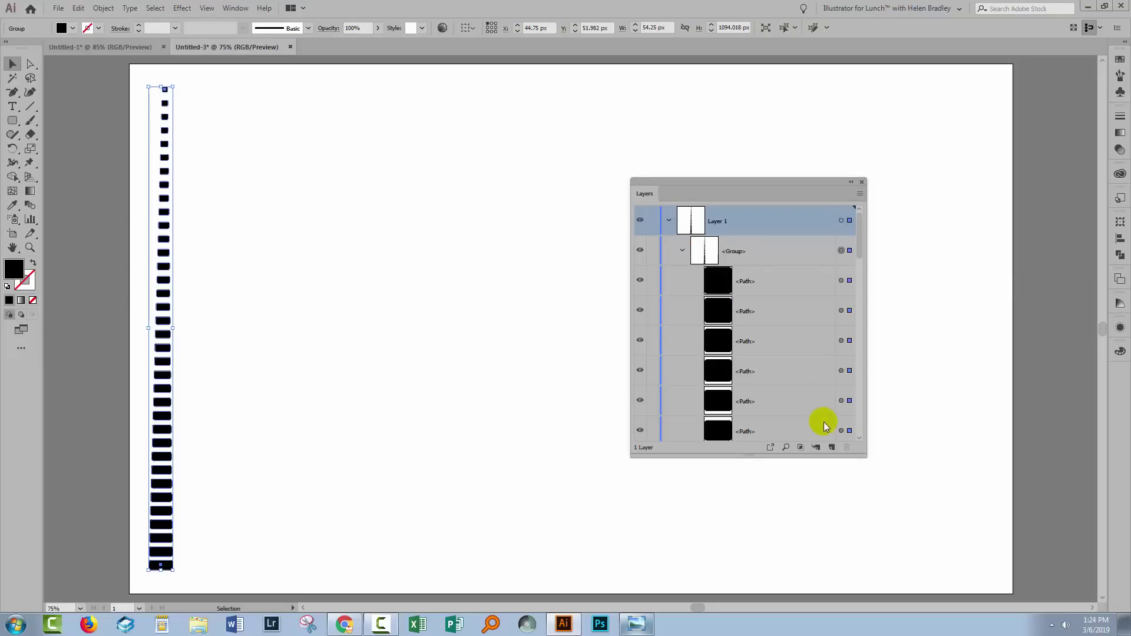
drag(860, 455, 962, 559)
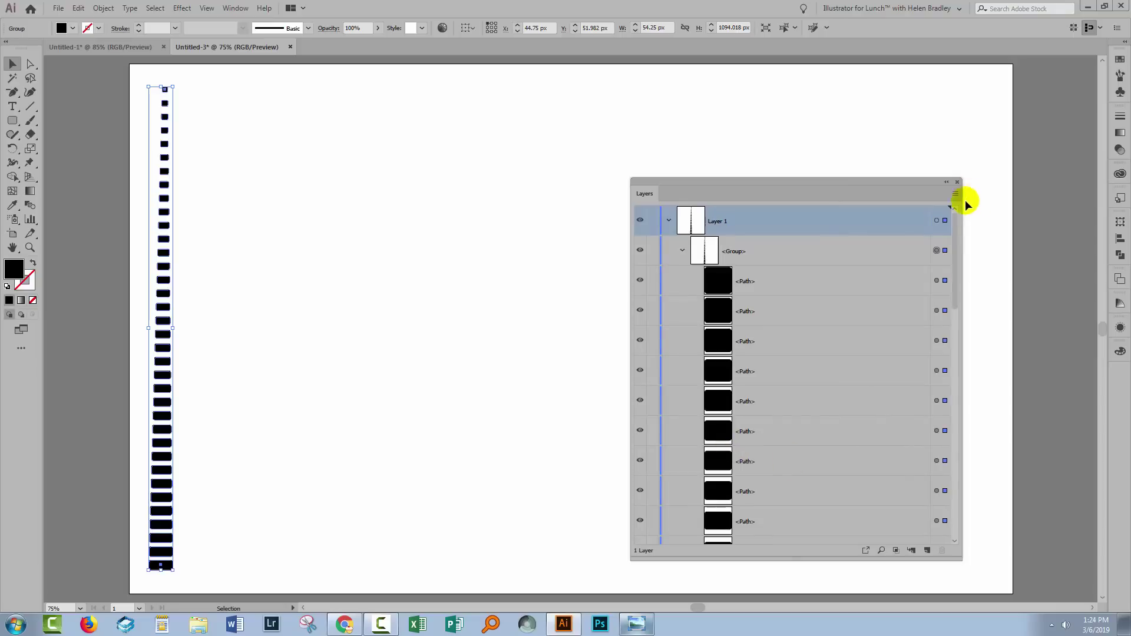
drag(955, 234, 962, 472)
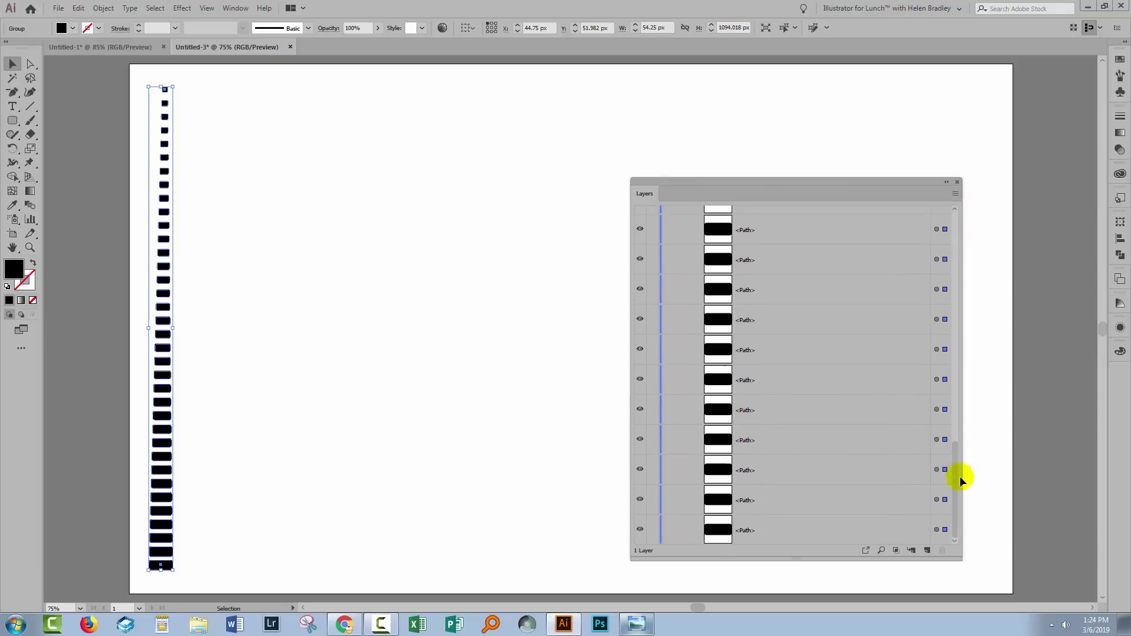
click(957, 182)
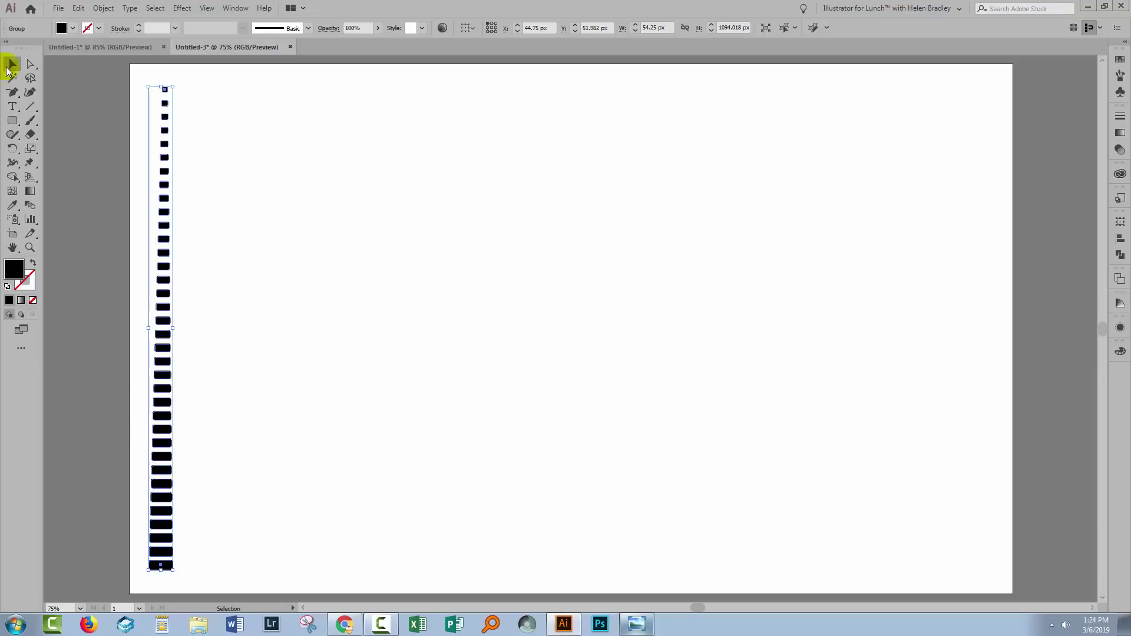
- Alt-drag a copy of the rectangle column just right of the original, slightly higher, then deselect
drag(165, 443, 191, 475)
click(240, 498)
drag(197, 525, 197, 531)
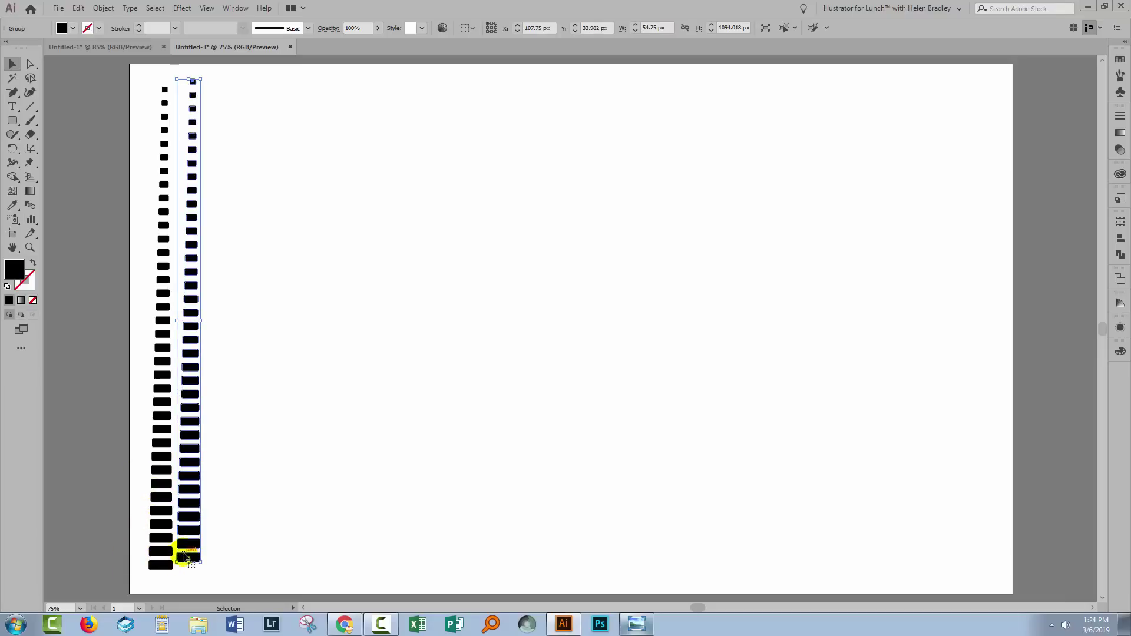
click(249, 567)
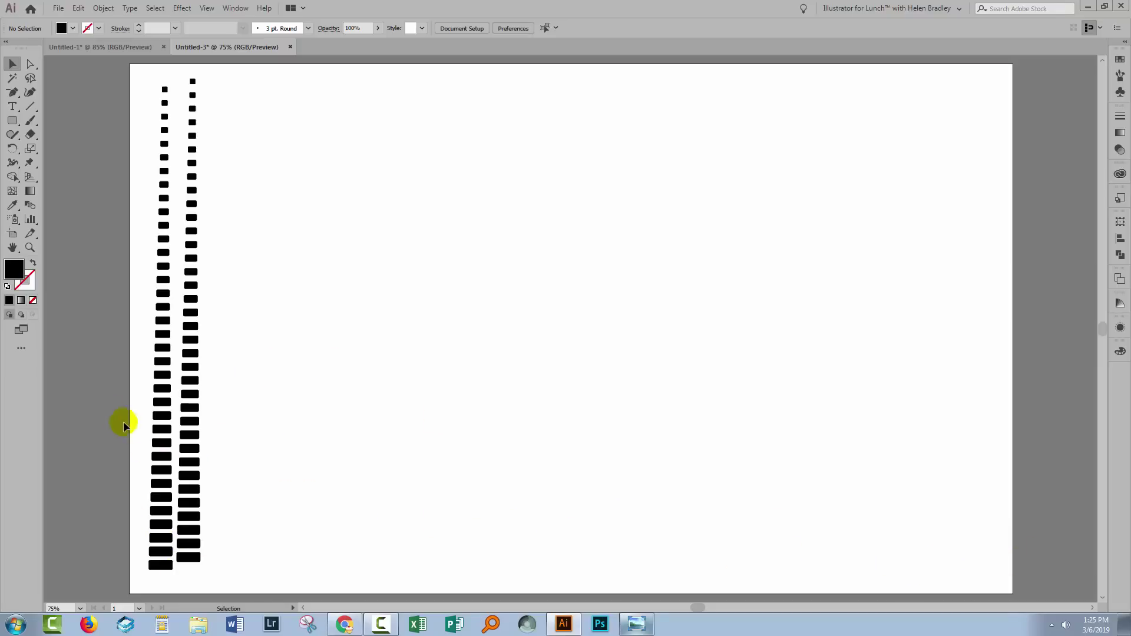
- Select both rectangle columns and bring up the Distort & Transform > Transform effect
scroll(117, 399, down, 1)
drag(116, 399, 288, 474)
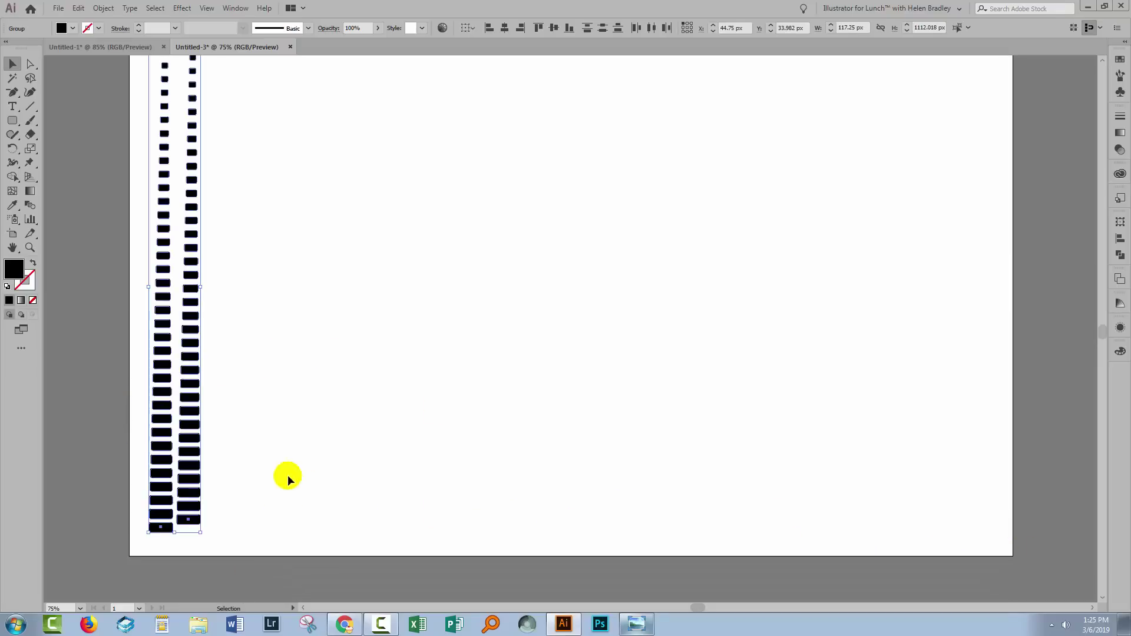
click(183, 9)
mouse_move(191, 109)
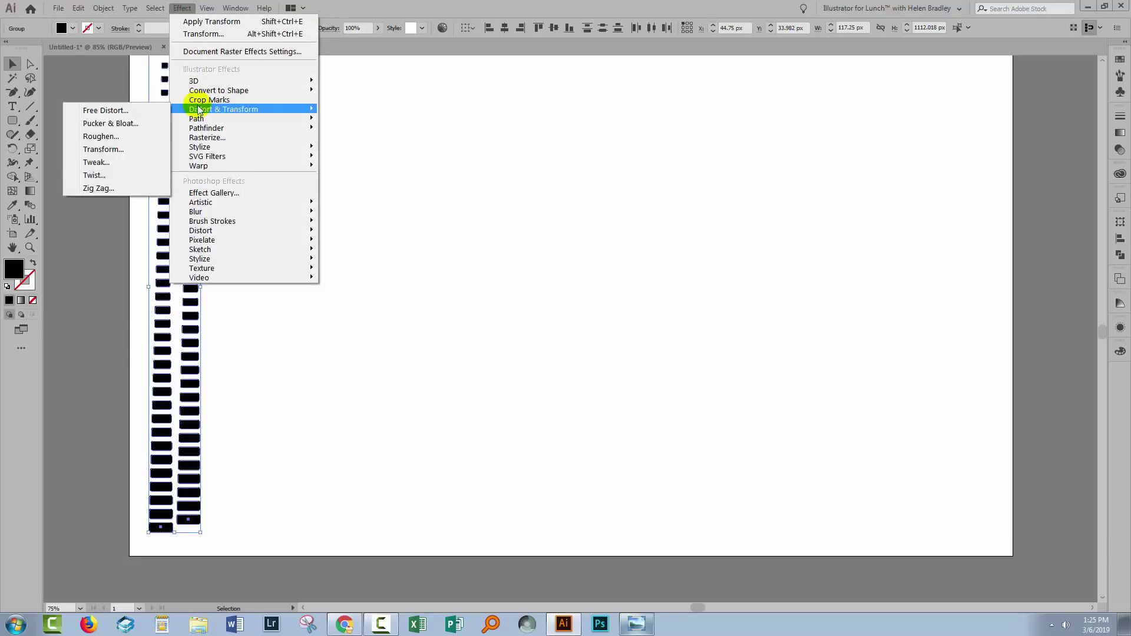
click(117, 155)
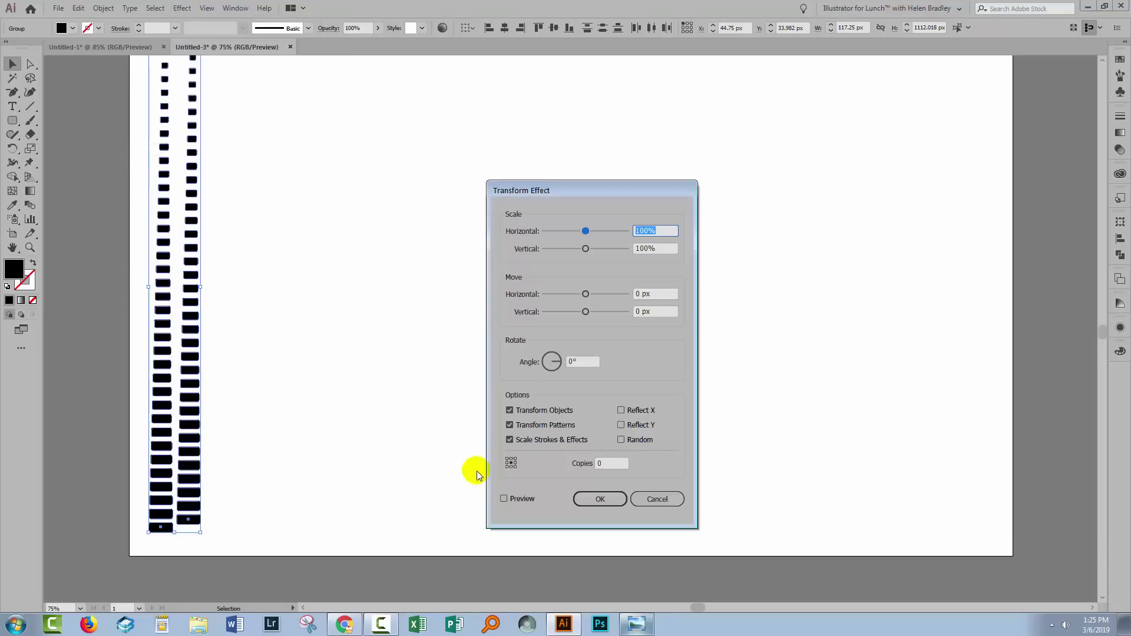
- With preview on, set Move Horizontal to 120 px and Copies to 15, then apply
click(523, 499)
click(602, 462)
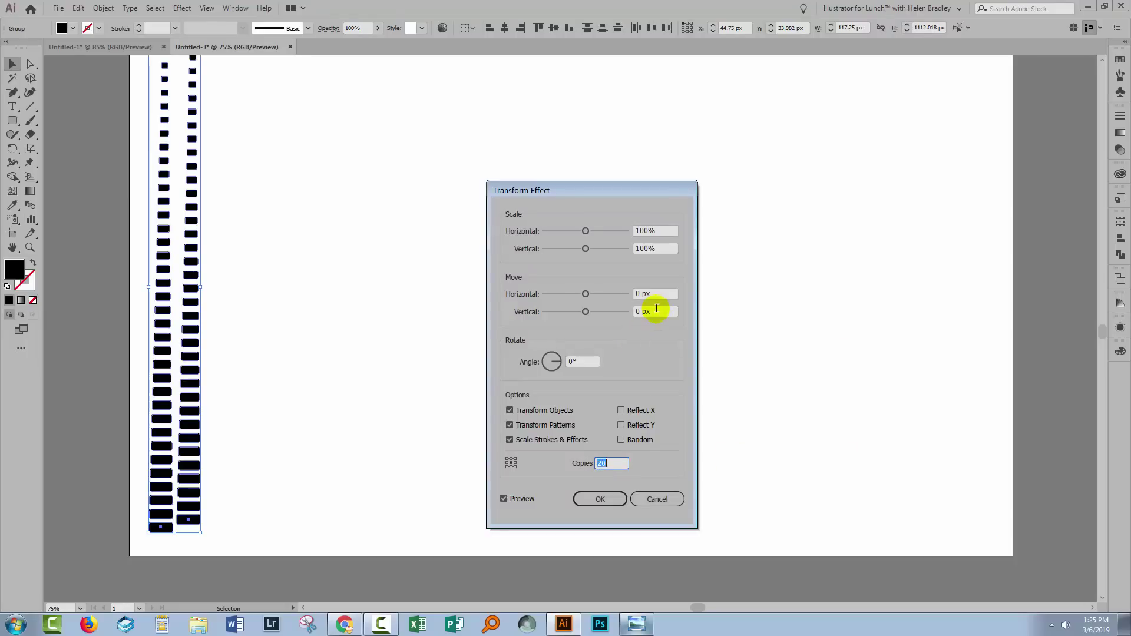
click(663, 294)
key(shift+Up)
key(shift+Up)
key(shift+Up)
key(shift+Up)
key(shift+Up)
key(shift+Up)
key(shift+Up)
key(shift+Up)
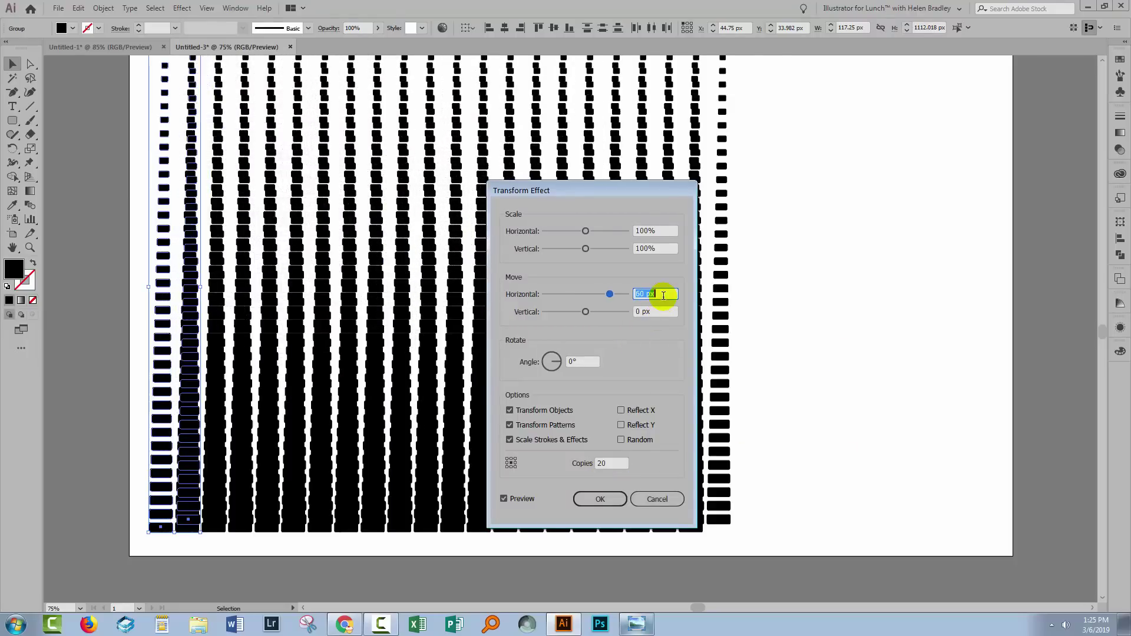
key(shift+Up)
key(shift+Up)
key(shift+Up)
key(shift+Up)
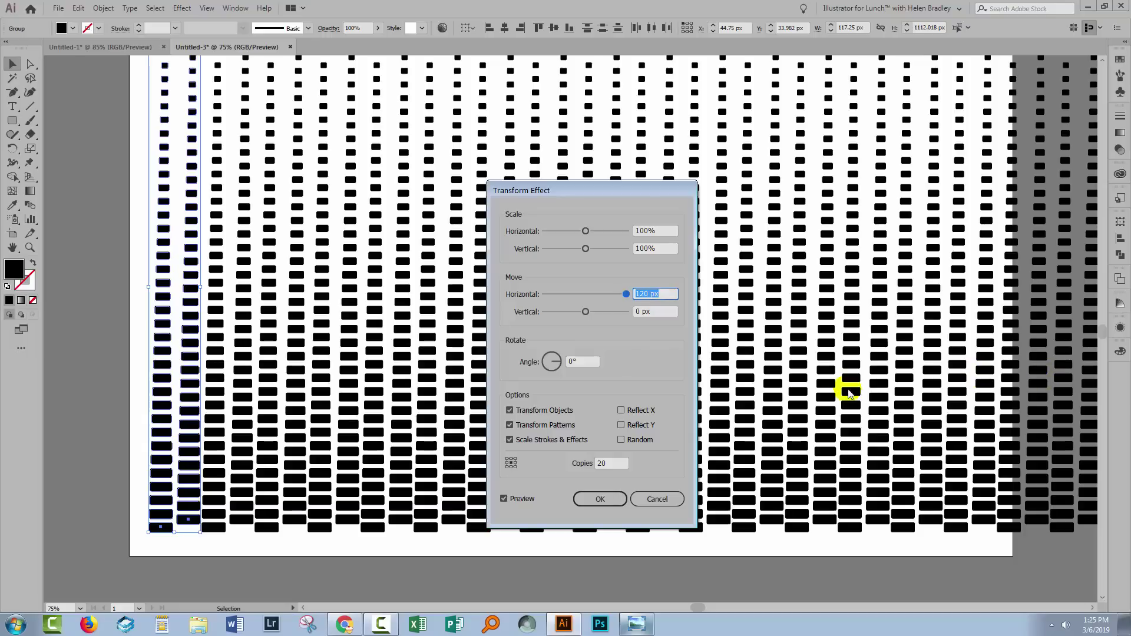
click(608, 463)
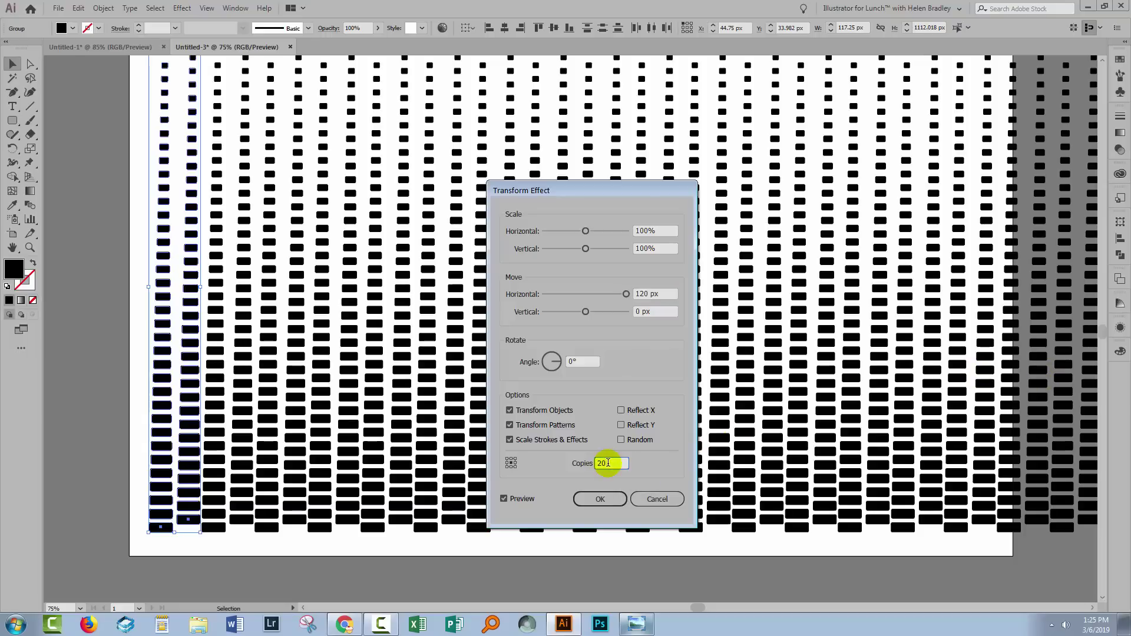
key(Down)
key(Down)
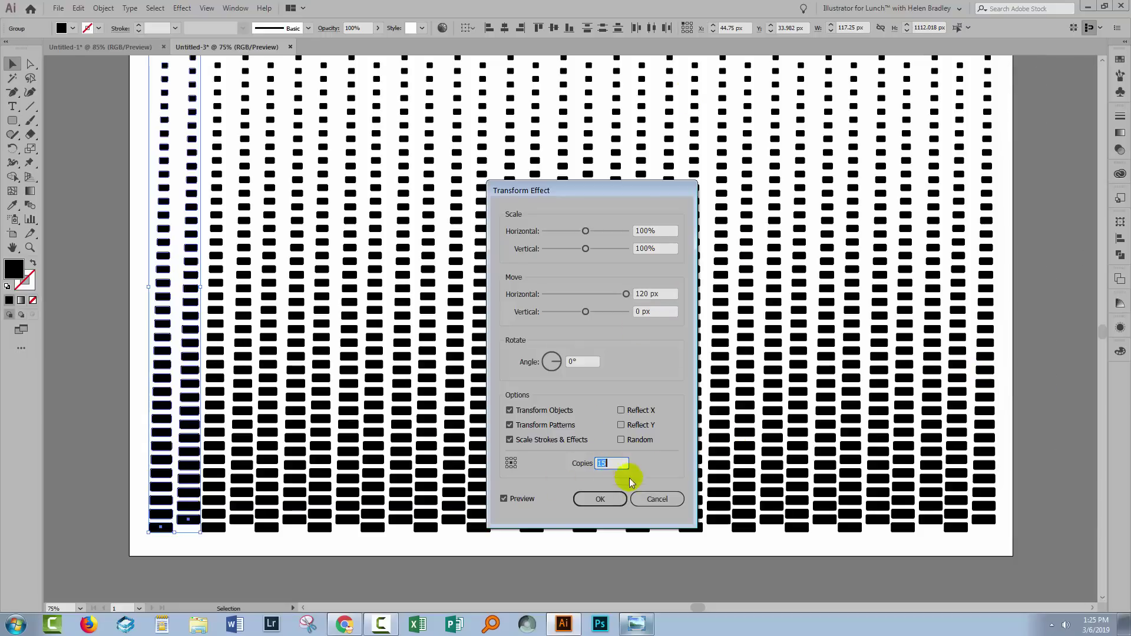
click(587, 499)
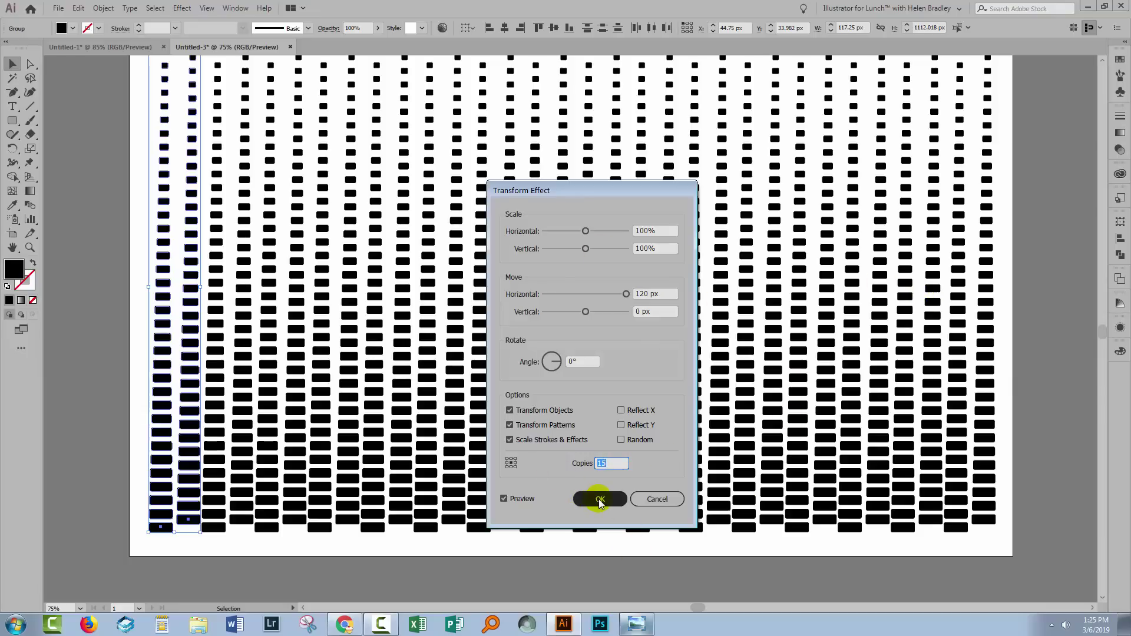
click(599, 500)
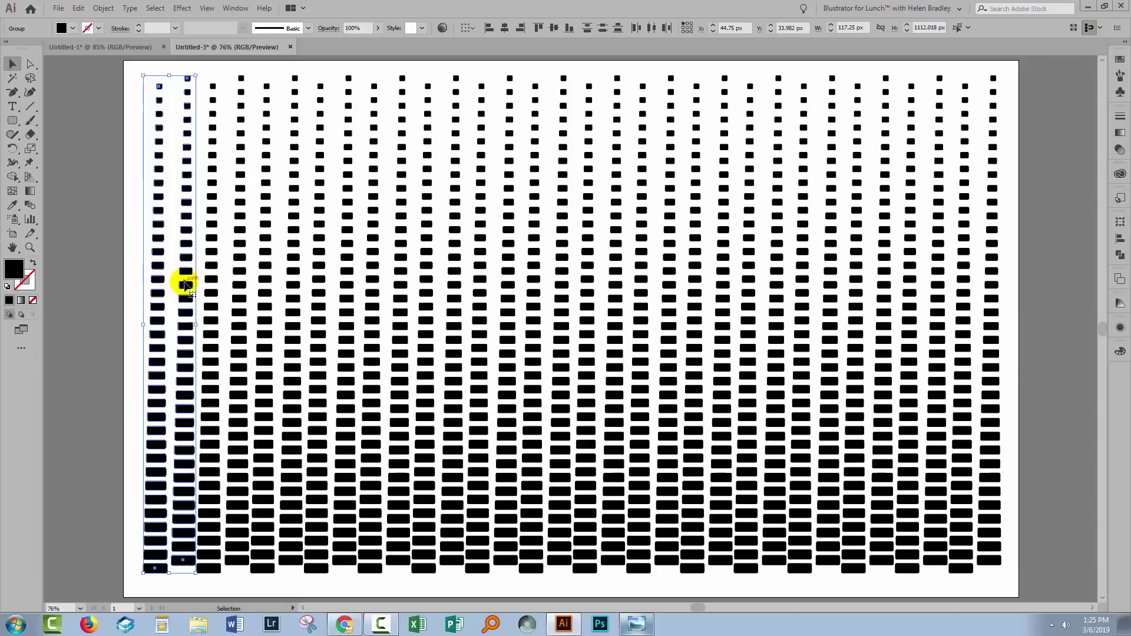
- Toggle the Transform effect off and on in the Appearance panel to compare the result
click(1120, 328)
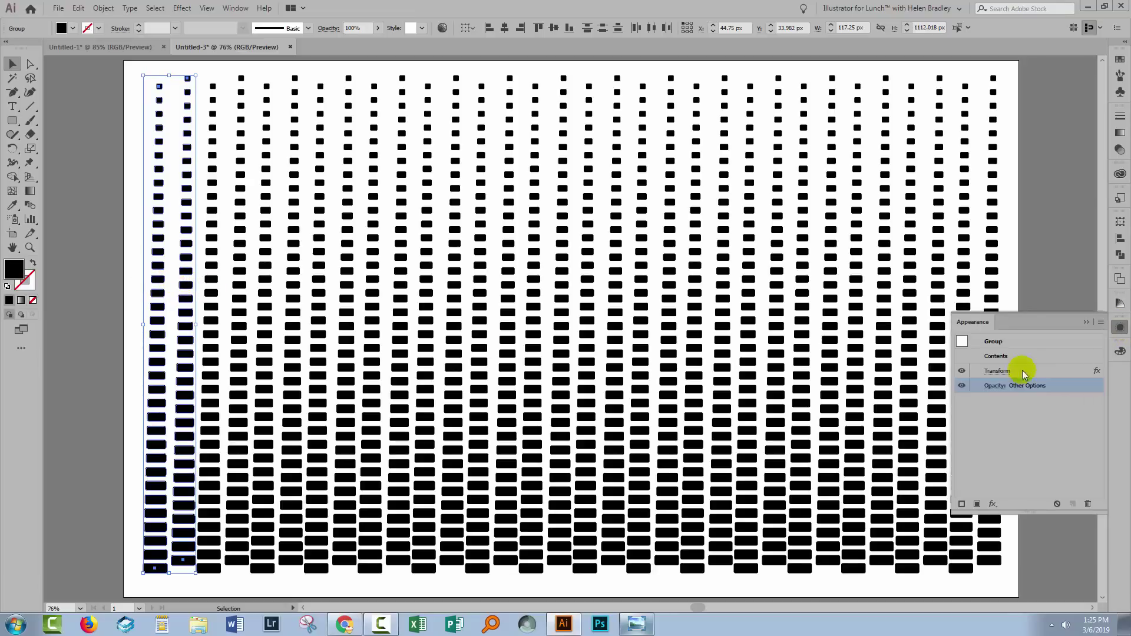
click(963, 372)
click(962, 372)
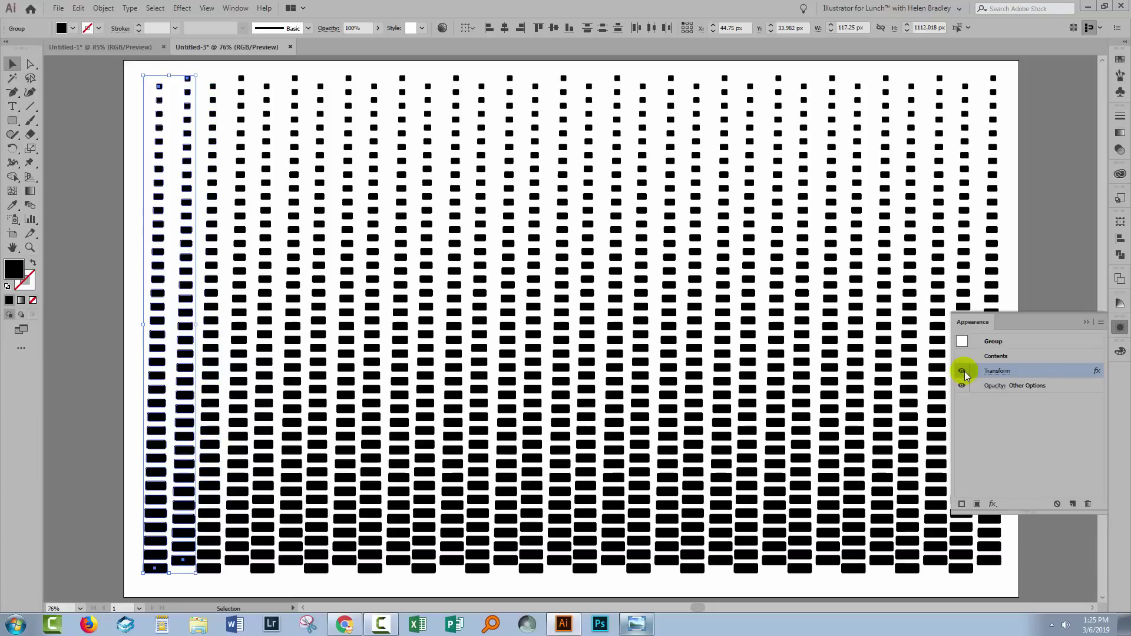
click(962, 371)
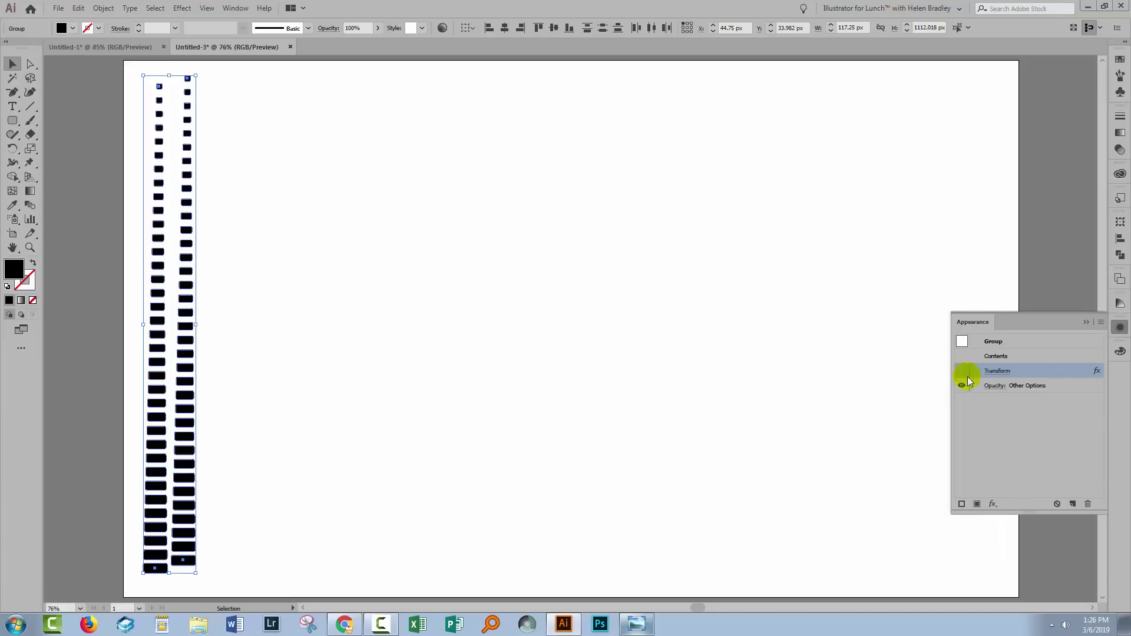
click(961, 371)
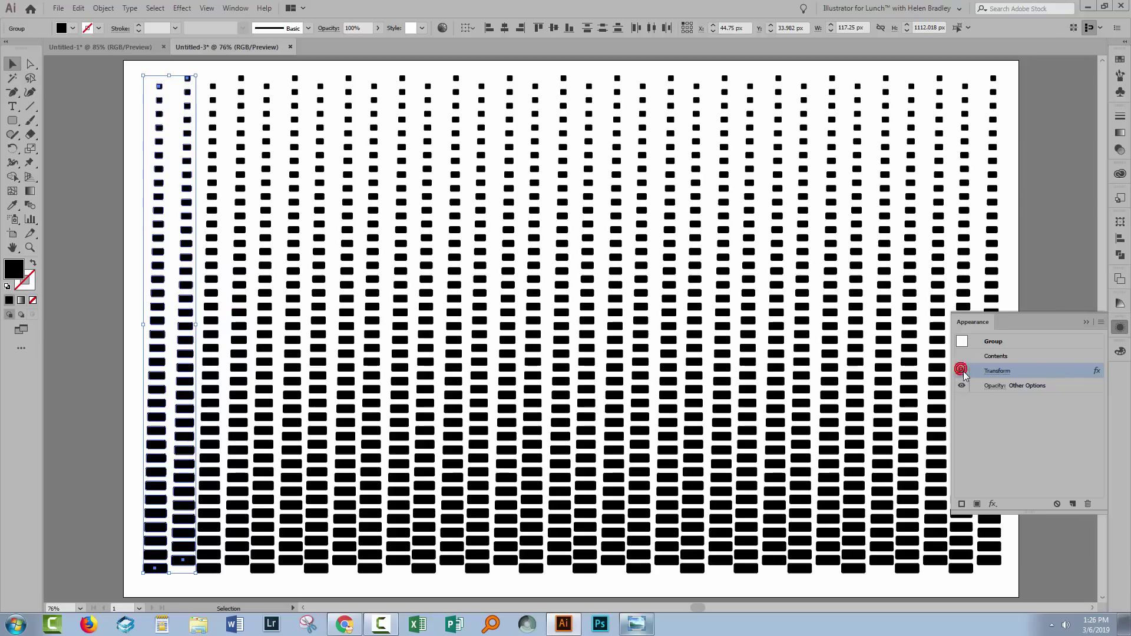
- Expand the appearance into real shapes and inspect the expanded group in the Layers panel
click(101, 9)
click(144, 149)
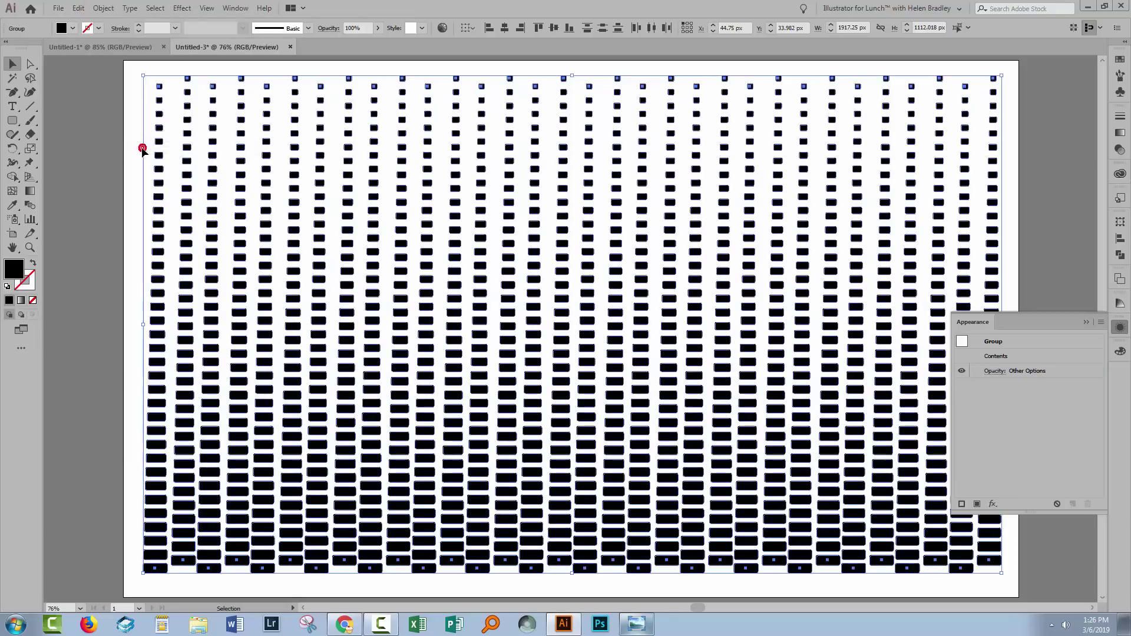
key(F7)
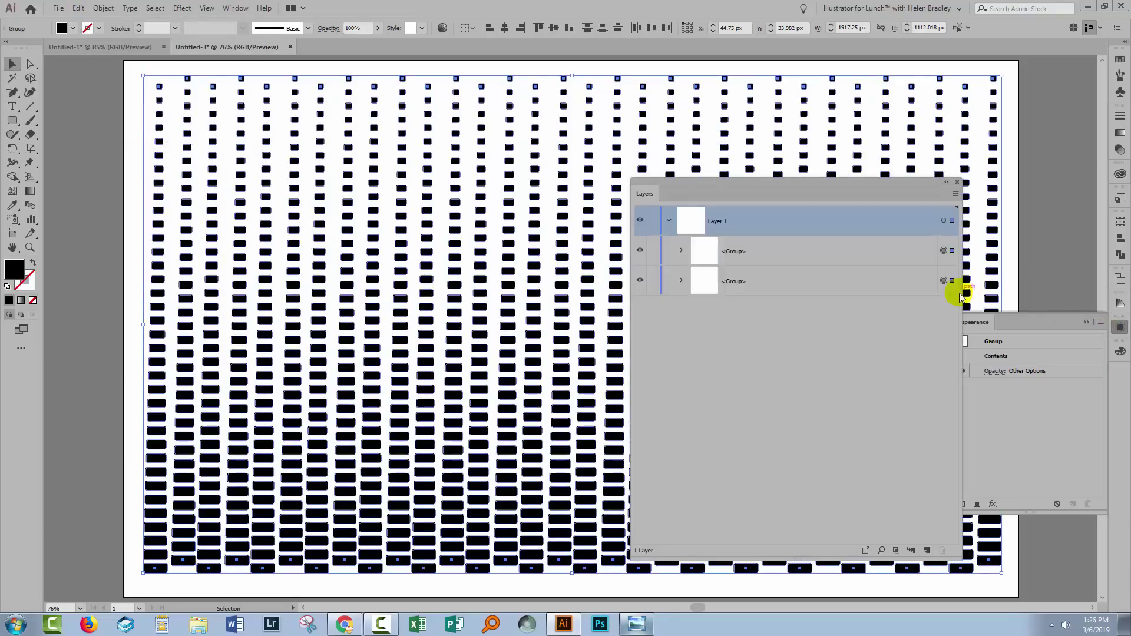
click(680, 251)
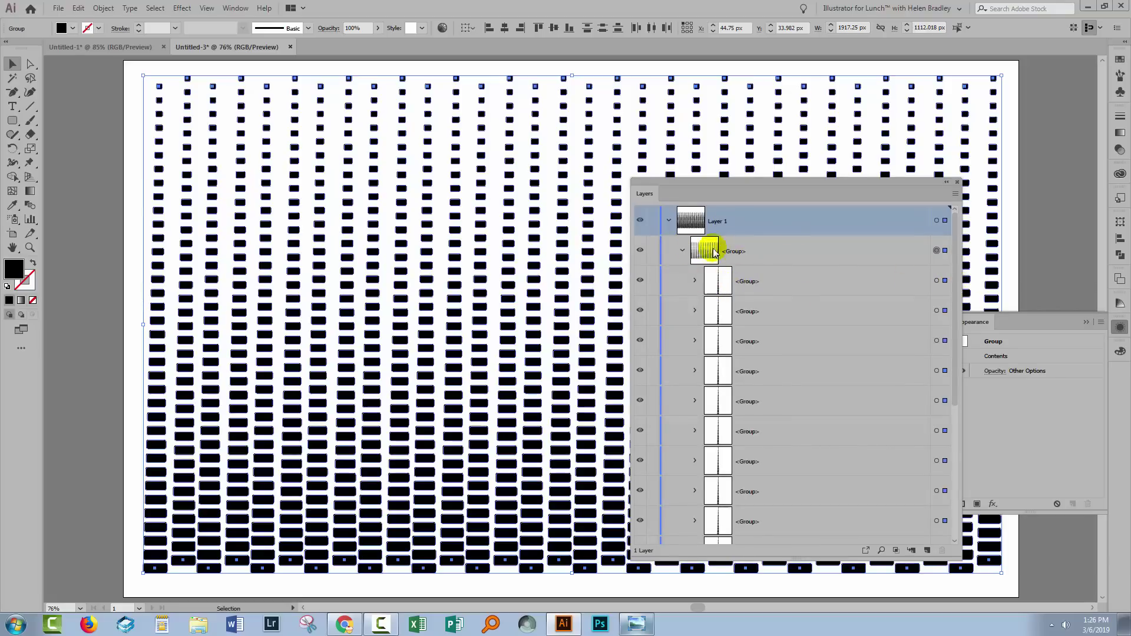
- Target the outer group in Layers and ungroup it repeatedly into separate column paths
click(681, 250)
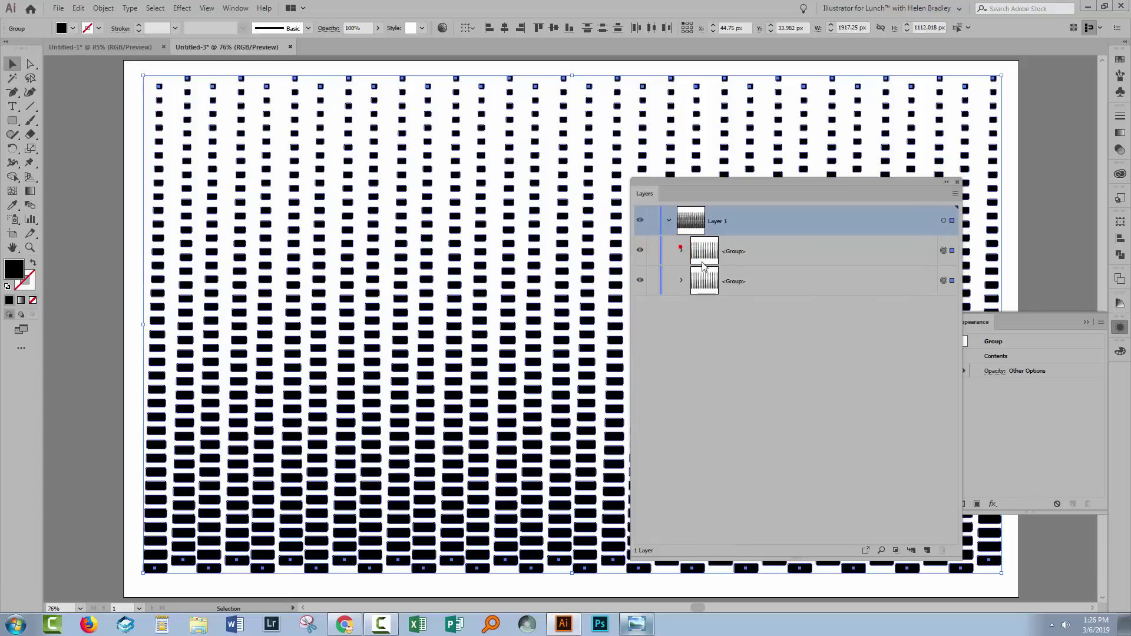
click(681, 252)
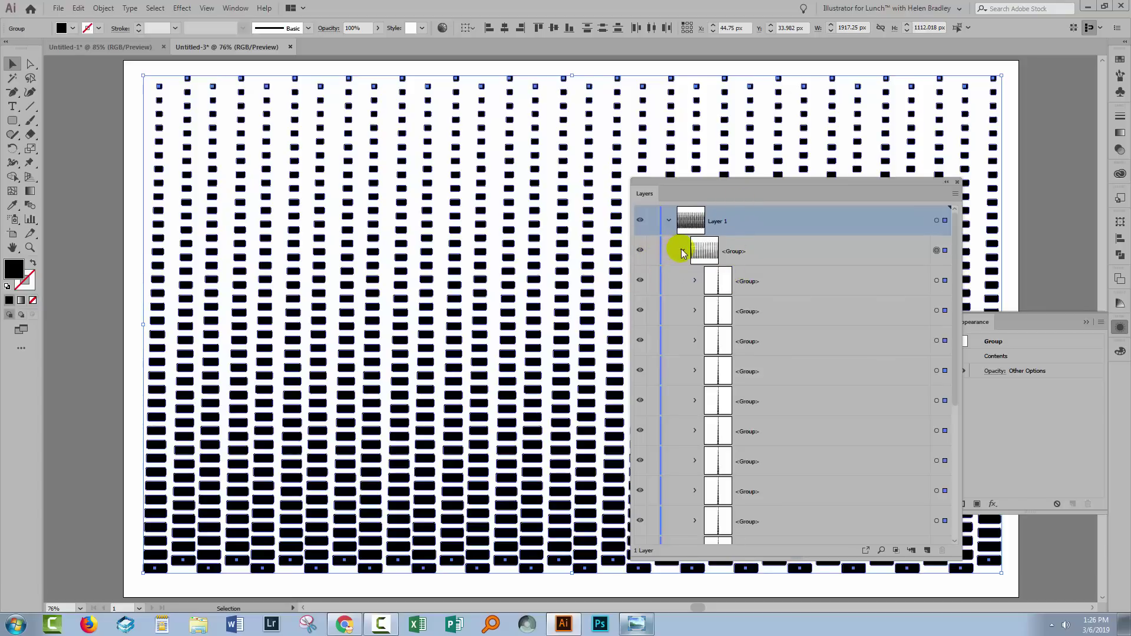
click(730, 254)
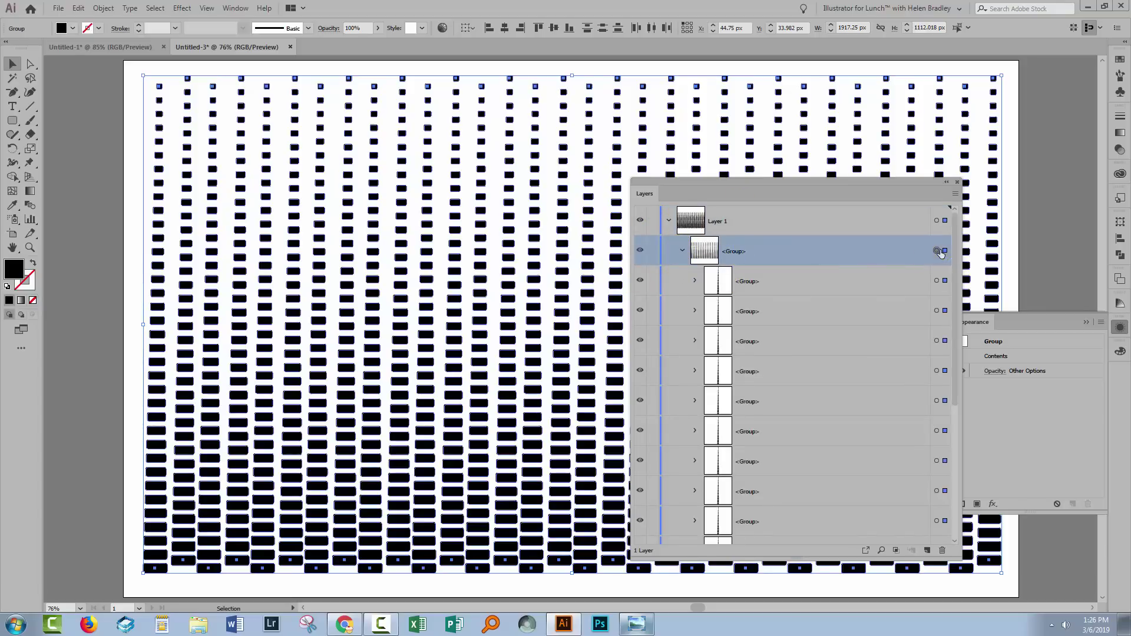
click(104, 9)
click(133, 63)
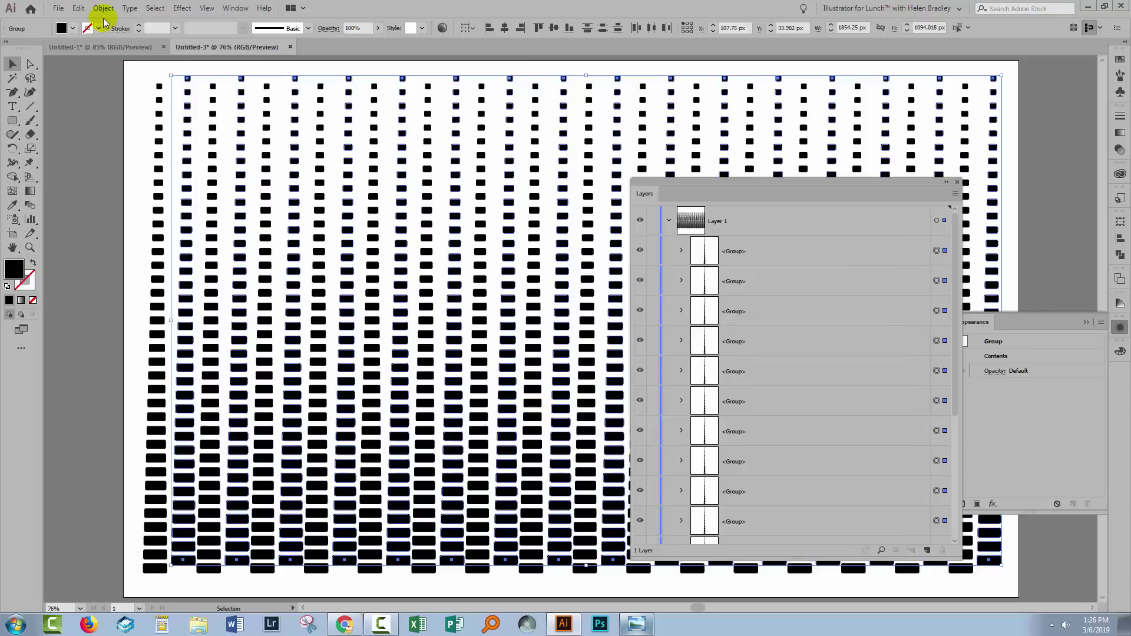
click(103, 8)
click(133, 64)
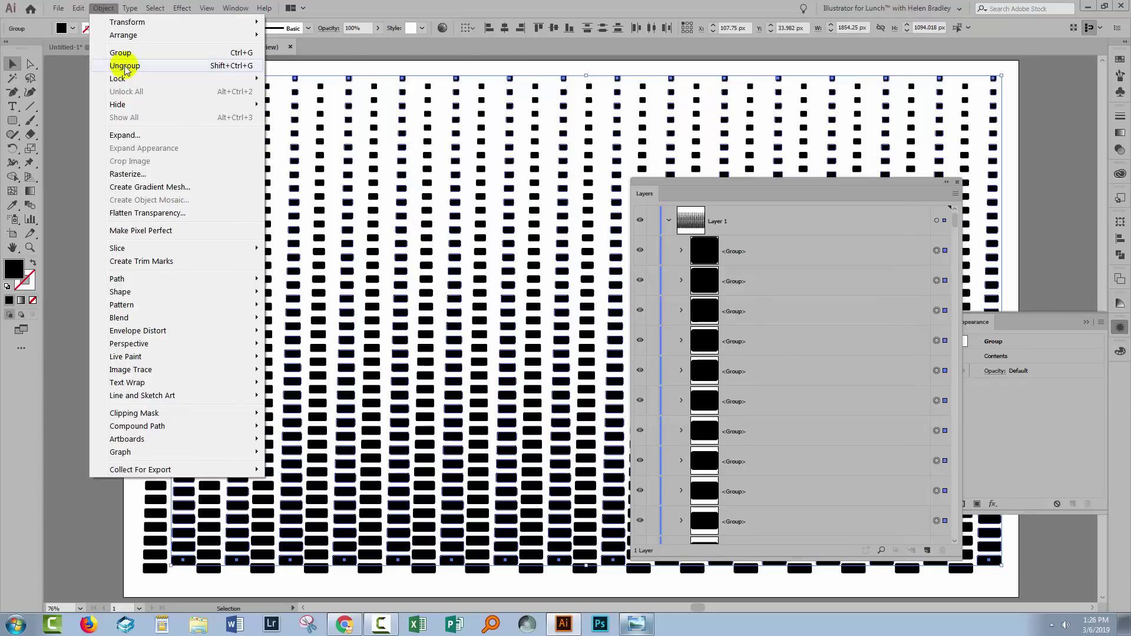
click(125, 67)
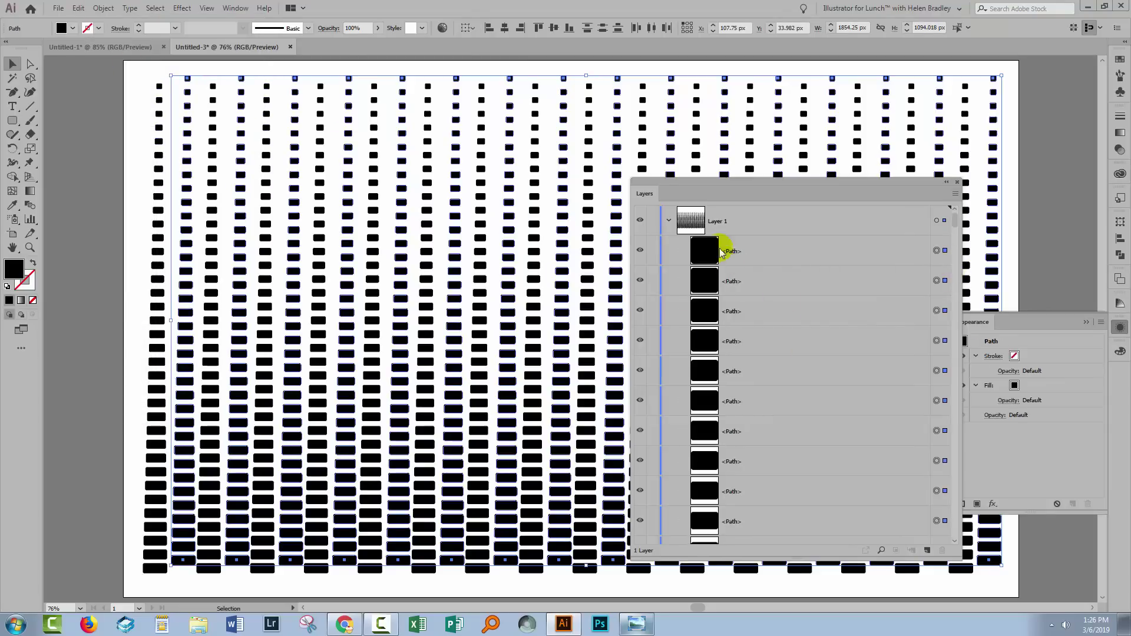
- Expand Layer 1 and select the remaining dash group at the bottom of its list
click(669, 221)
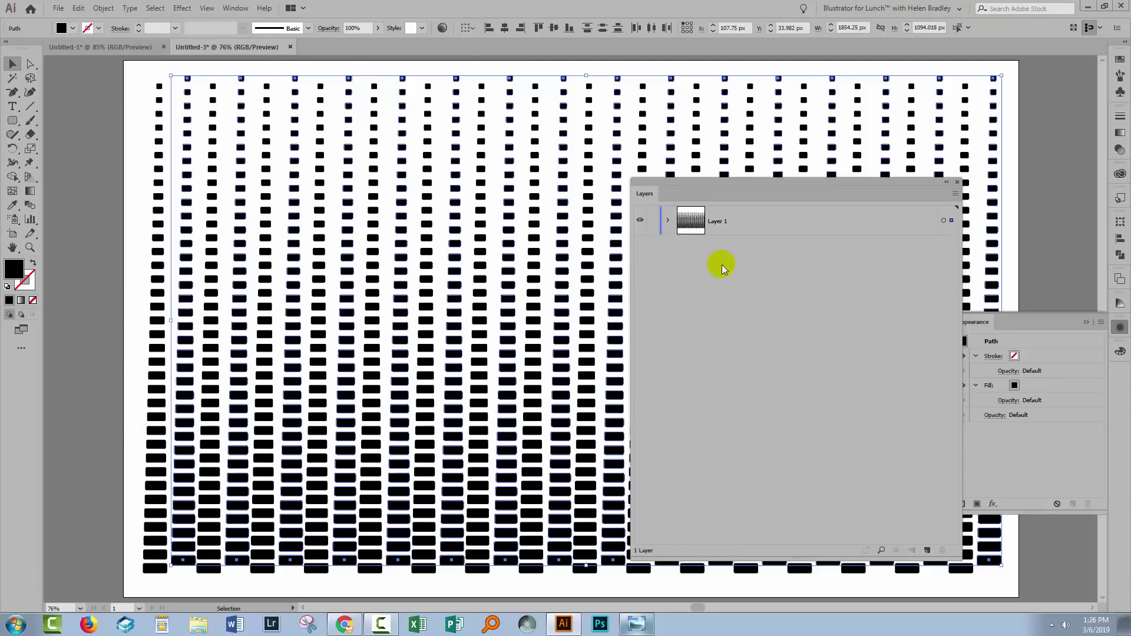
click(669, 222)
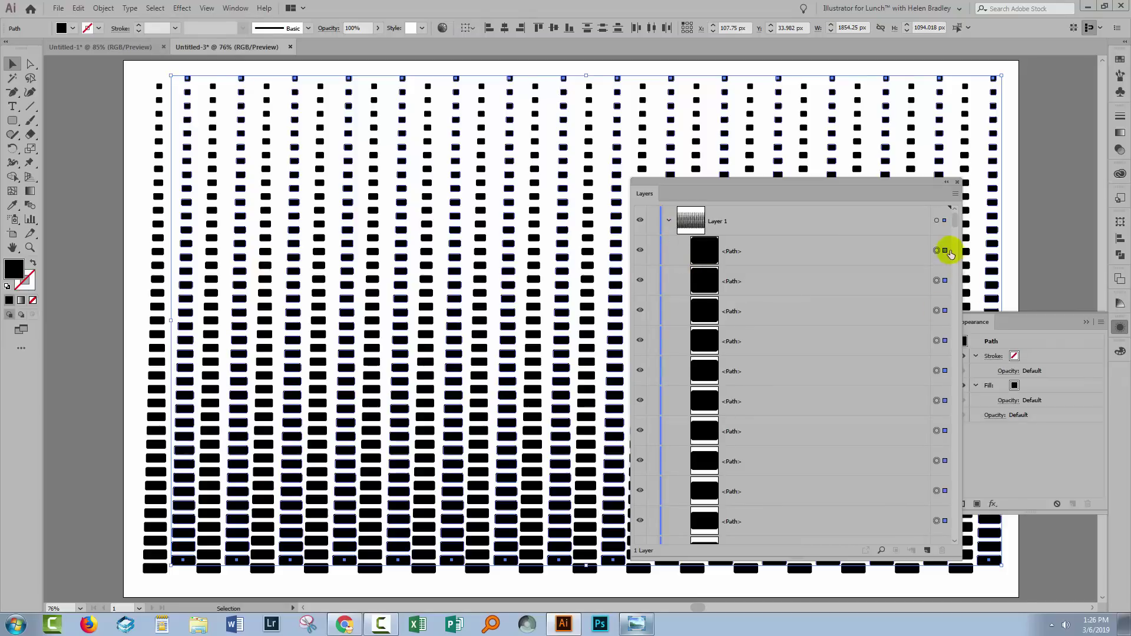
drag(955, 221, 968, 511)
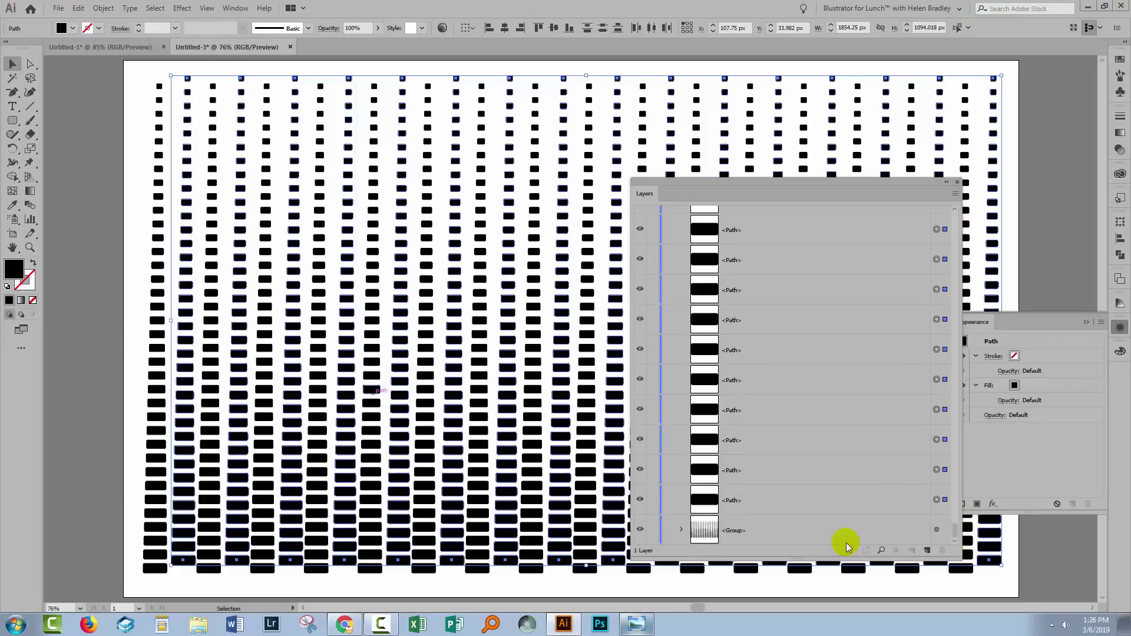
click(765, 533)
click(937, 529)
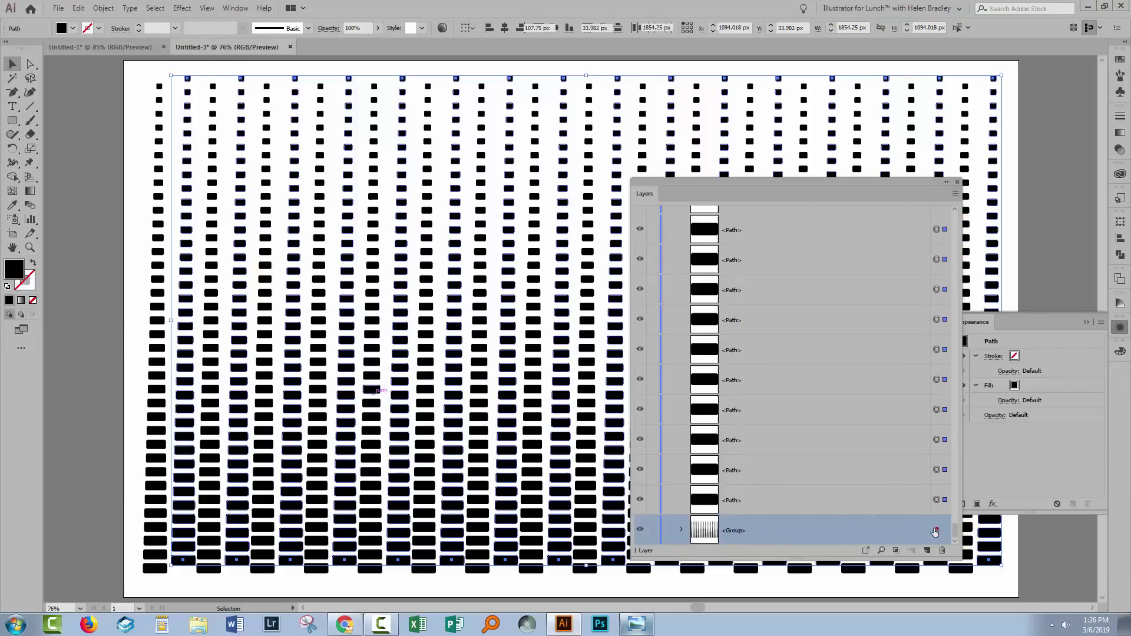
- Ungroup that dash group repeatedly until only individual paths remain, then deselect everything
click(103, 8)
click(126, 65)
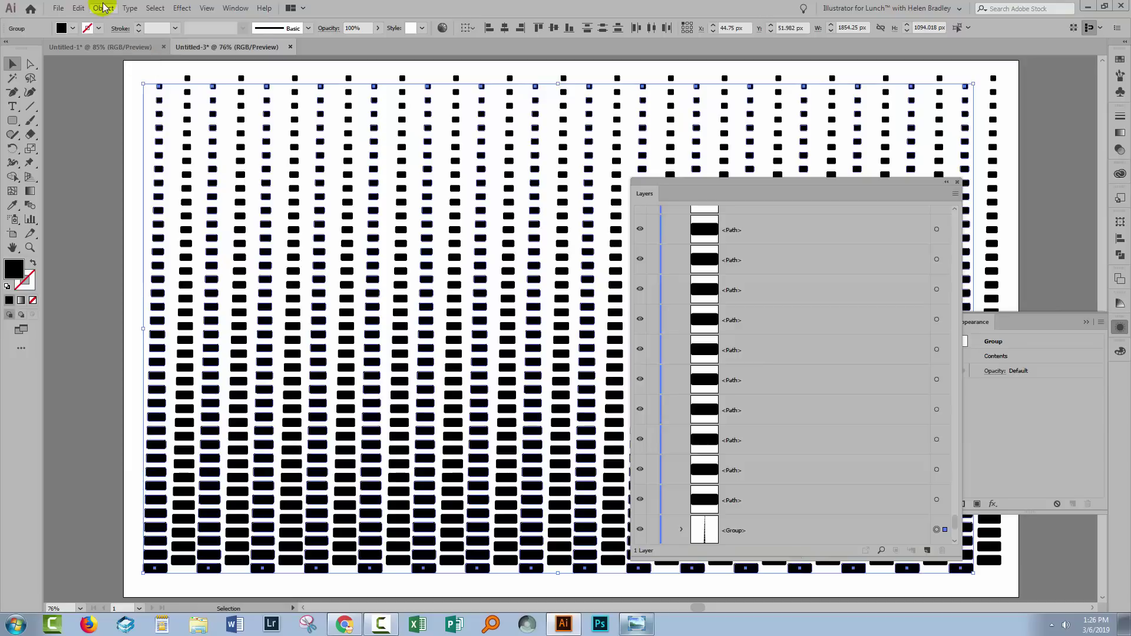
click(103, 7)
click(124, 65)
click(103, 8)
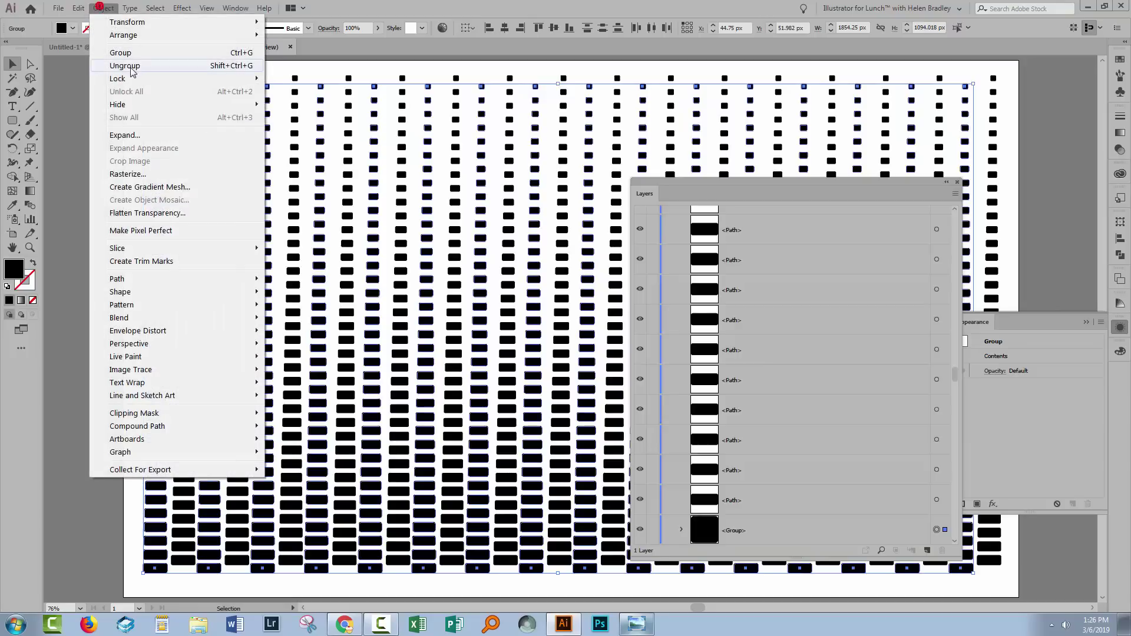
click(131, 68)
click(78, 7)
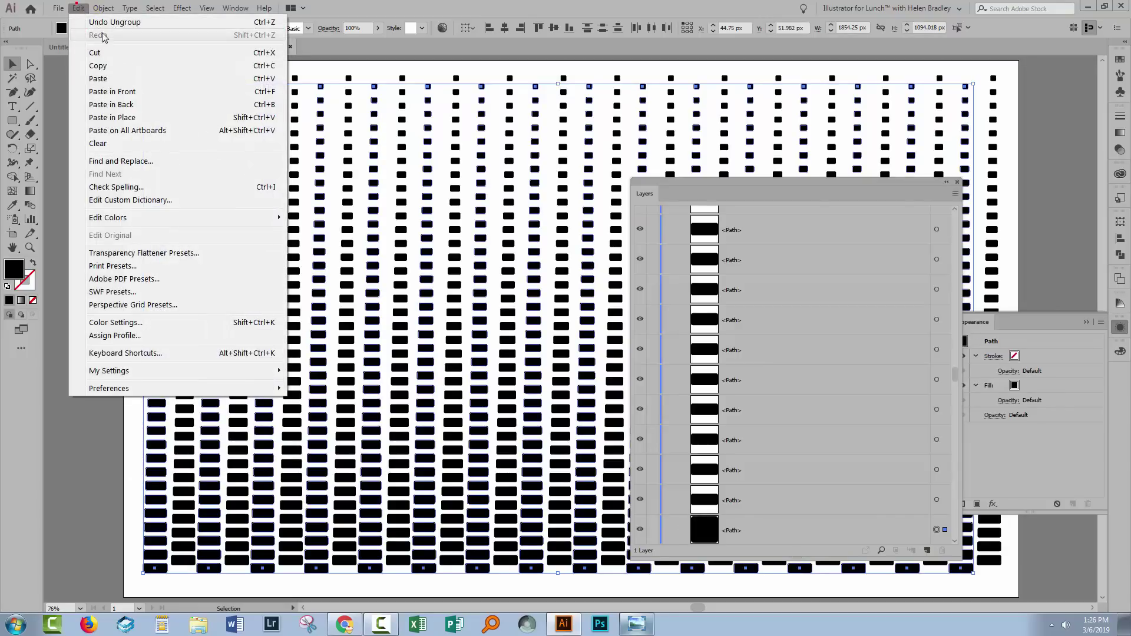
mouse_move(104, 8)
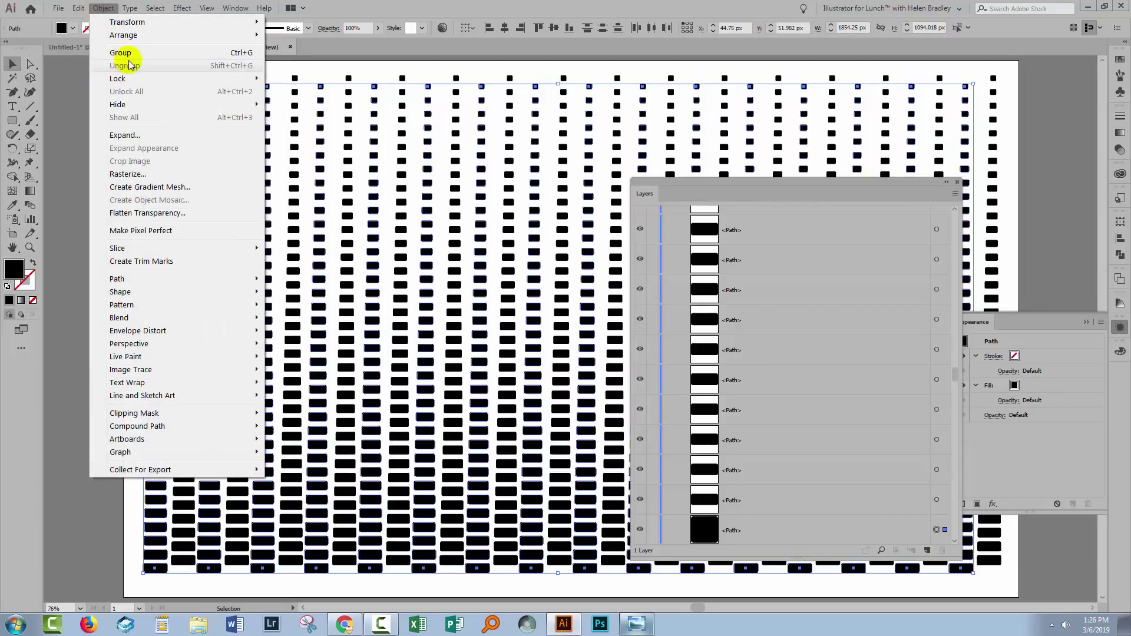
click(402, 69)
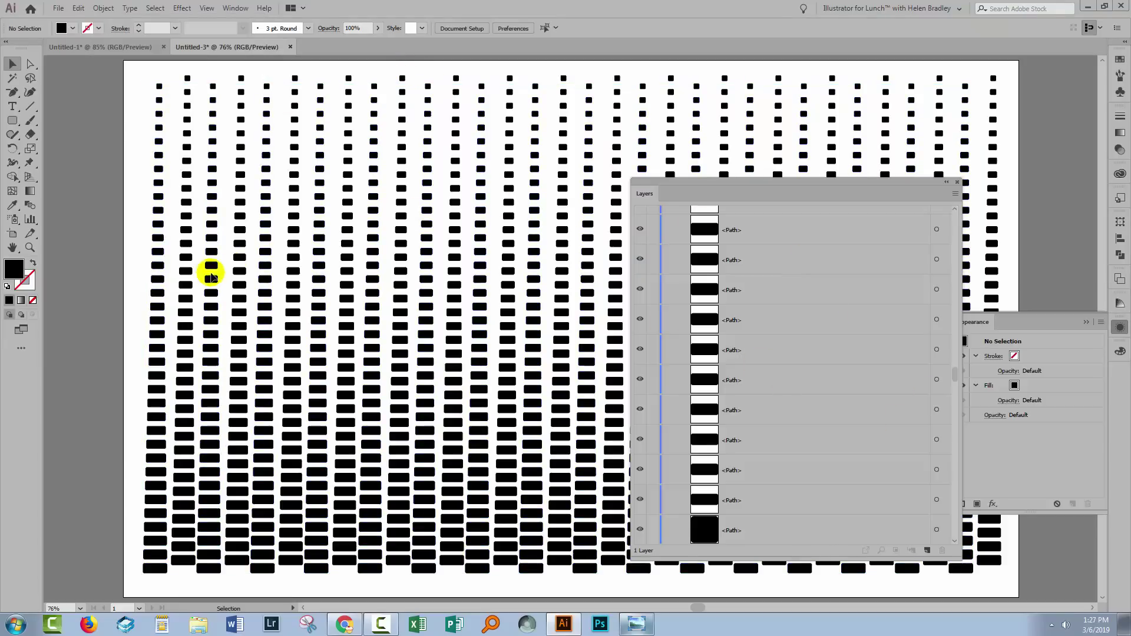
- Select all the dash paths with Ctrl+A and group them into one group
click(318, 348)
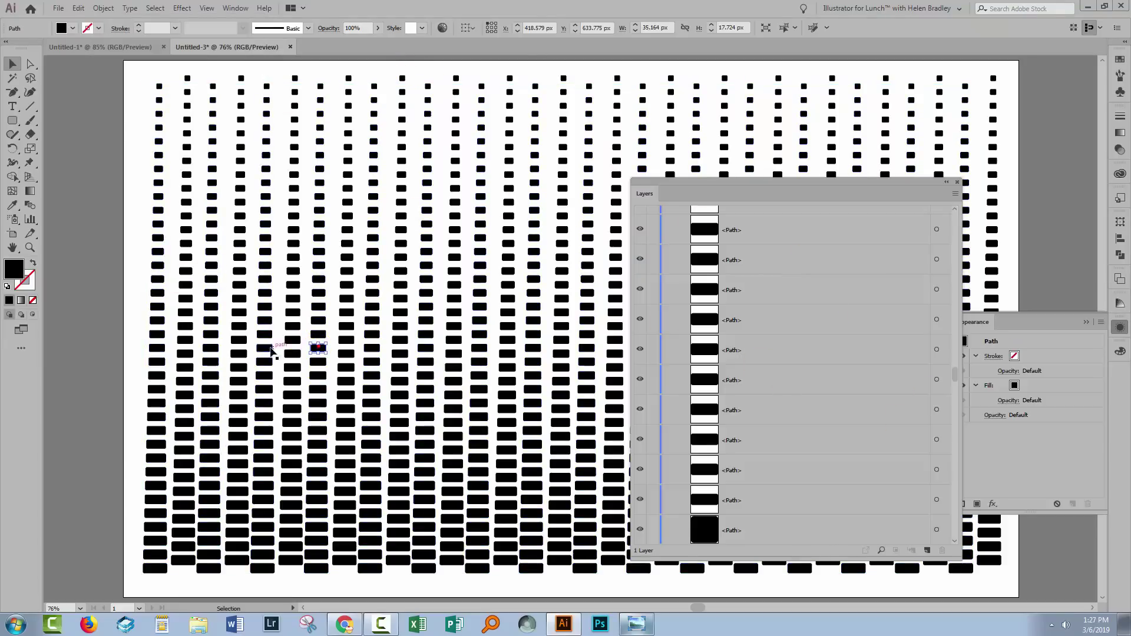
click(109, 224)
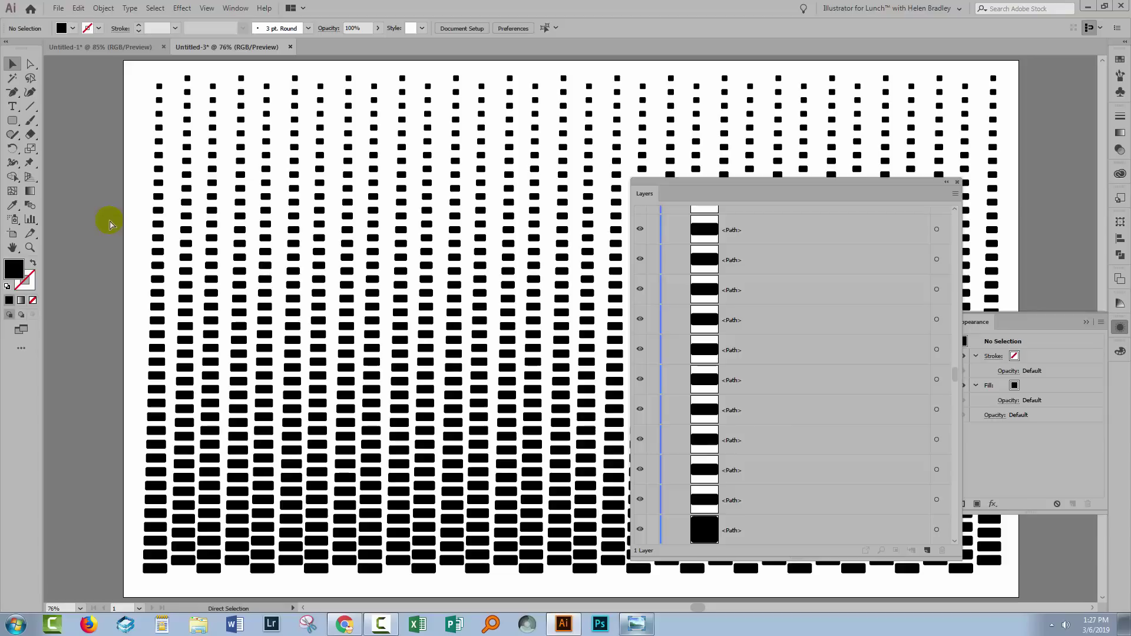
key(ctrl+a)
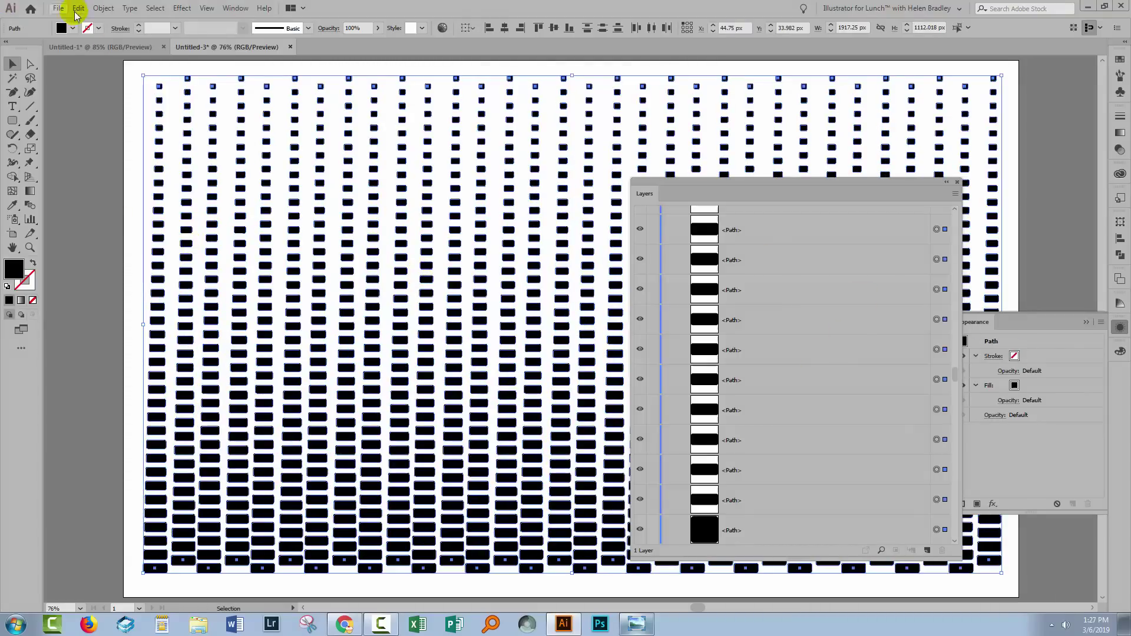
click(102, 8)
click(120, 47)
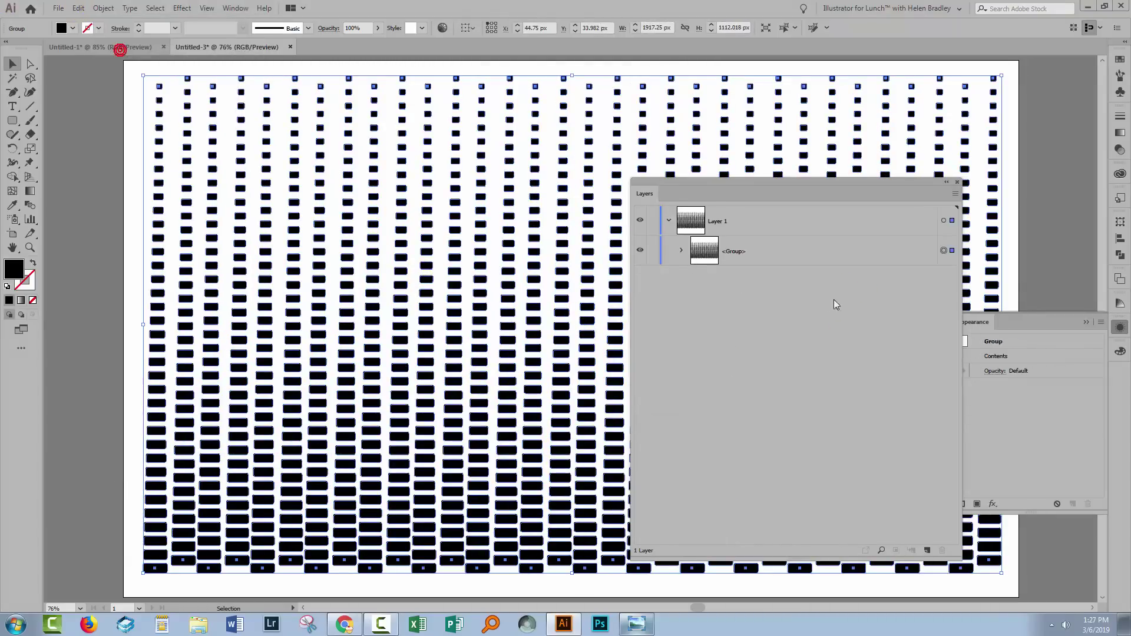
- Toggle the dash group's visibility to check it, then close the Layers and Appearance panels
click(640, 250)
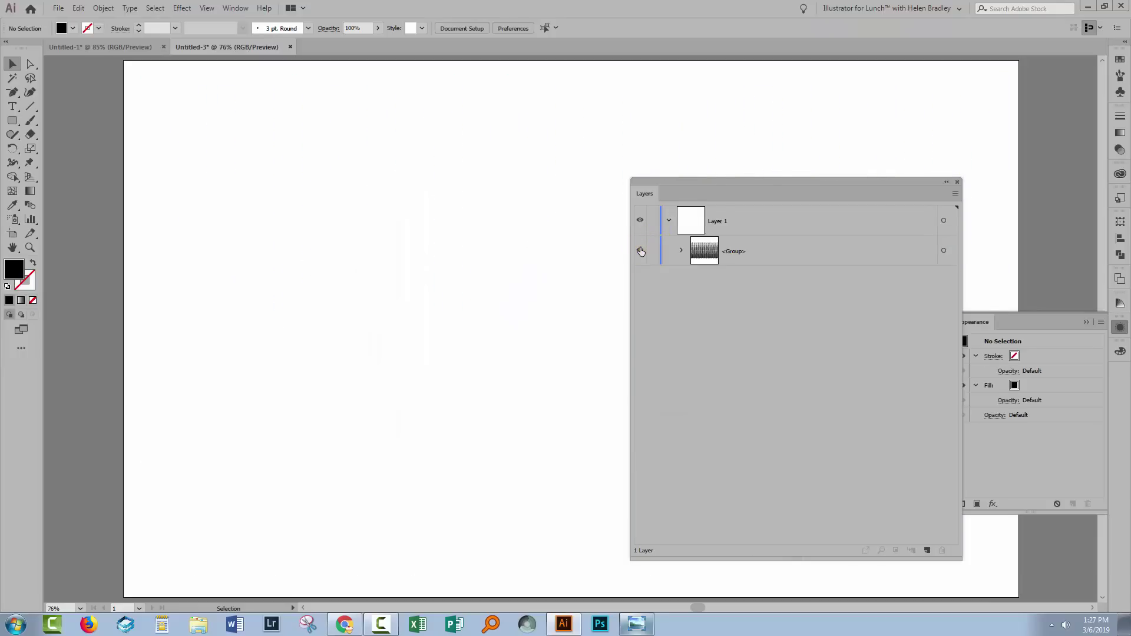
click(639, 250)
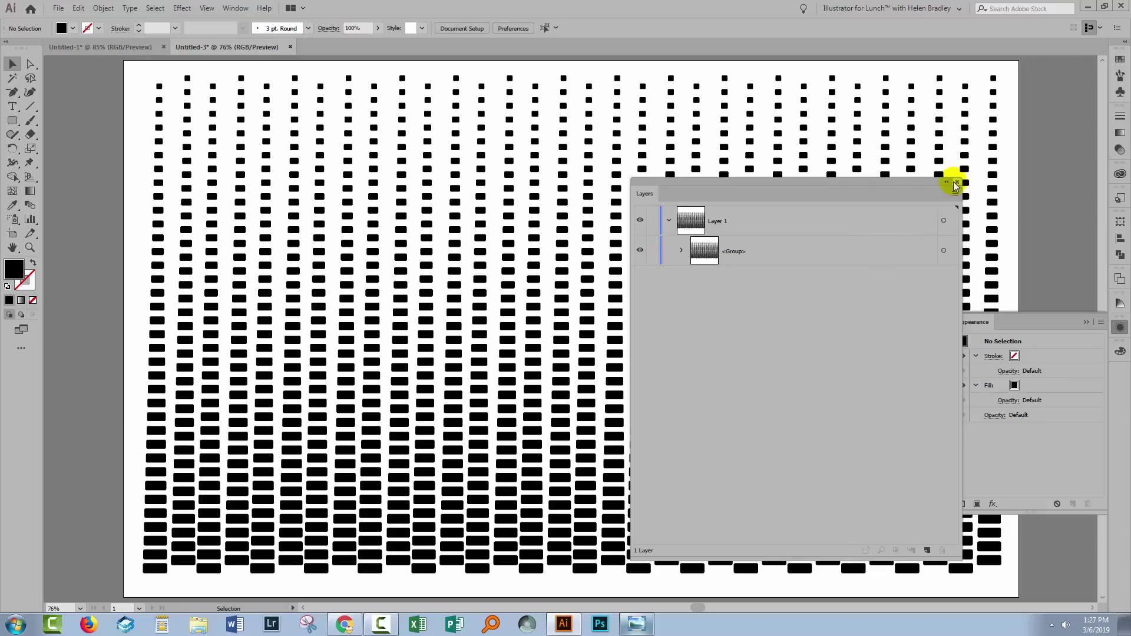
click(956, 183)
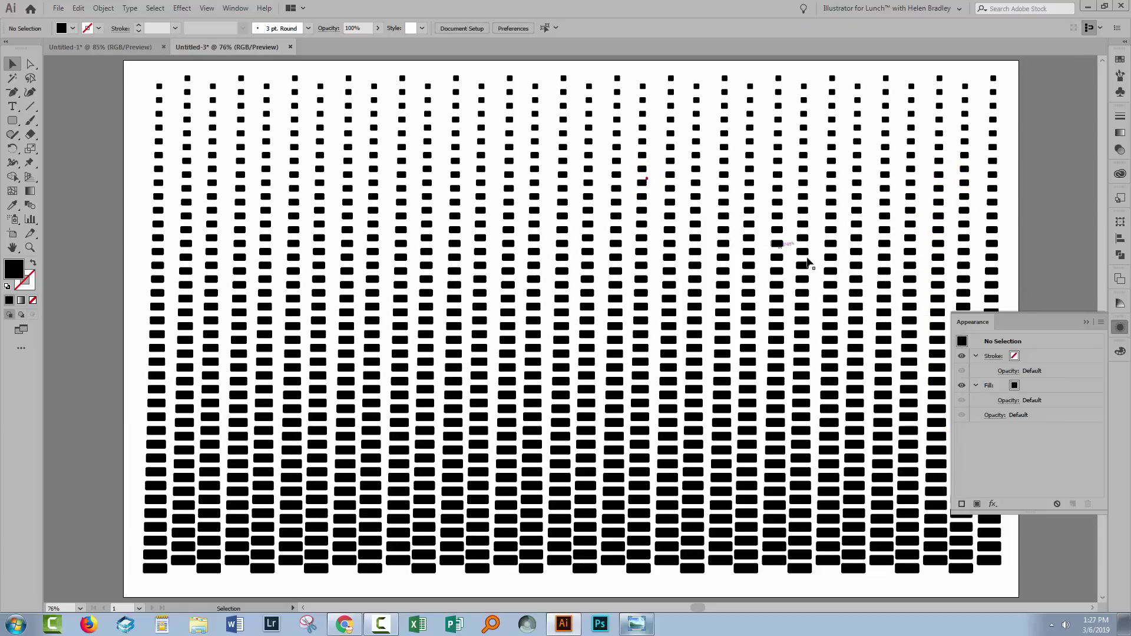
click(1085, 321)
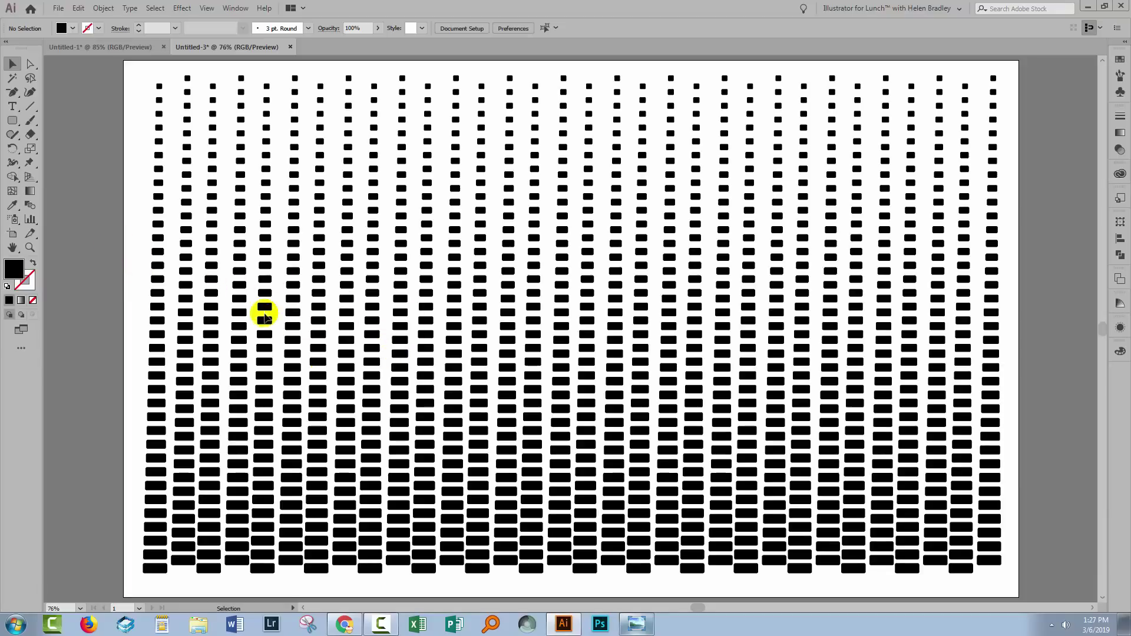
- Create a 2000 × 1200 px rectangle on the artboard with the Rectangle tool
click(13, 122)
click(53, 117)
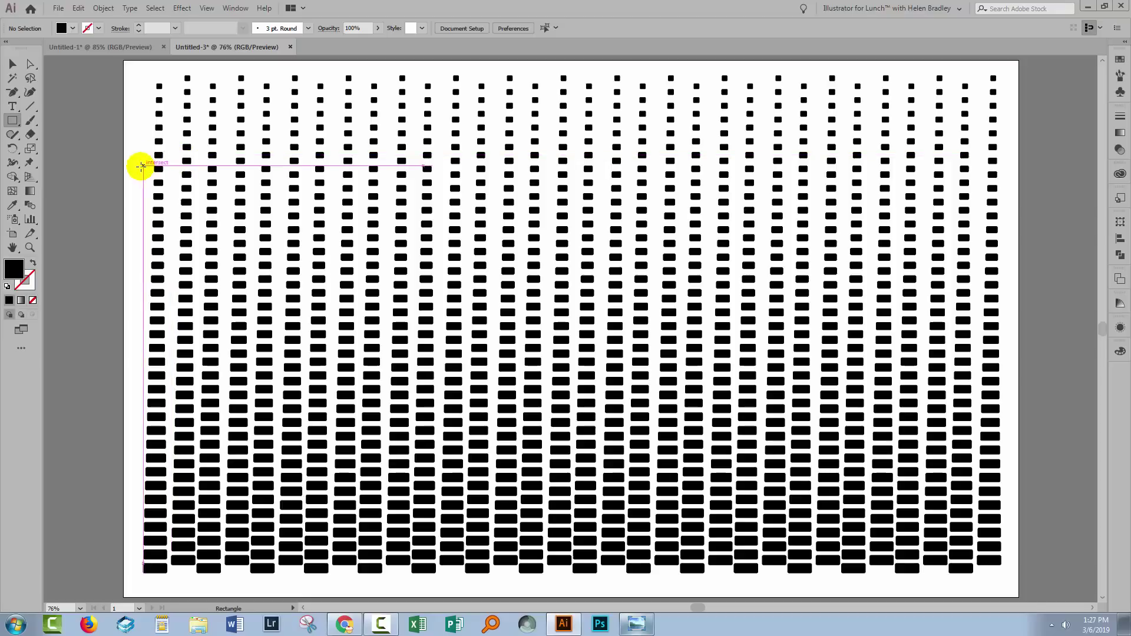
click(142, 167)
text(1920)
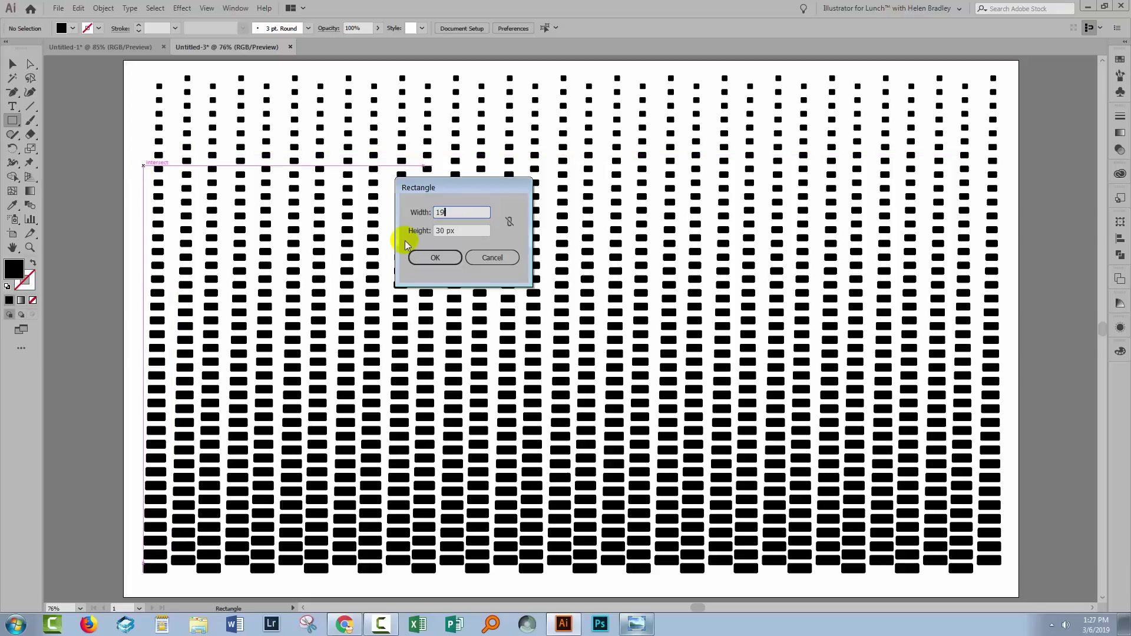
key(BackSpace)
key(BackSpace)
key(BackSpace)
key(BackSpace)
text(2000)
key(Tab)
text(1200)
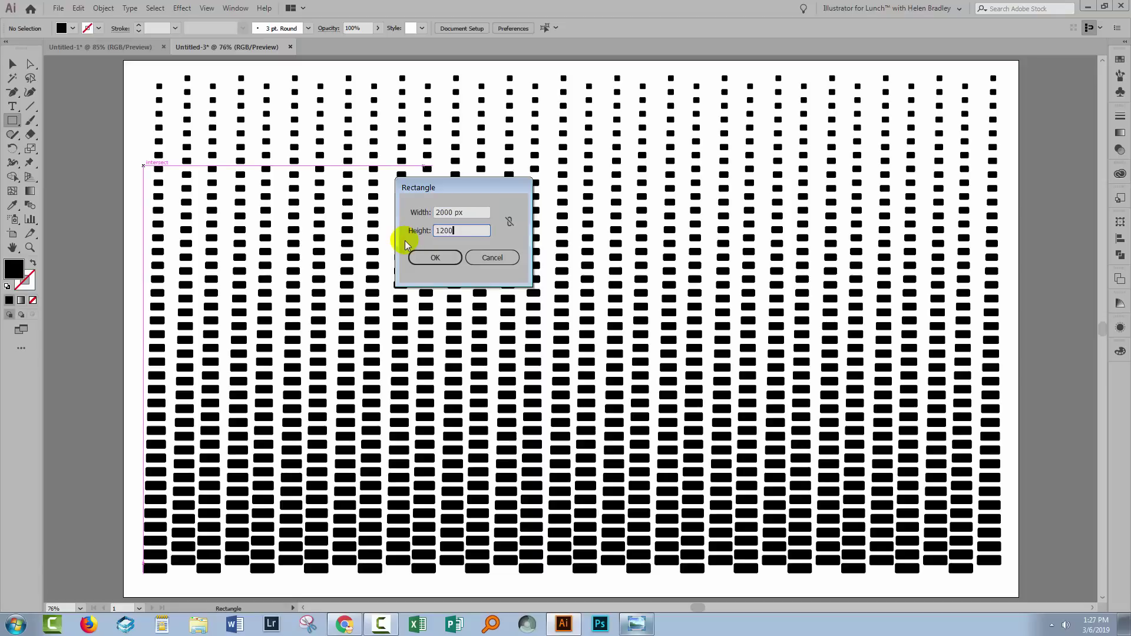
click(440, 257)
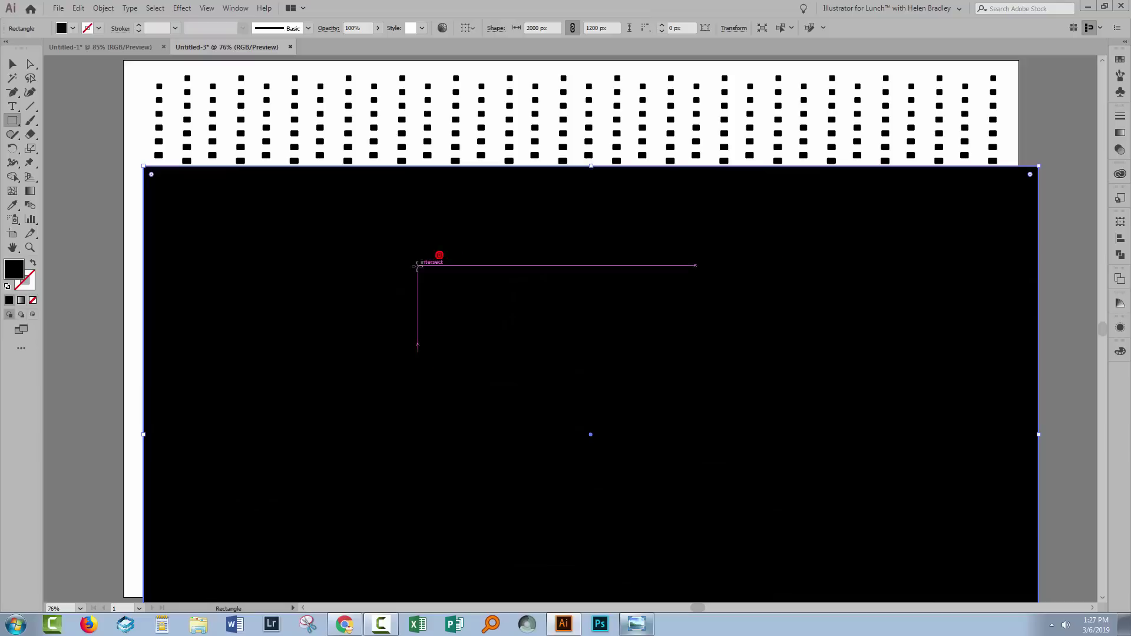
click(13, 63)
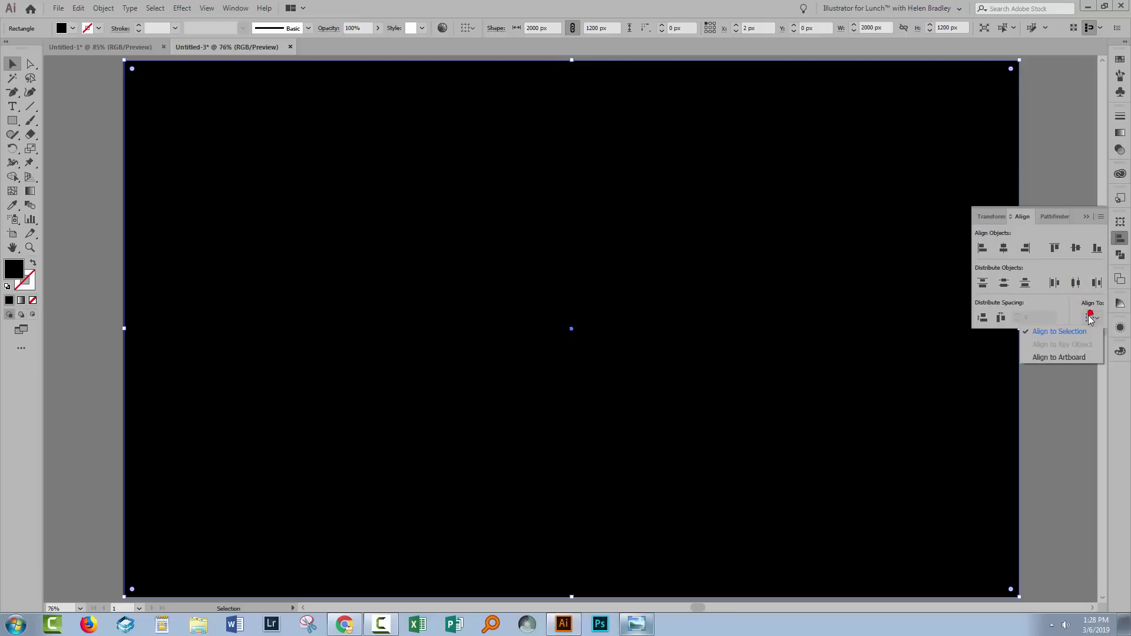
- Centre the rectangle horizontally relative to the artboard using the Align panel
click(1058, 357)
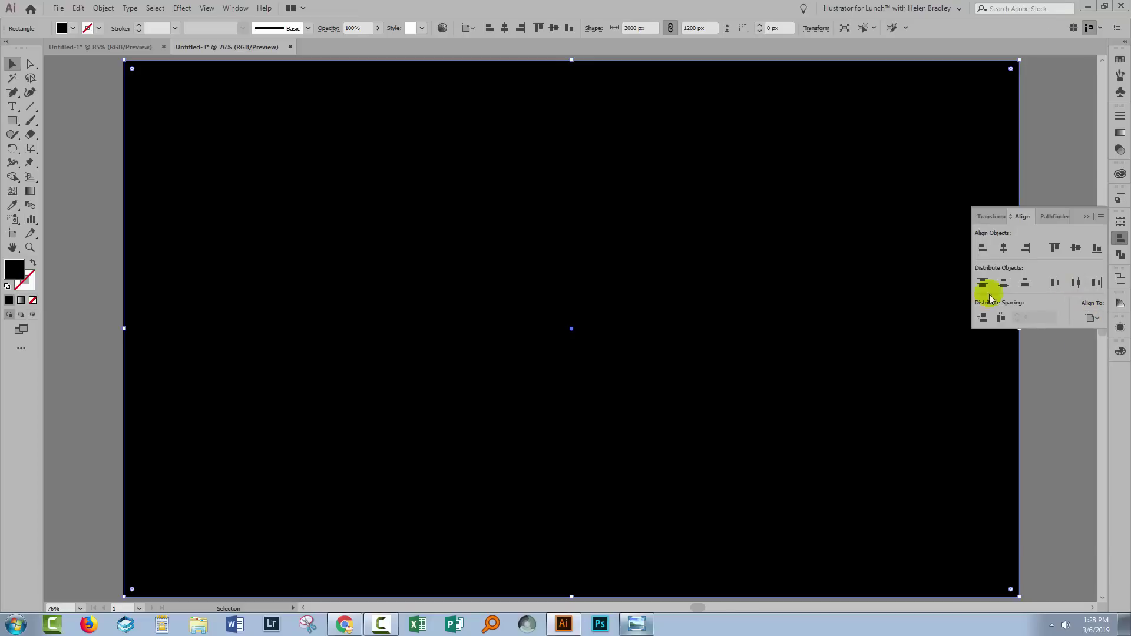
click(1004, 248)
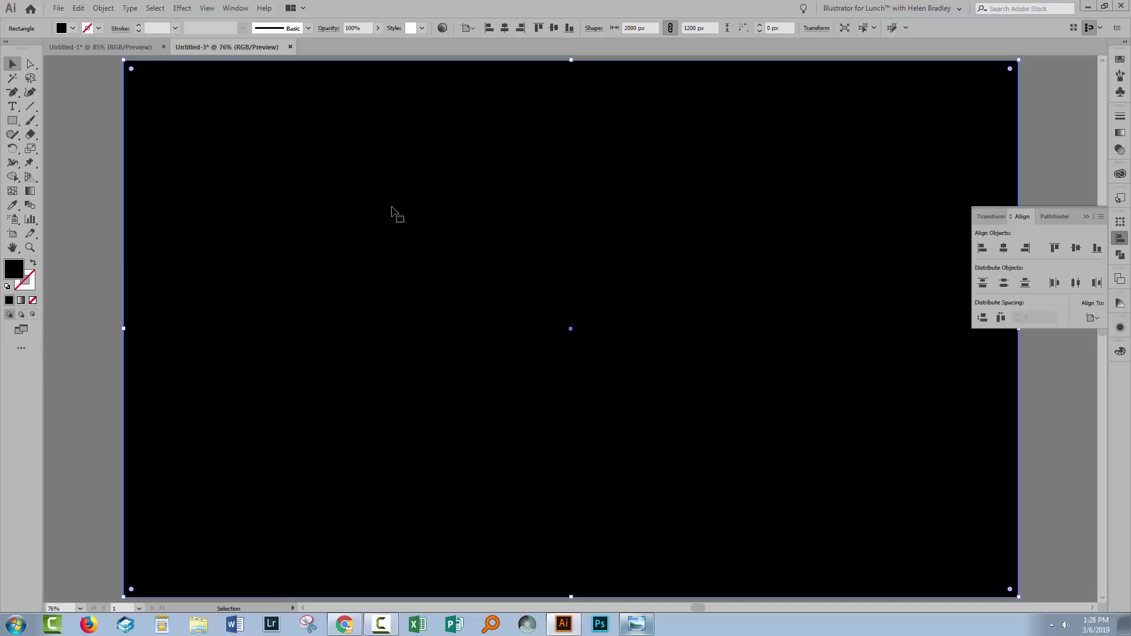
click(1096, 205)
click(1086, 217)
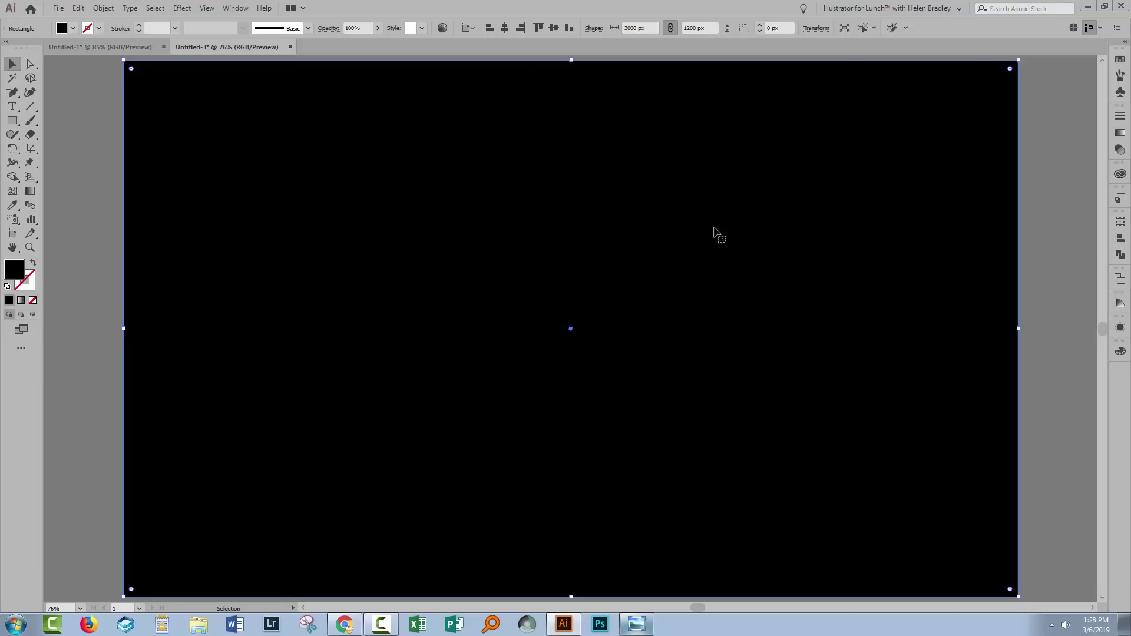
- Fill the rectangle with the cyan swatch from the Swatches panel
click(1120, 59)
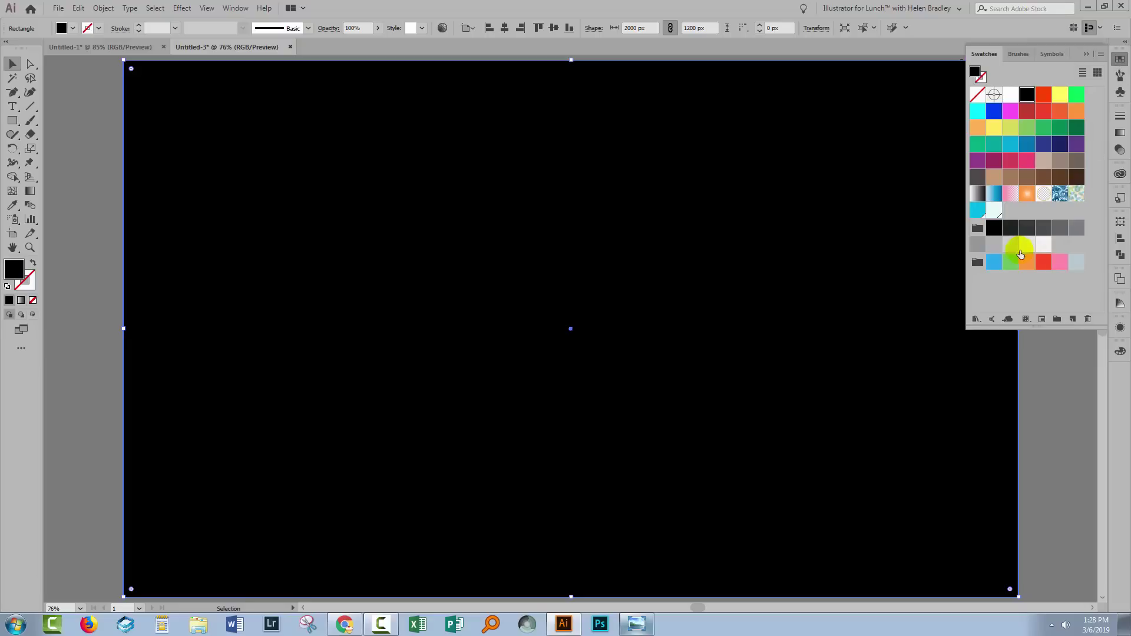
click(978, 212)
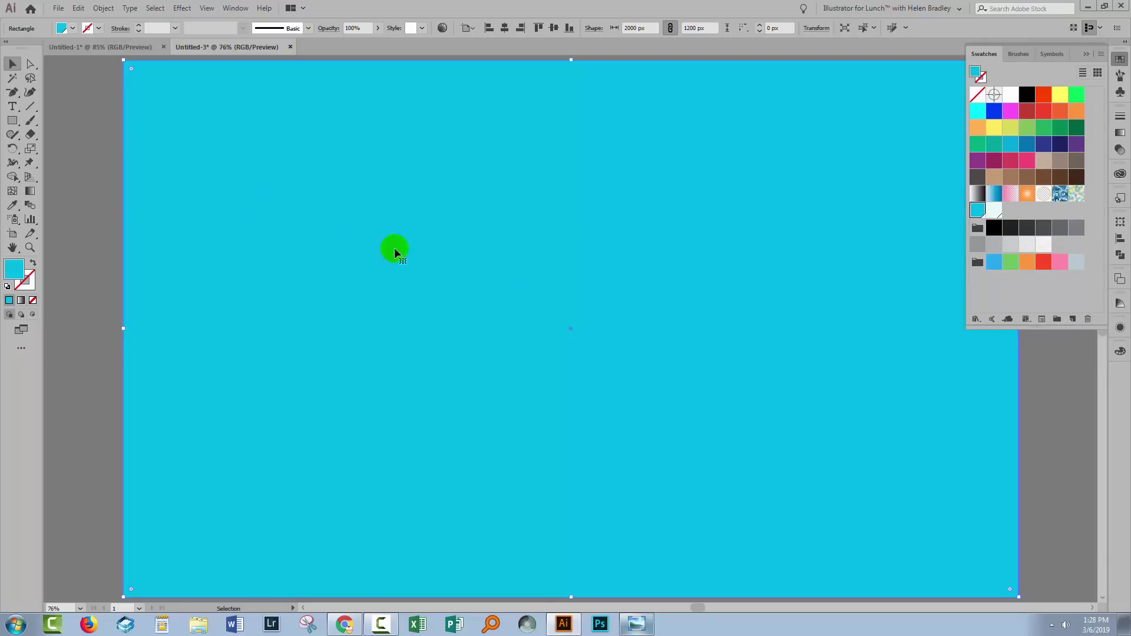
click(1087, 54)
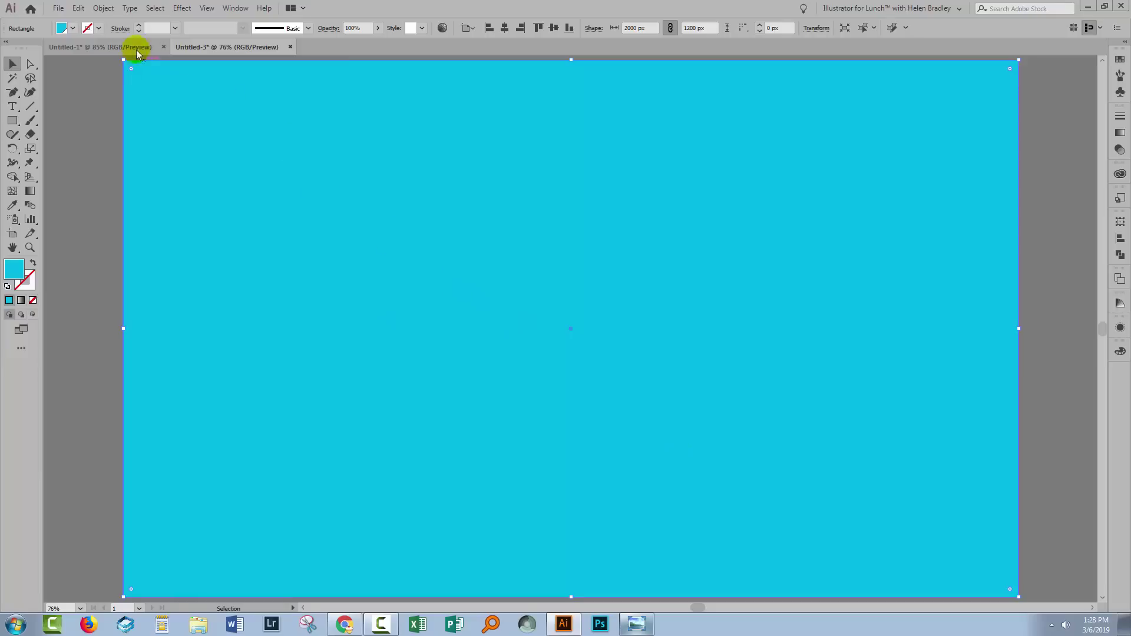
- Send the cyan rectangle to the back, behind the dash pattern
click(98, 8)
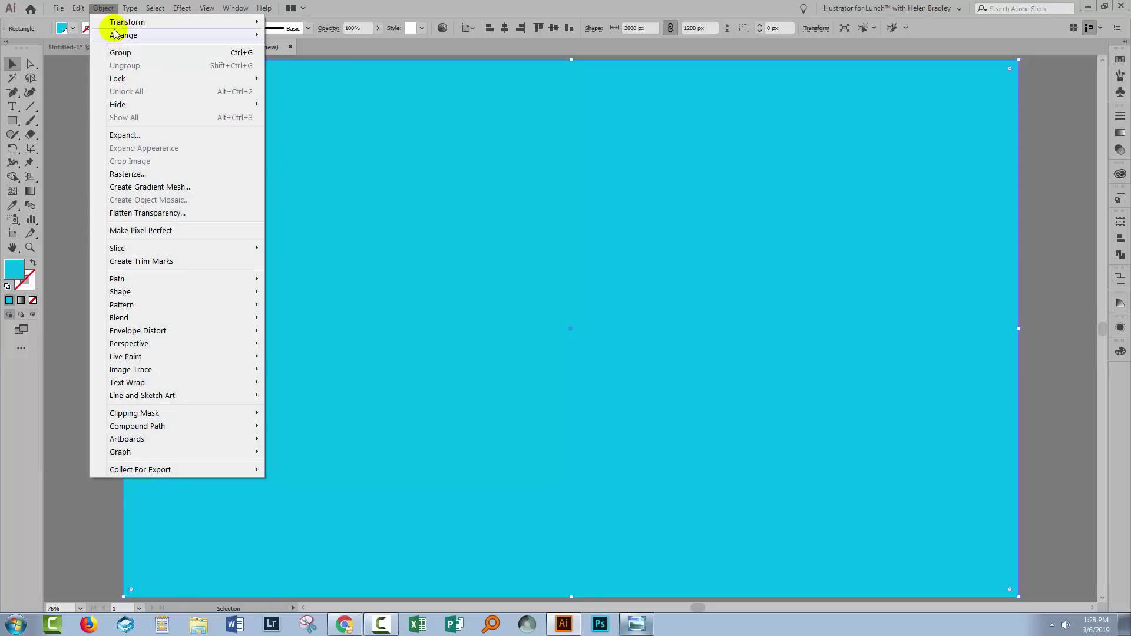
mouse_move(121, 35)
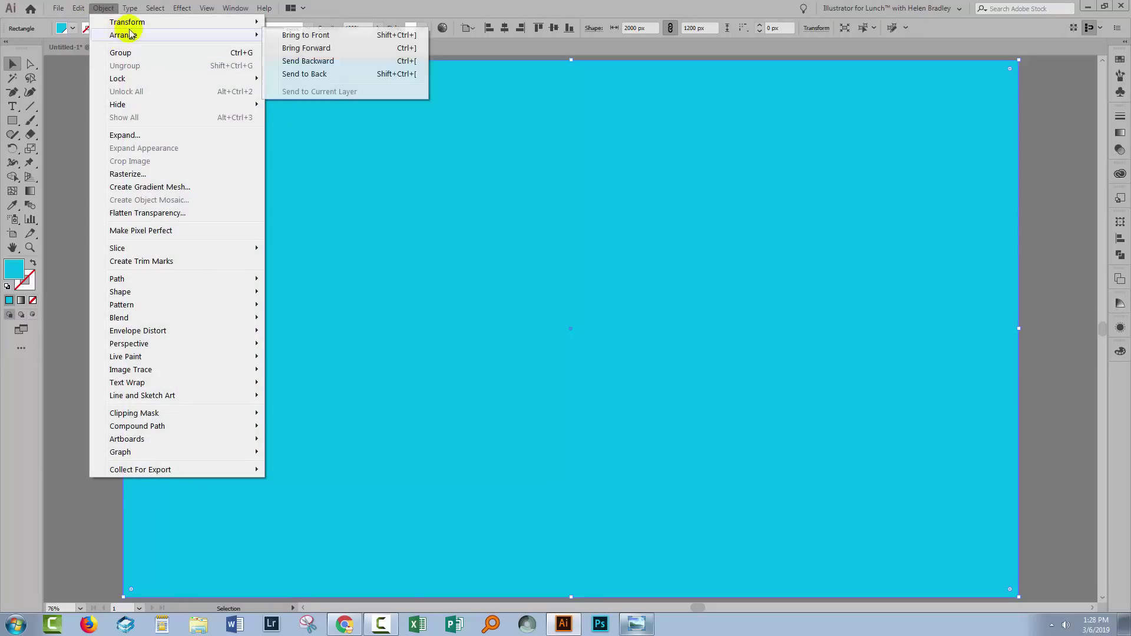
click(304, 73)
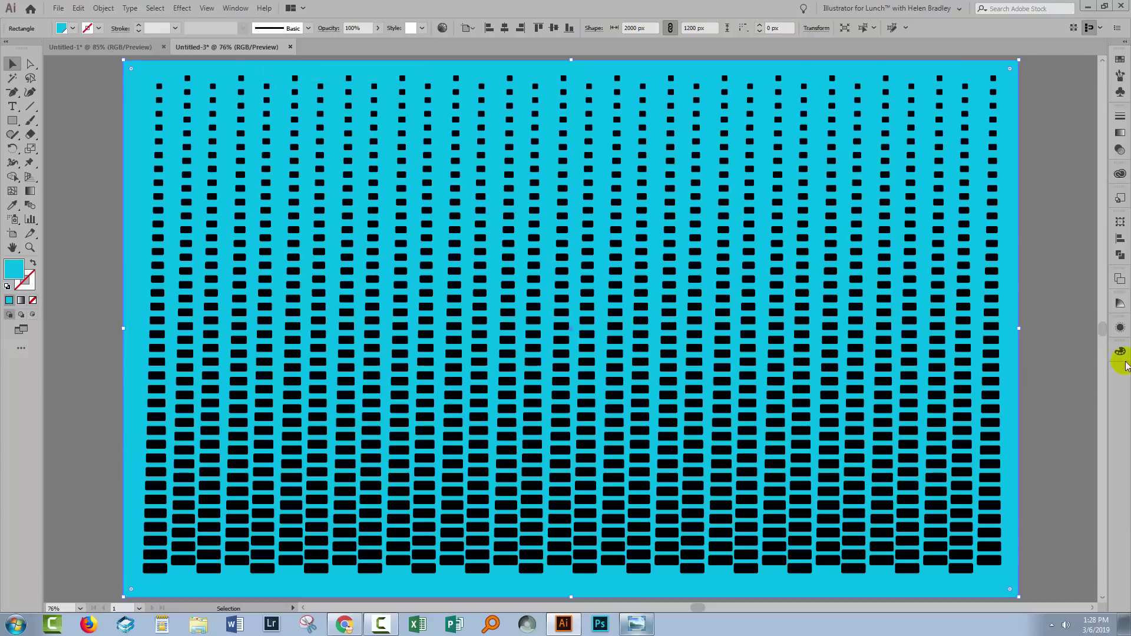
- Move the Layers panel off the artwork and lock the cyan background rectangle
click(1119, 301)
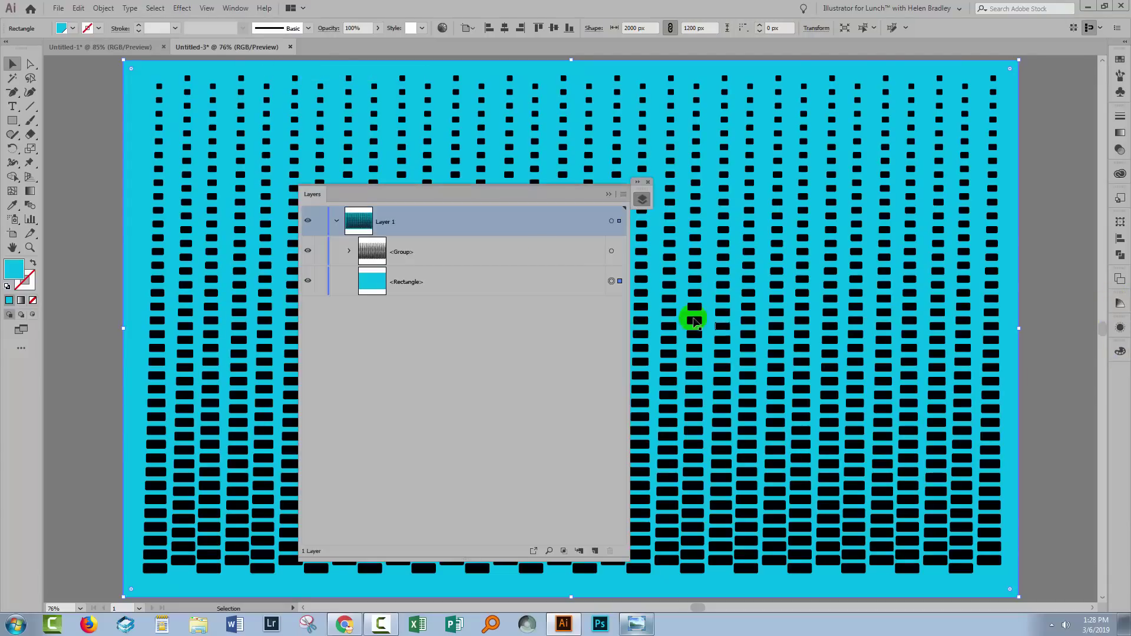
drag(394, 189, 895, 147)
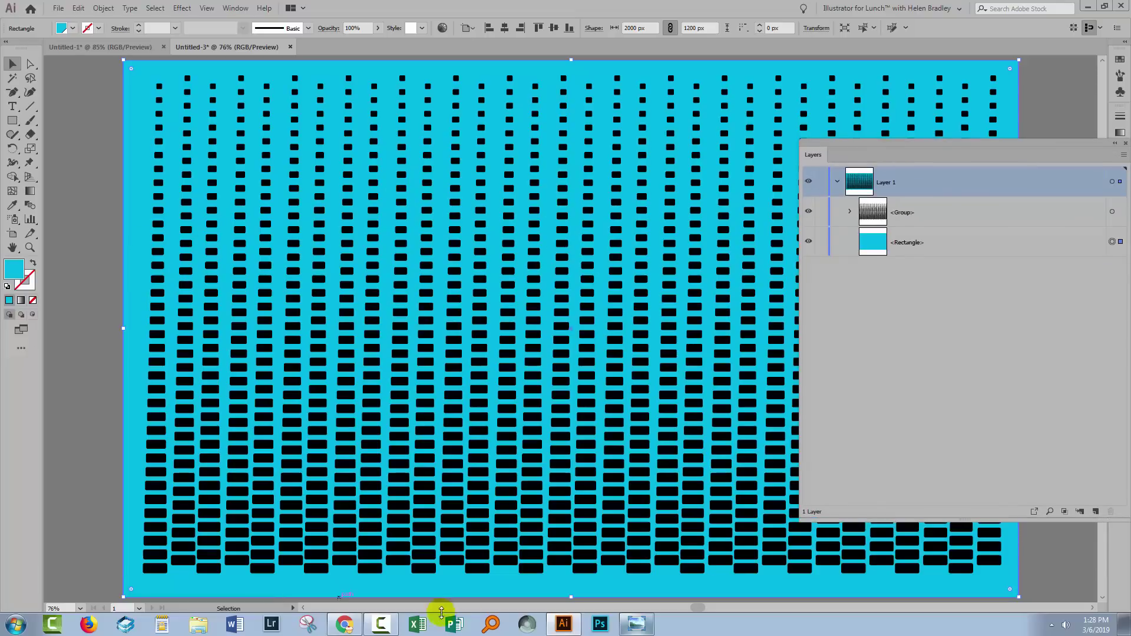
click(822, 245)
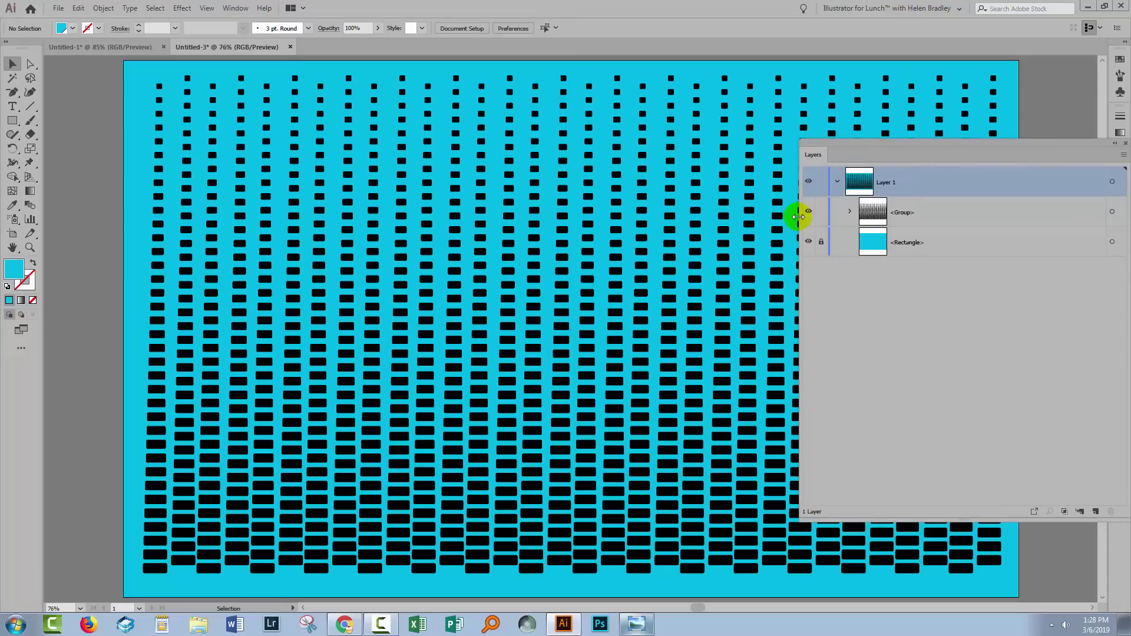
- Narrow the Layers panel, collapse it to an icon, and select the whole blend grid
drag(797, 216, 902, 218)
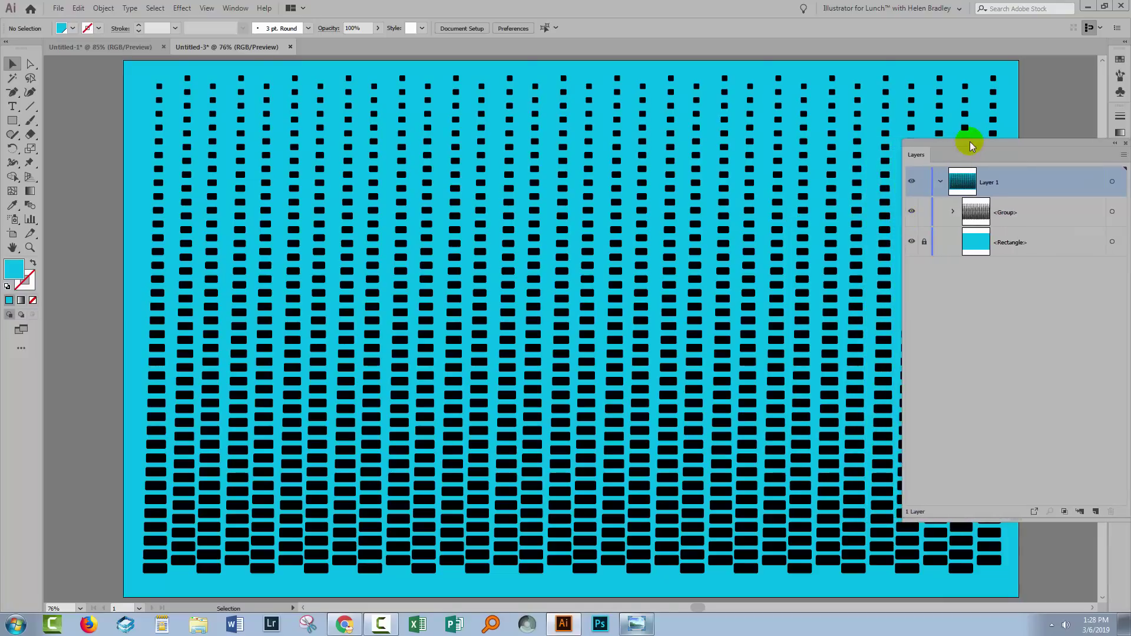
drag(969, 142, 946, 189)
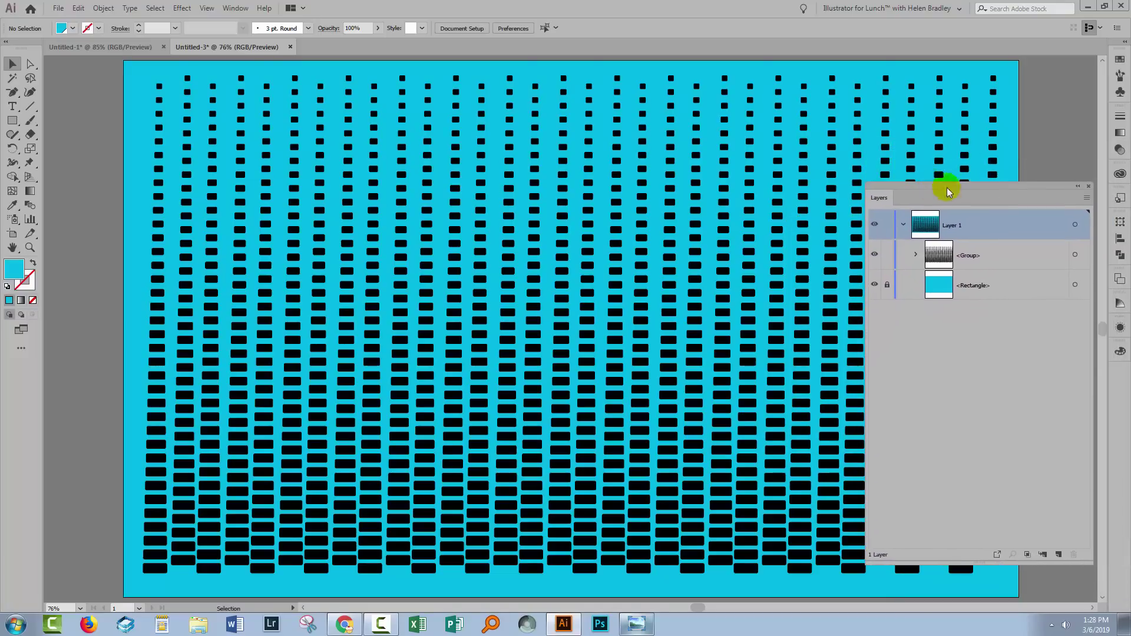
click(1077, 188)
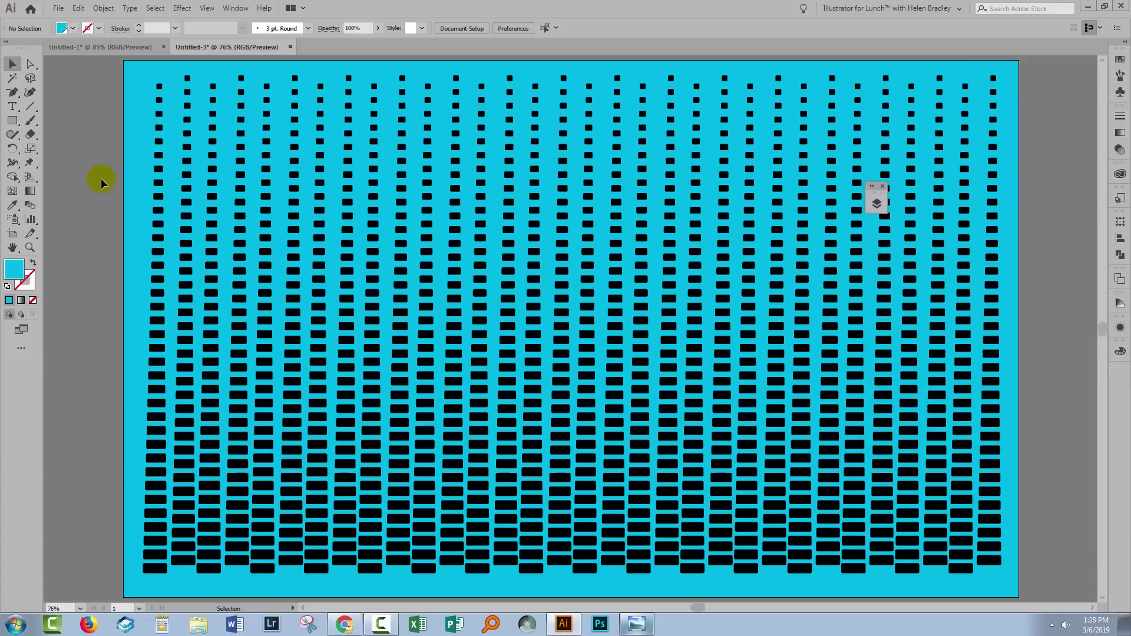
key(ctrl+a)
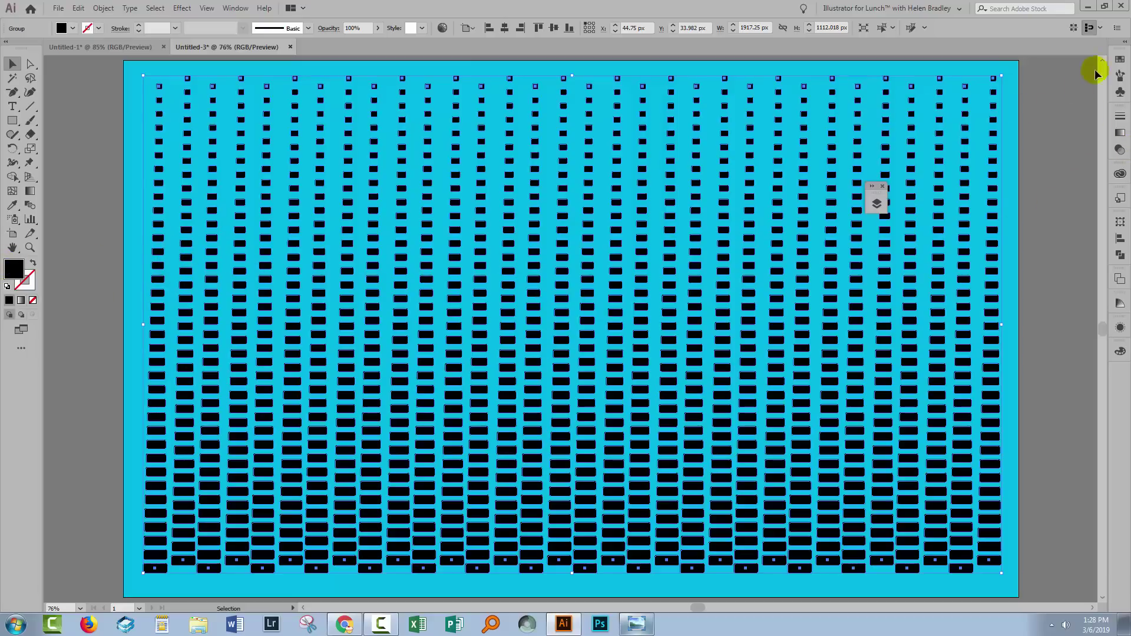
- Fill the blend grid with the very light cyan swatch, then reselect the entire grid
click(1117, 60)
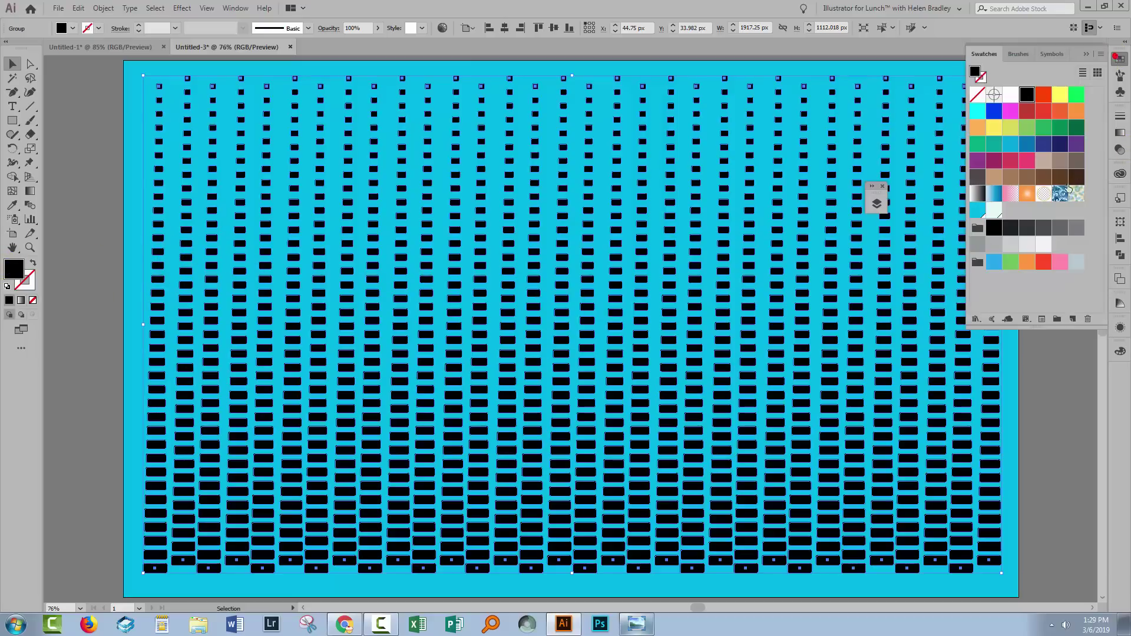
click(995, 210)
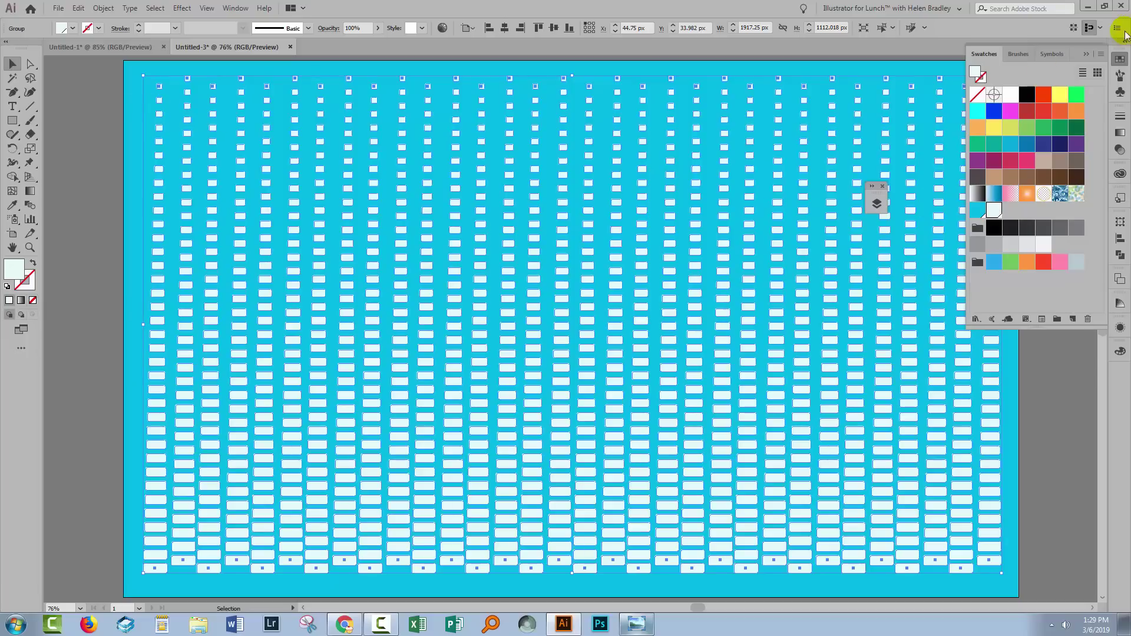
click(1086, 54)
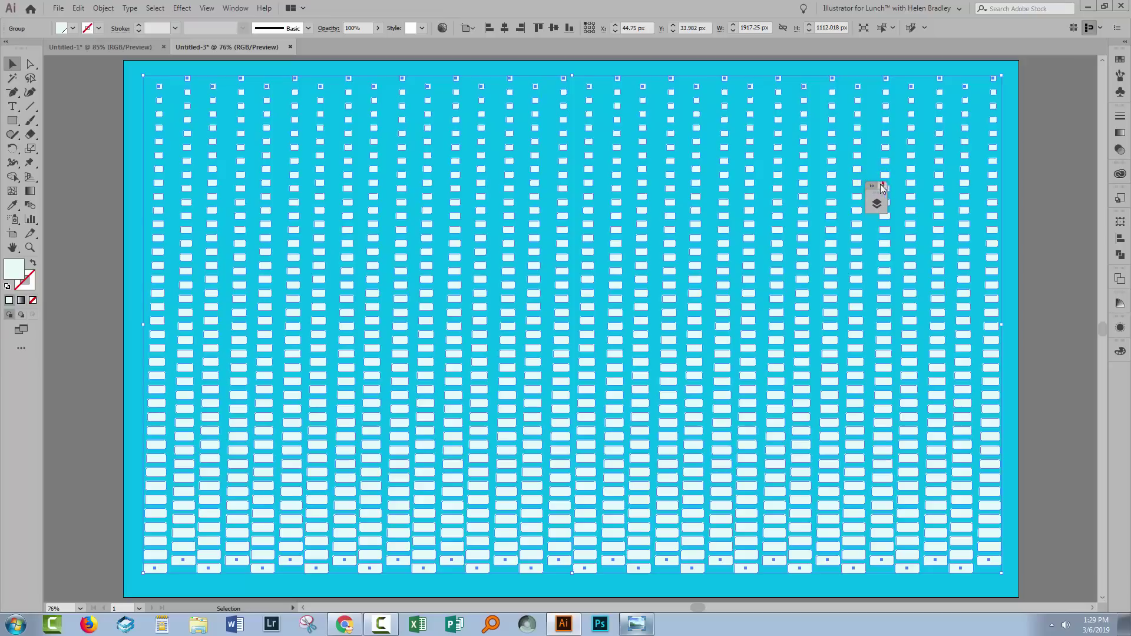
click(86, 506)
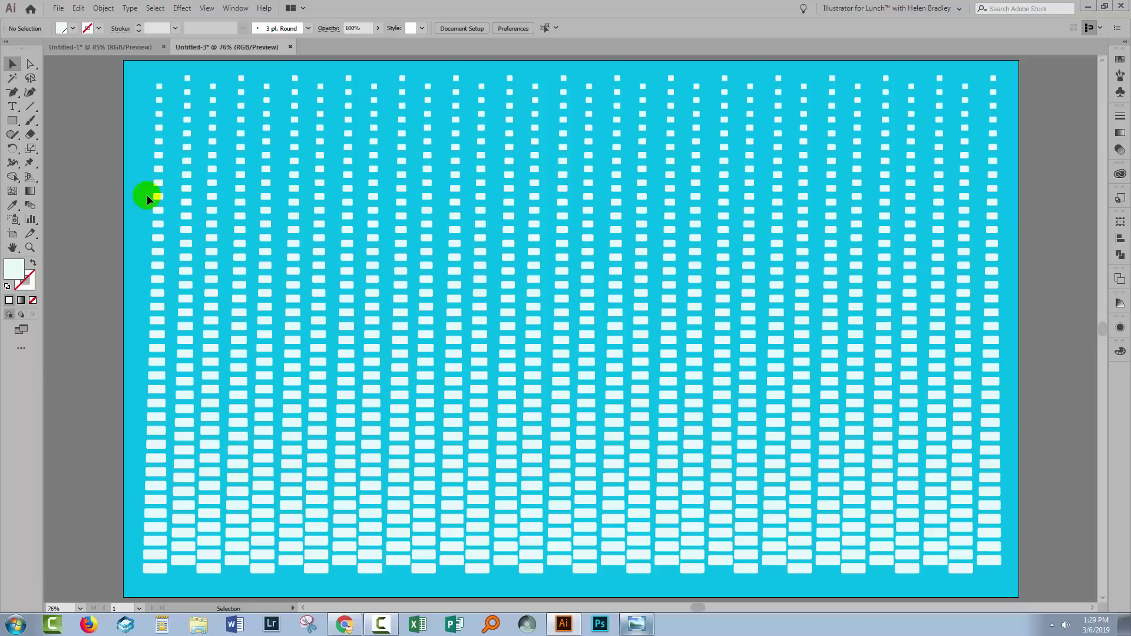
drag(152, 101, 1016, 581)
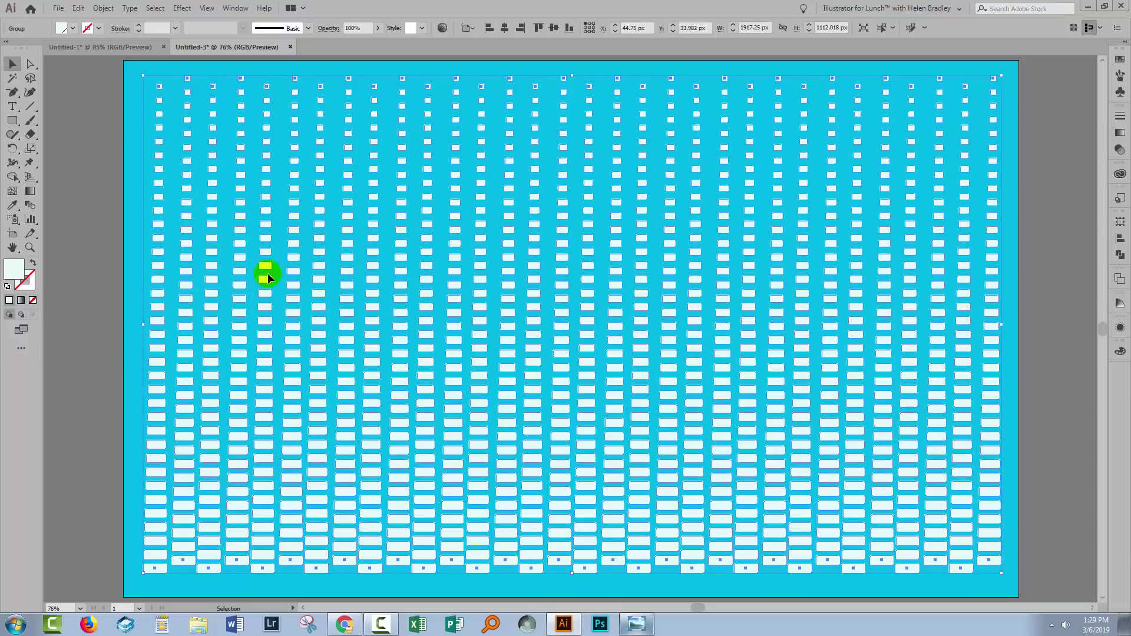
click(103, 8)
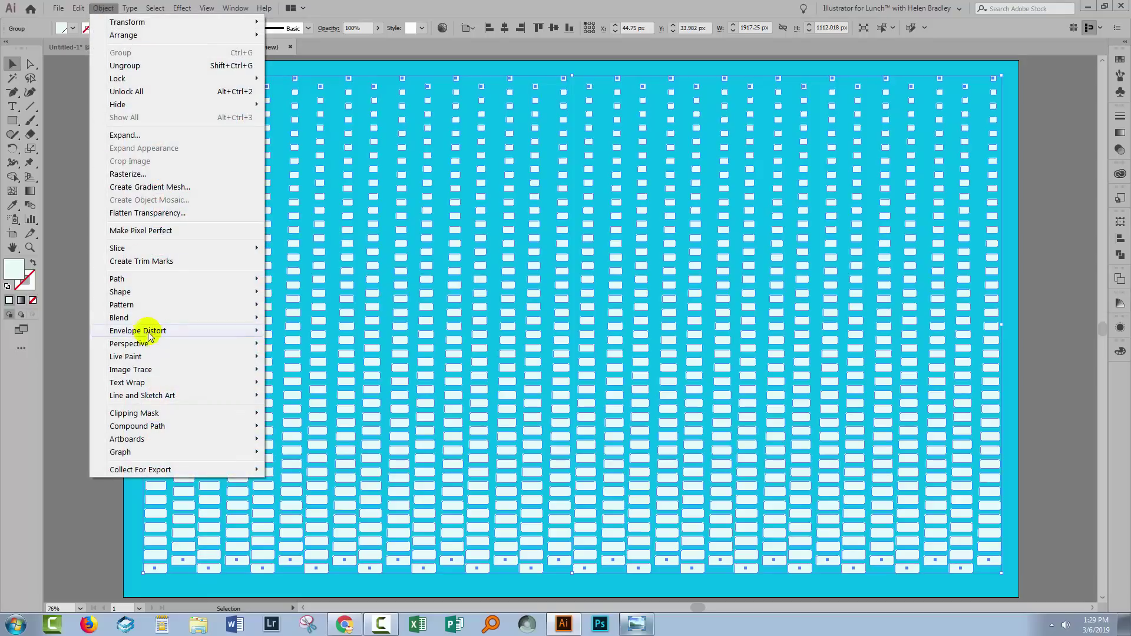
mouse_move(150, 333)
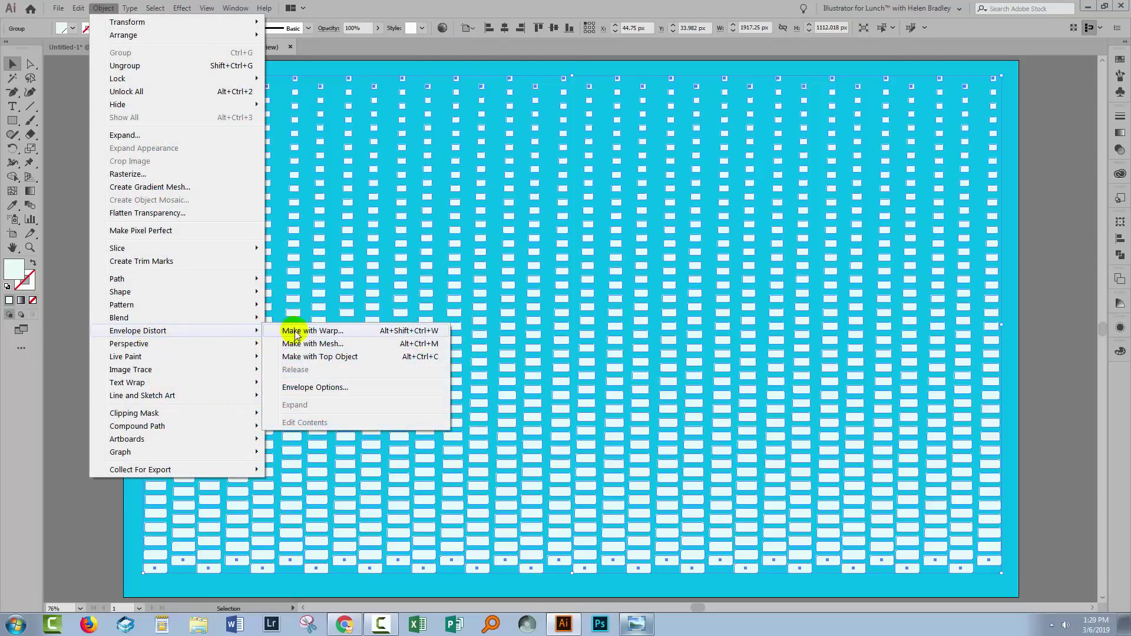
click(294, 332)
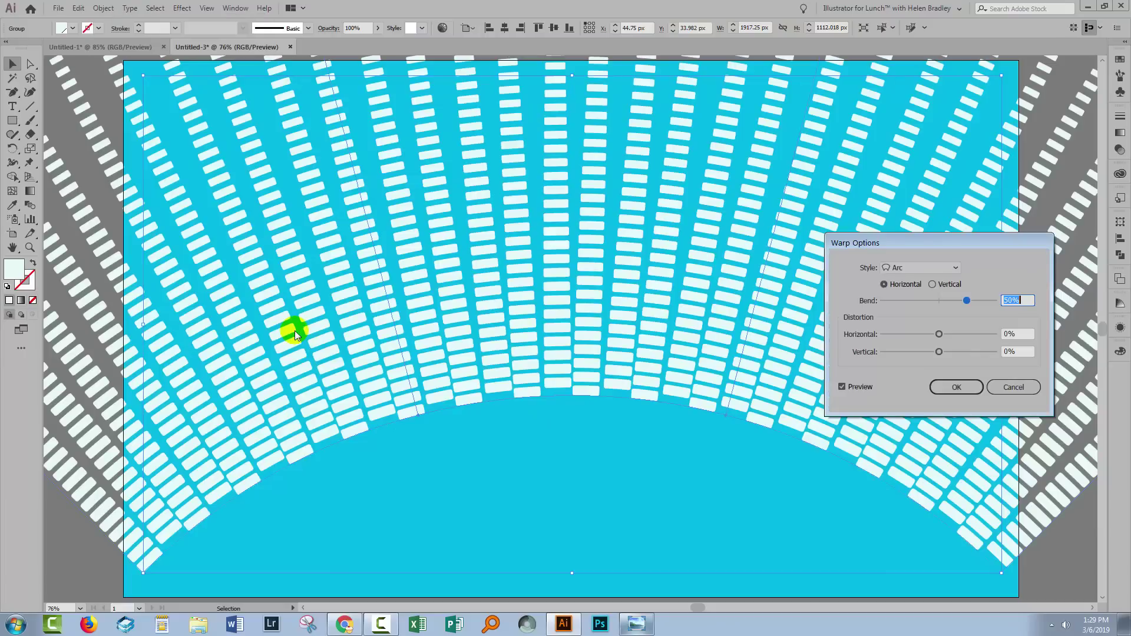
click(898, 267)
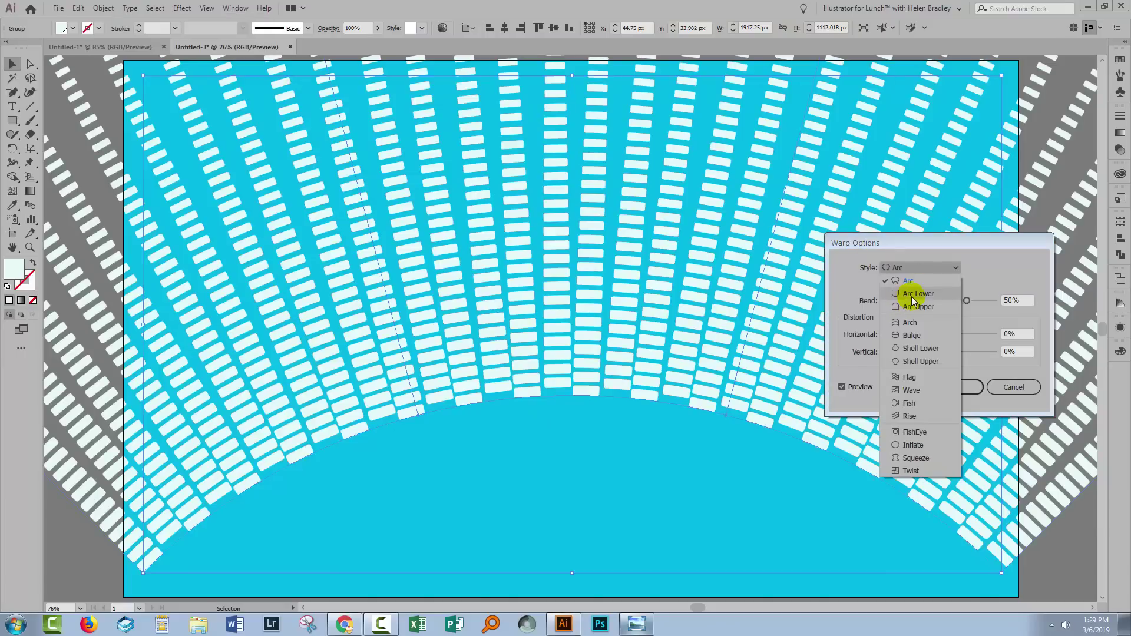
click(912, 294)
click(929, 269)
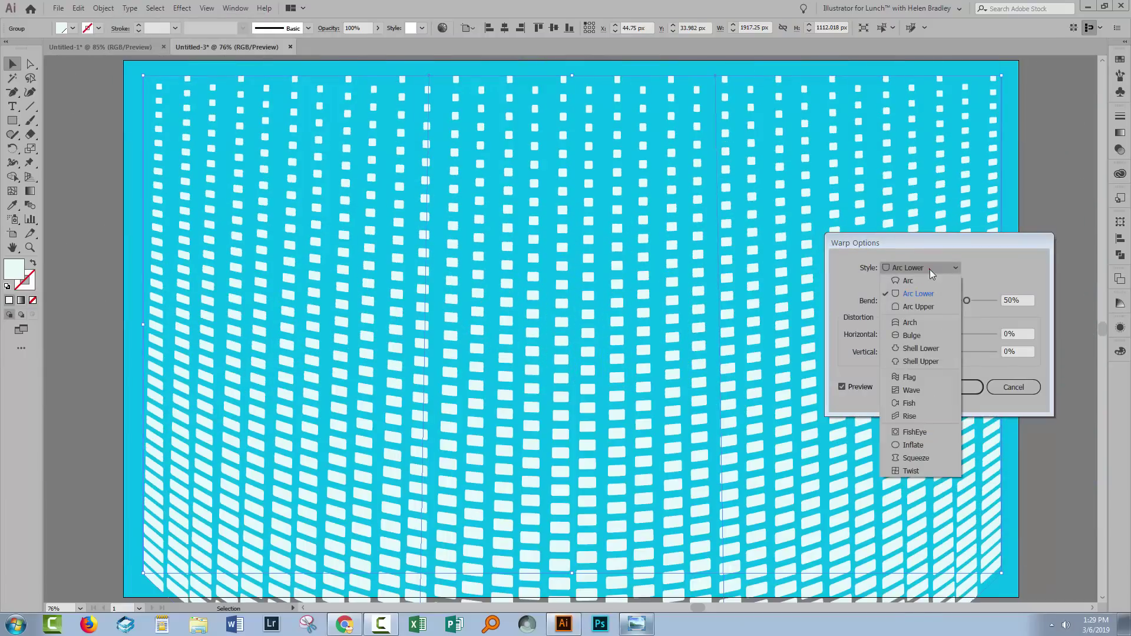
click(917, 305)
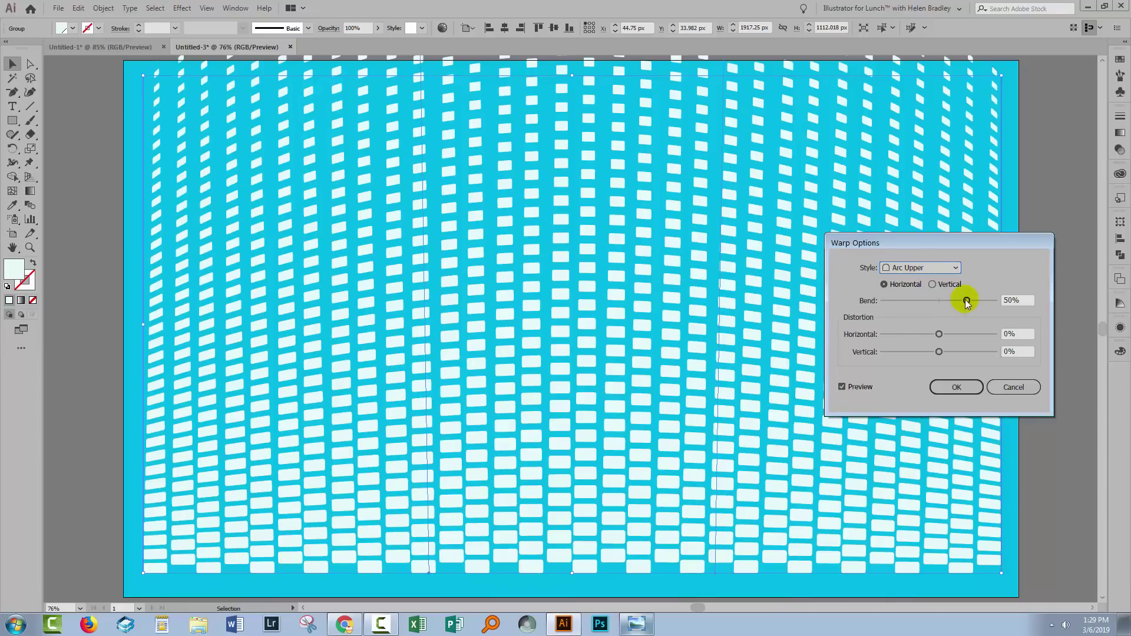
drag(966, 301, 940, 334)
click(939, 334)
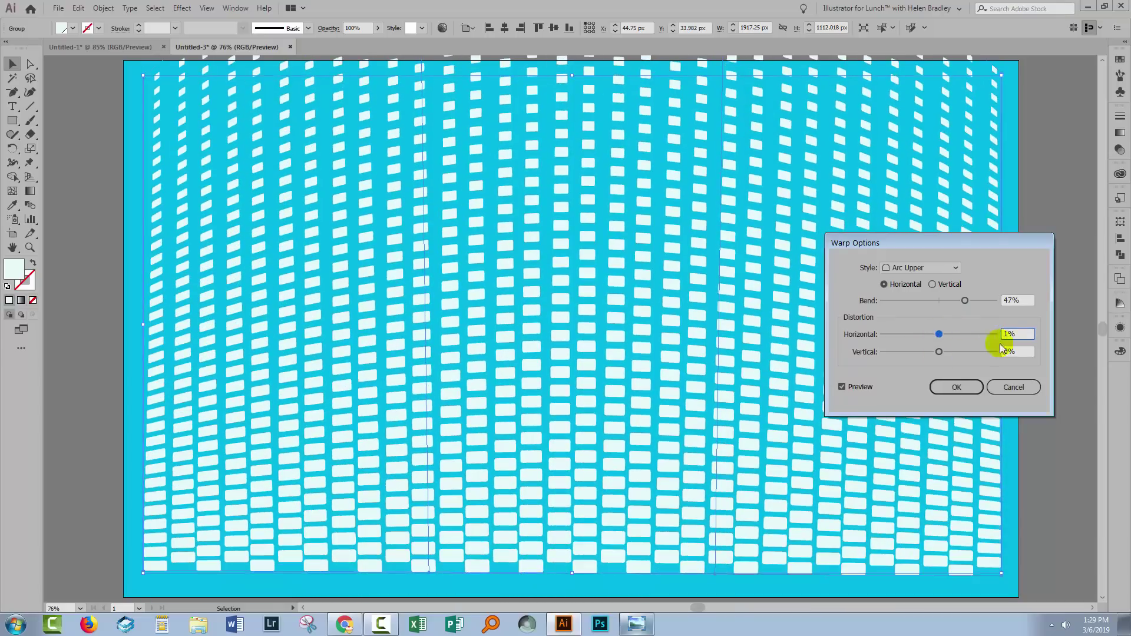
click(1021, 334)
text(0)
key(Tab)
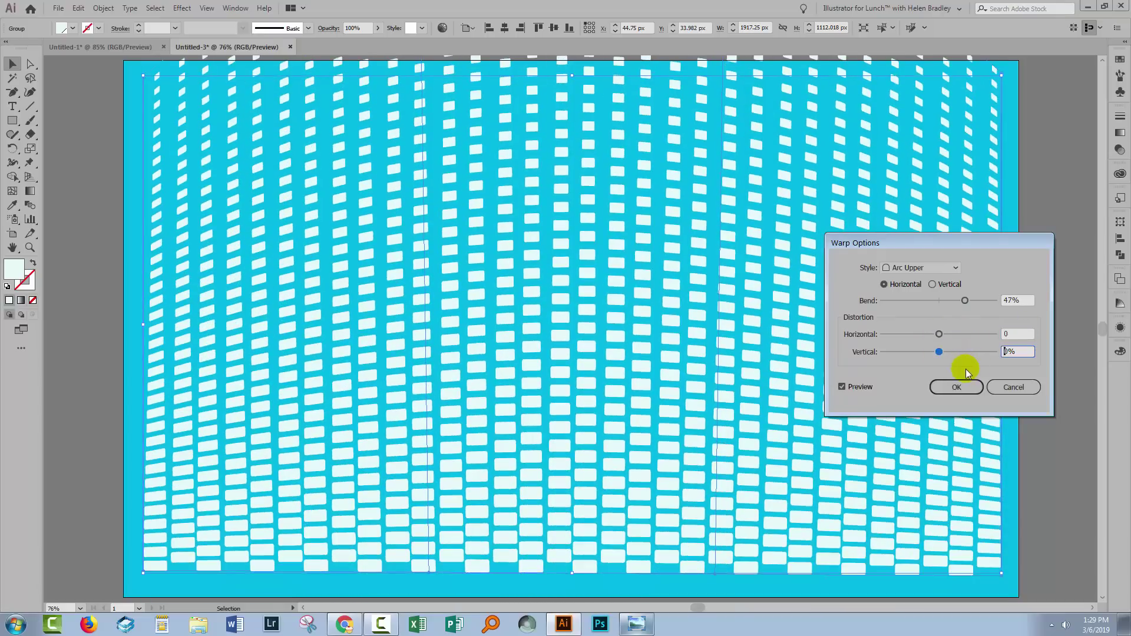
click(919, 268)
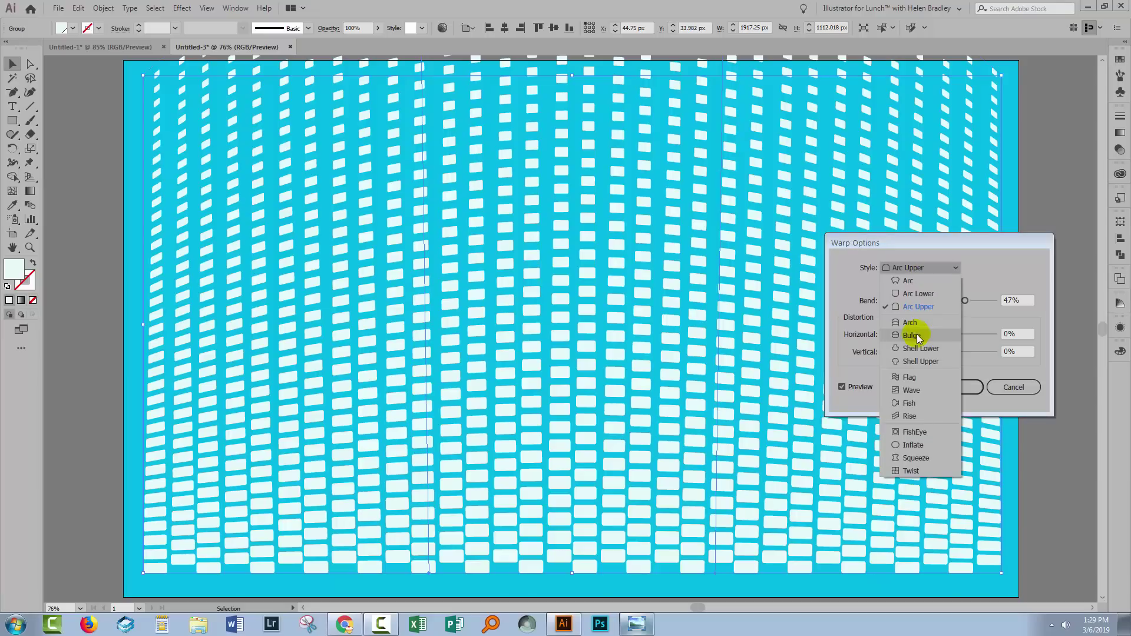
click(917, 336)
click(910, 270)
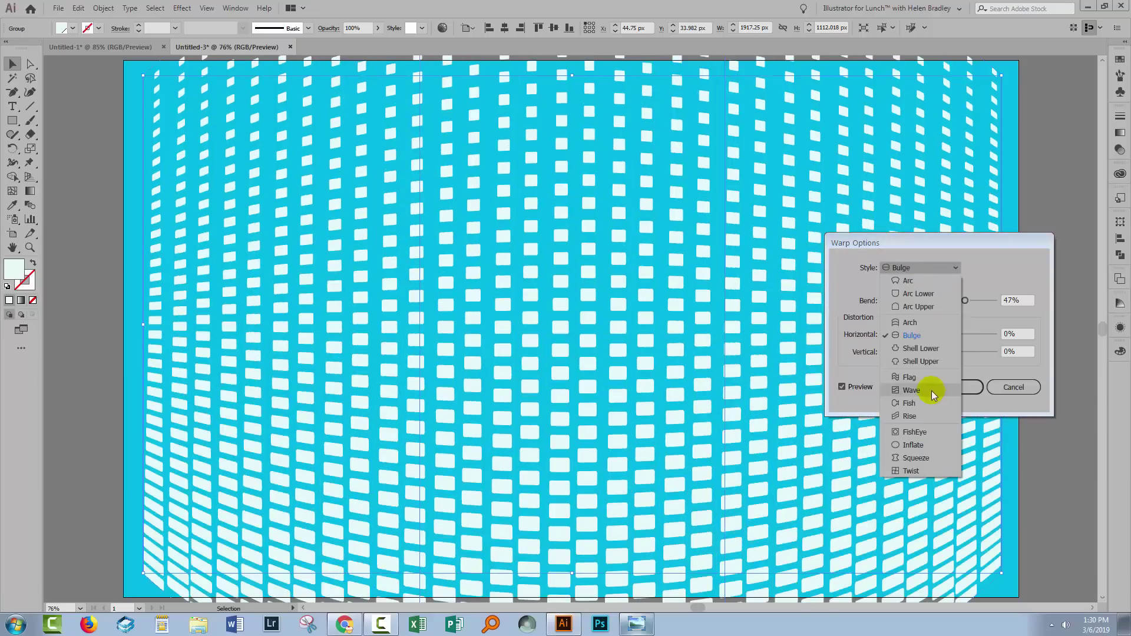
click(929, 390)
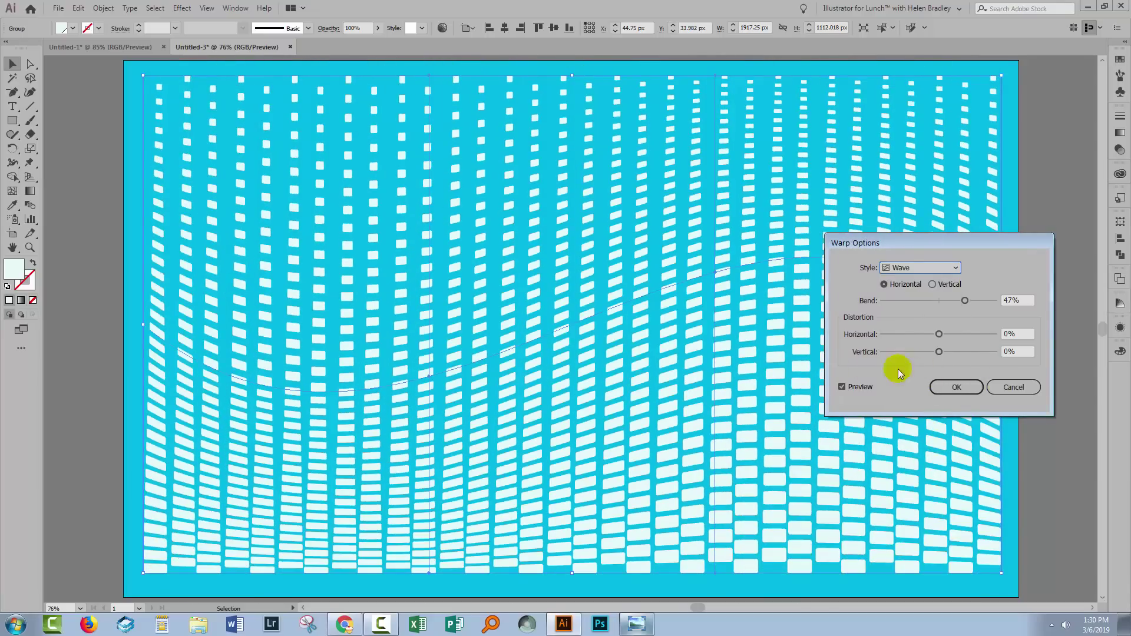
click(921, 271)
click(920, 411)
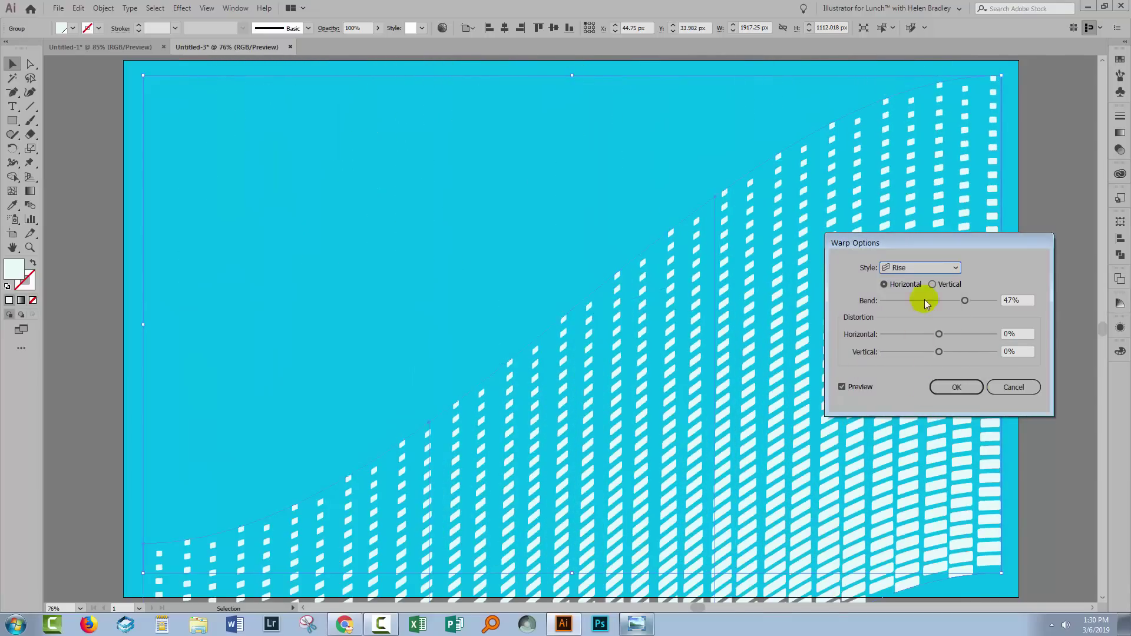
click(921, 268)
click(912, 429)
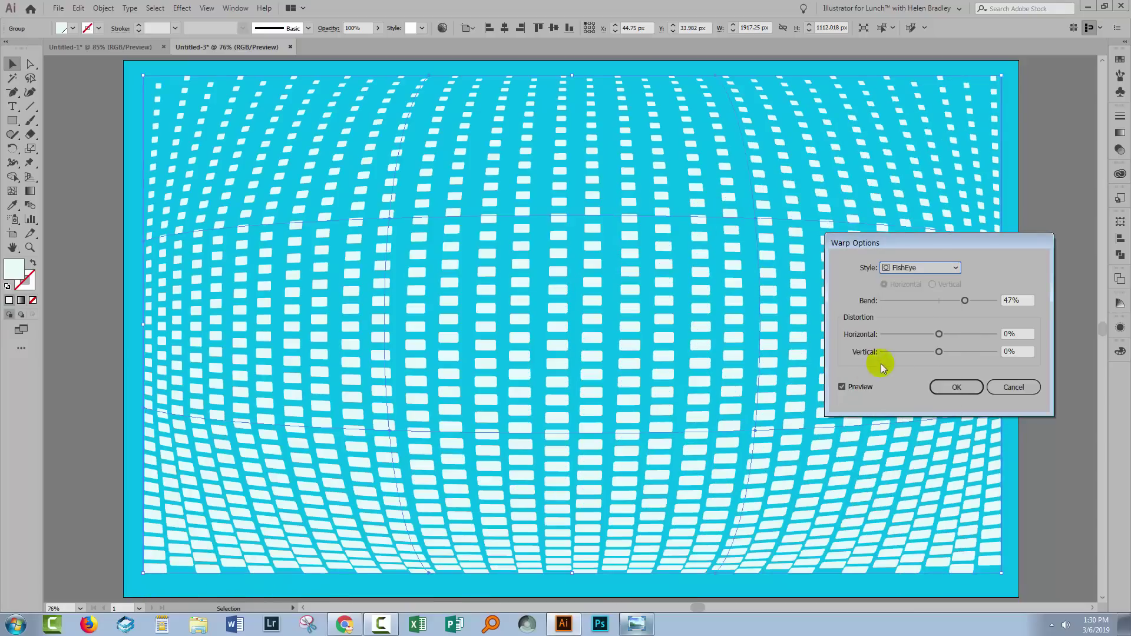
mouse_move(939, 336)
mouse_down()
mouse_move(916, 330)
mouse_move(942, 335)
mouse_up()
click(1014, 387)
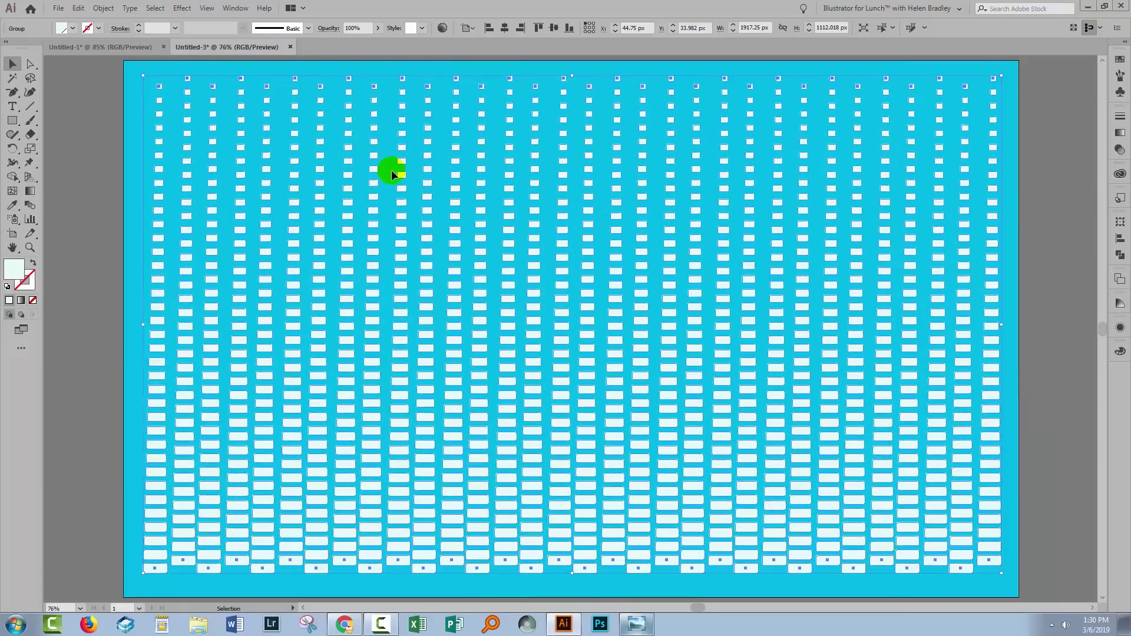
- Apply Envelope Distort > Make with Mesh to the grid with 2 rows and 4 columns
click(98, 8)
mouse_move(247, 331)
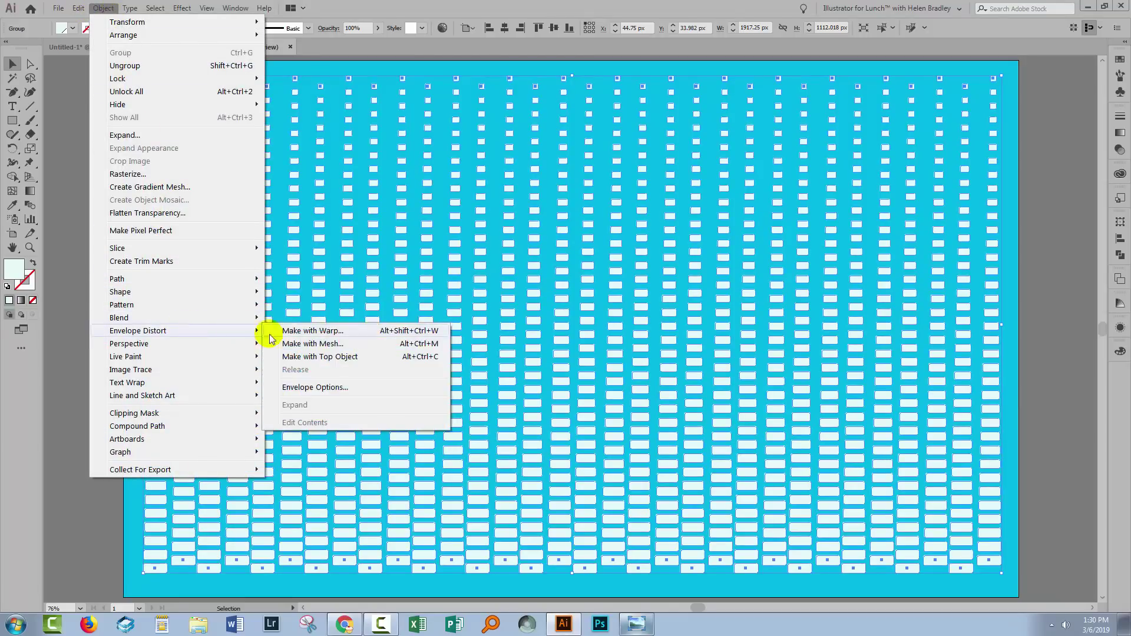
click(318, 344)
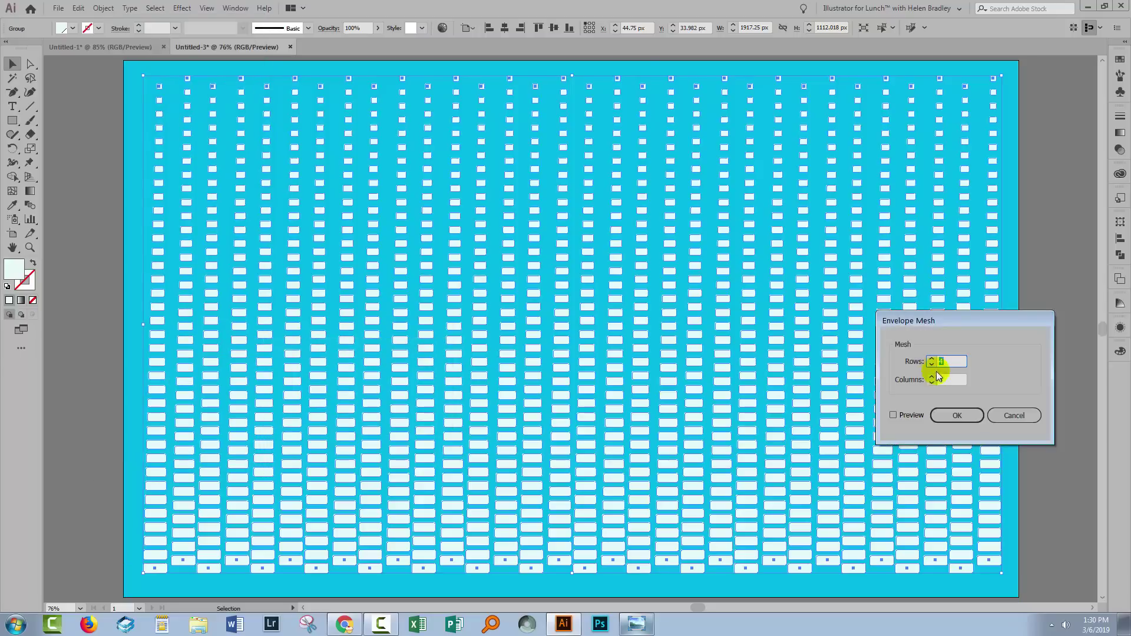
drag(950, 322, 732, 370)
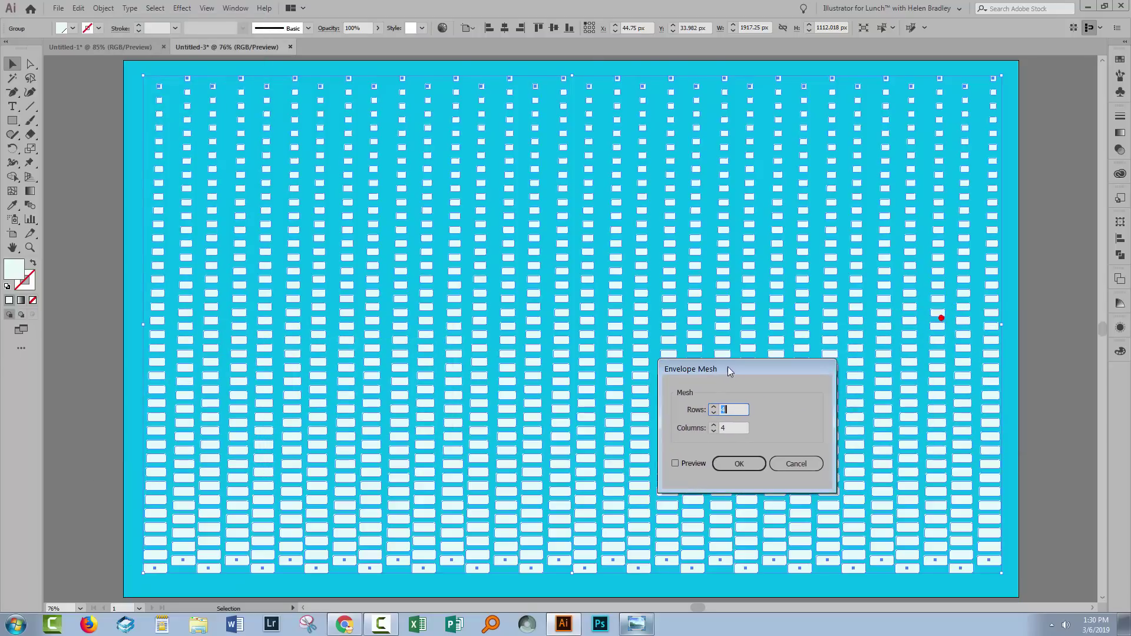
click(674, 464)
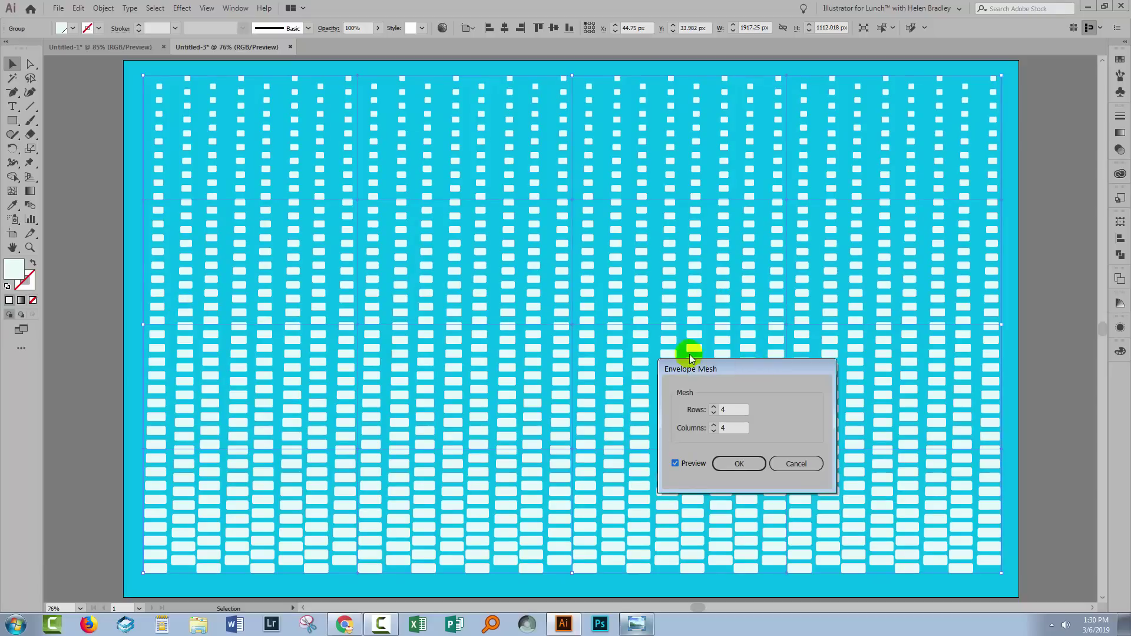
click(714, 415)
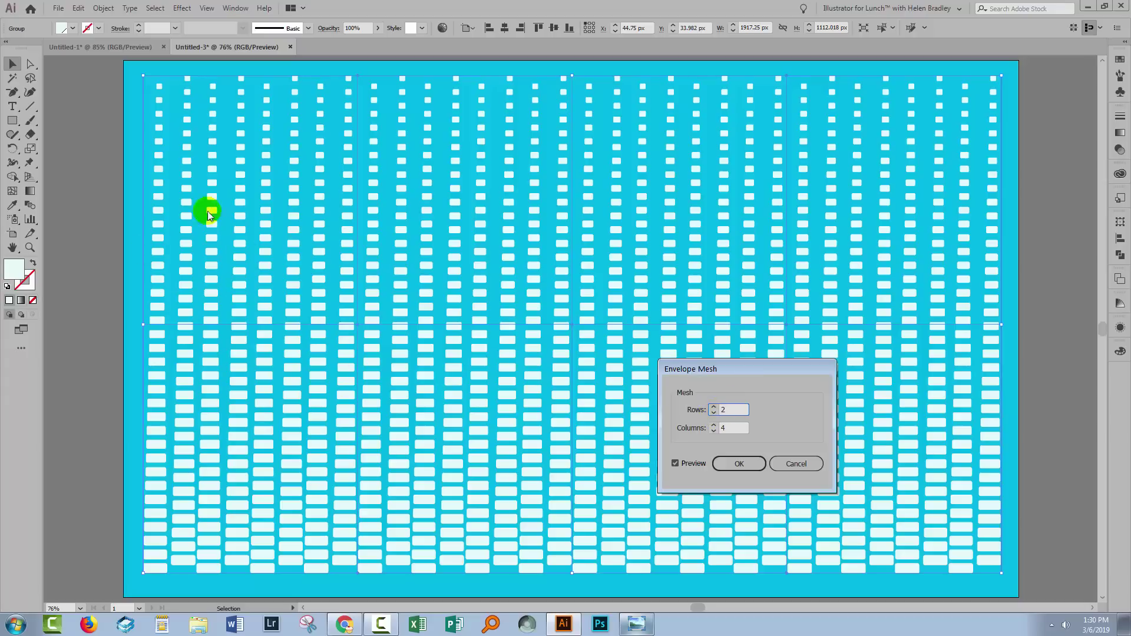
click(739, 464)
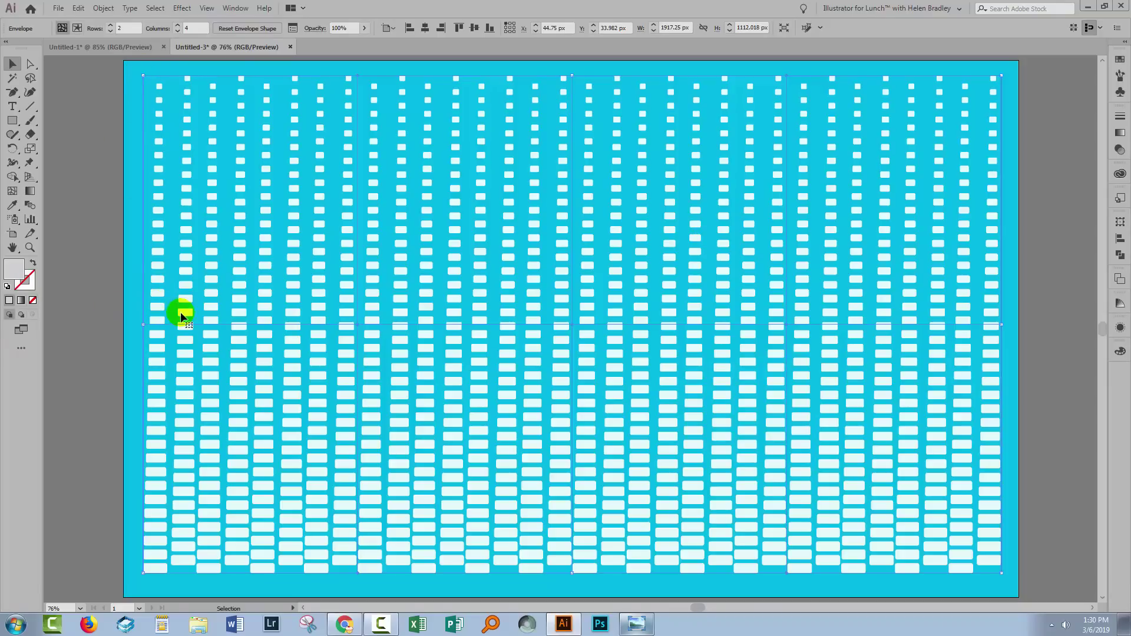
- Set Layer 1's layer colour to Orange in Layer Options and move the Layers panel to the right
key(F7)
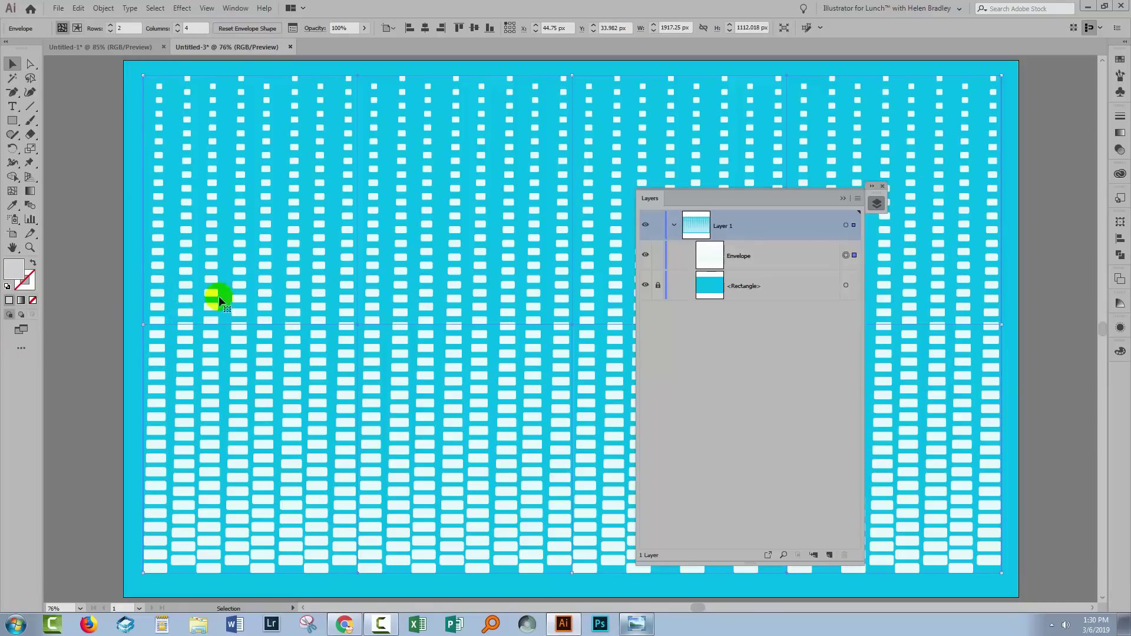
double_click(767, 229)
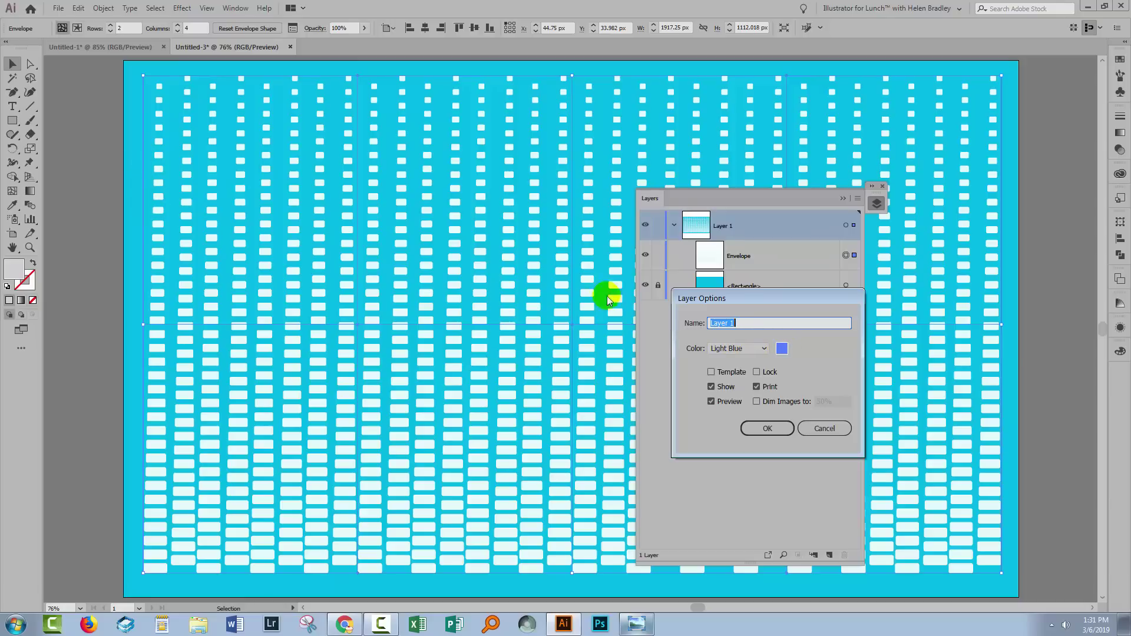
click(764, 349)
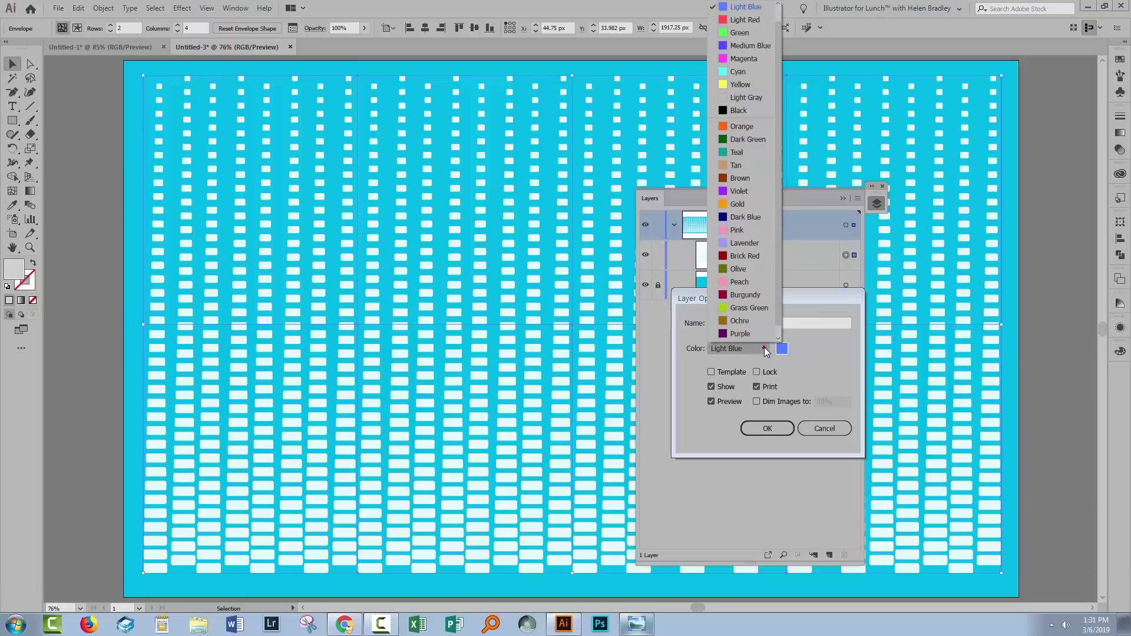
click(732, 127)
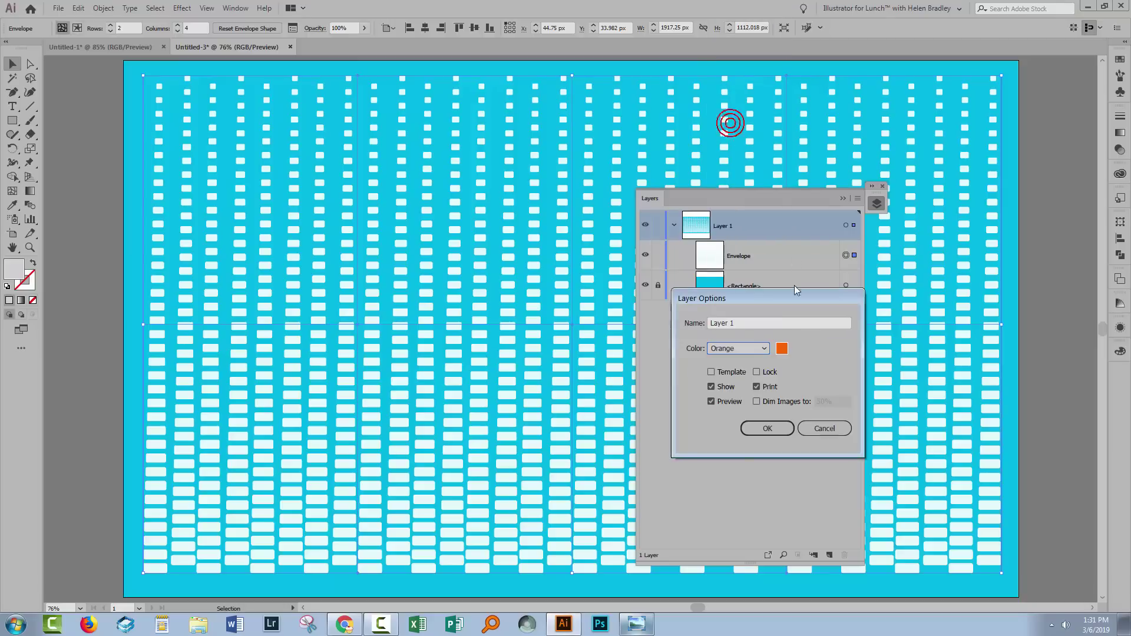
click(765, 428)
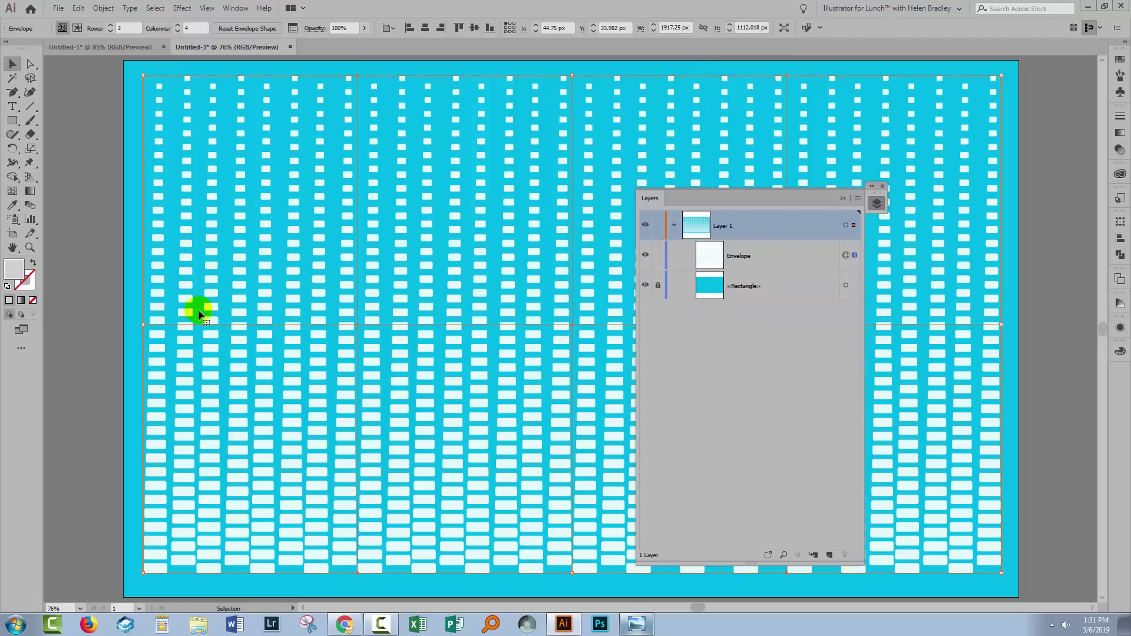
drag(827, 199, 1002, 227)
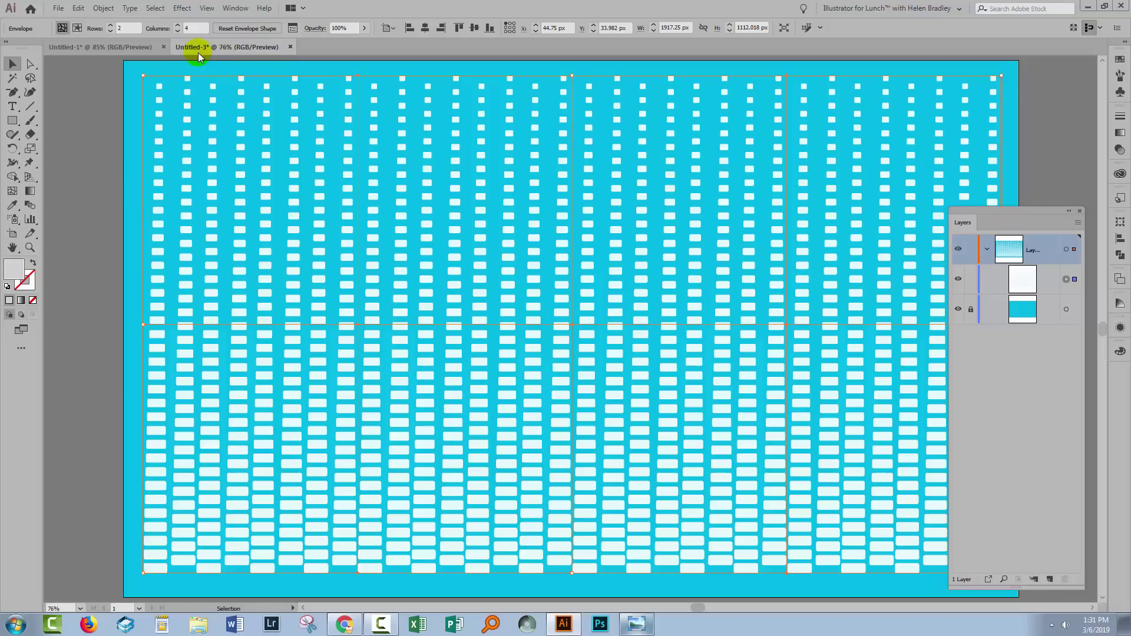
- With Direct Selection, curve the top-left mesh handle and push the left edge point outward
click(30, 65)
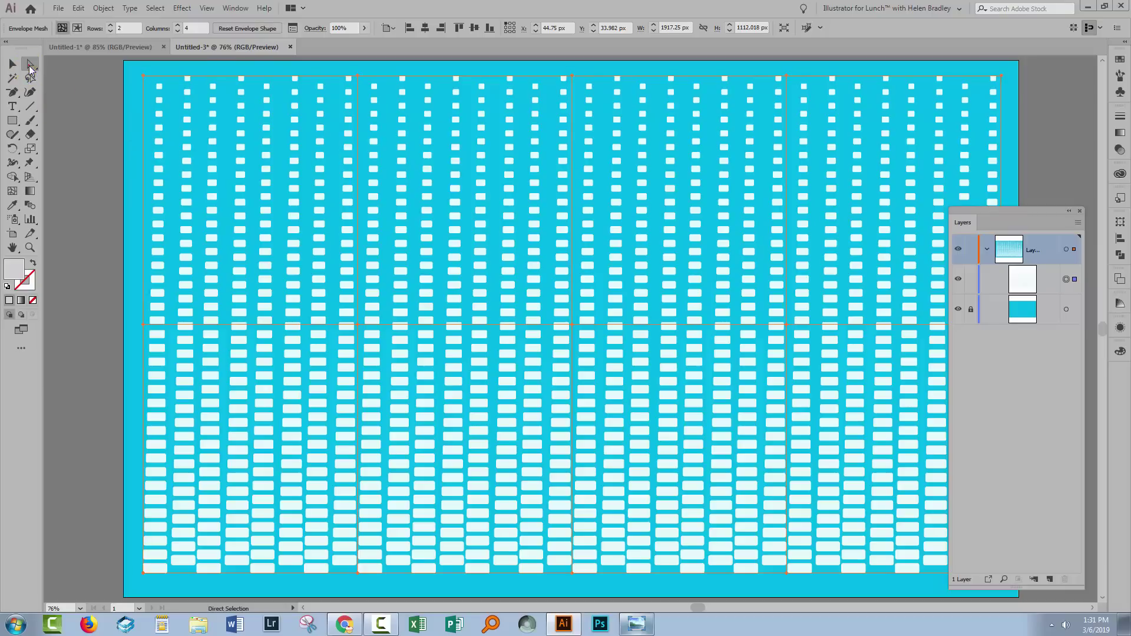
click(124, 101)
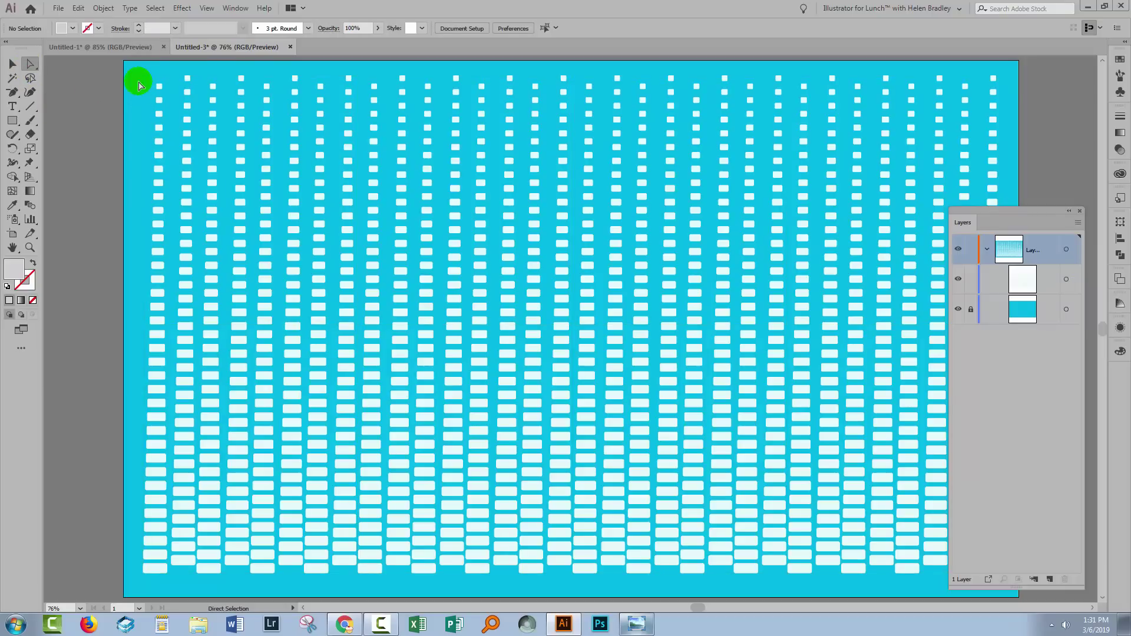
click(144, 76)
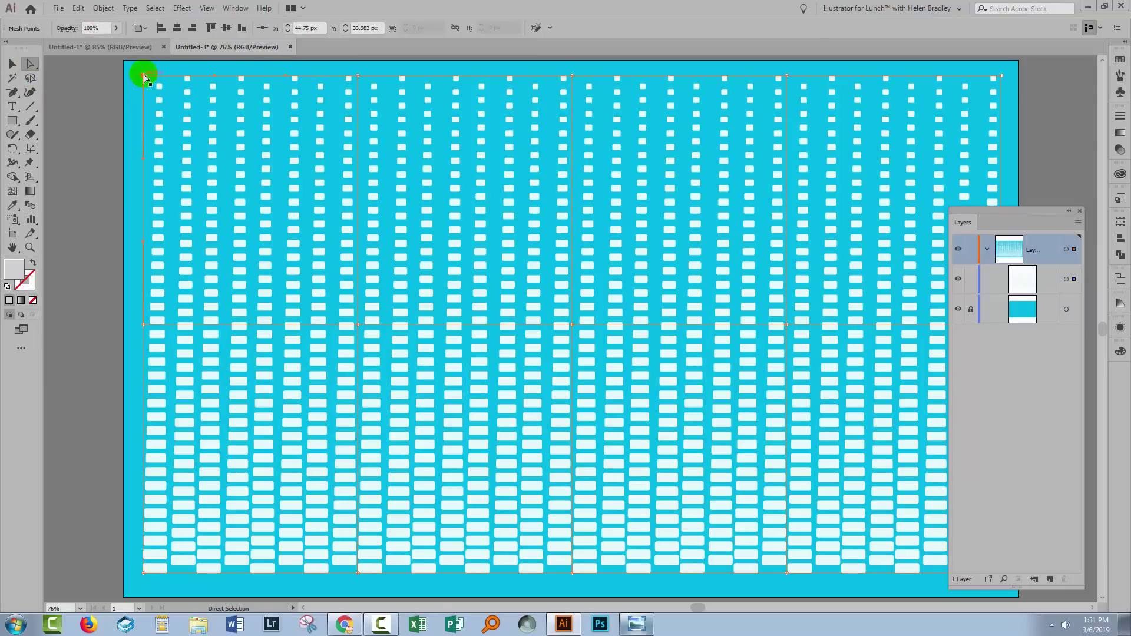
click(145, 78)
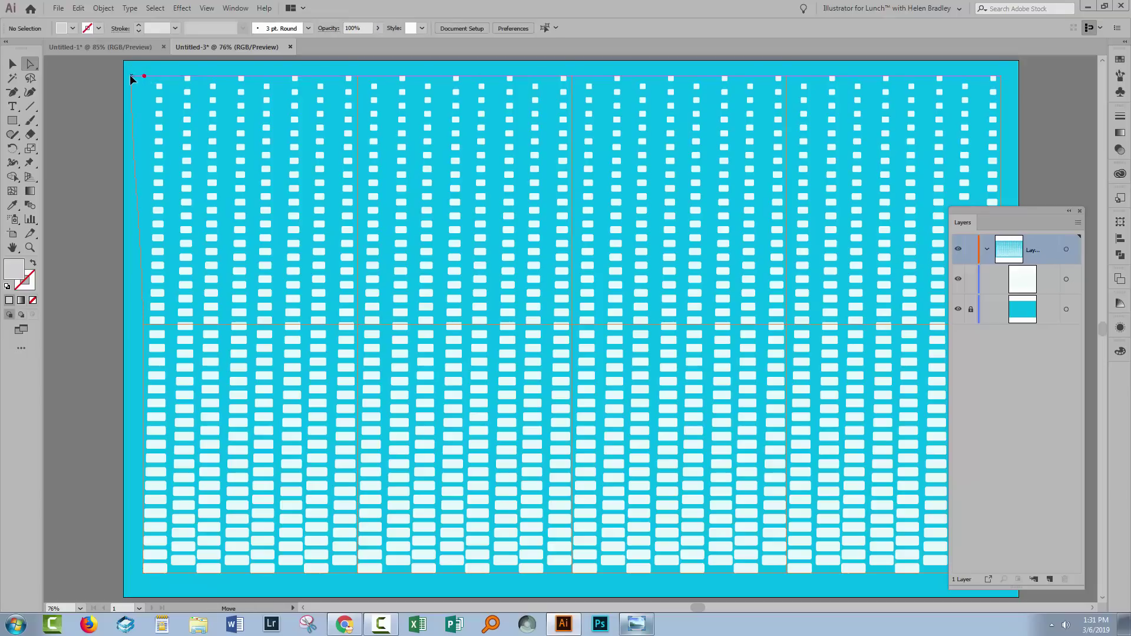
drag(74, 79, 131, 138)
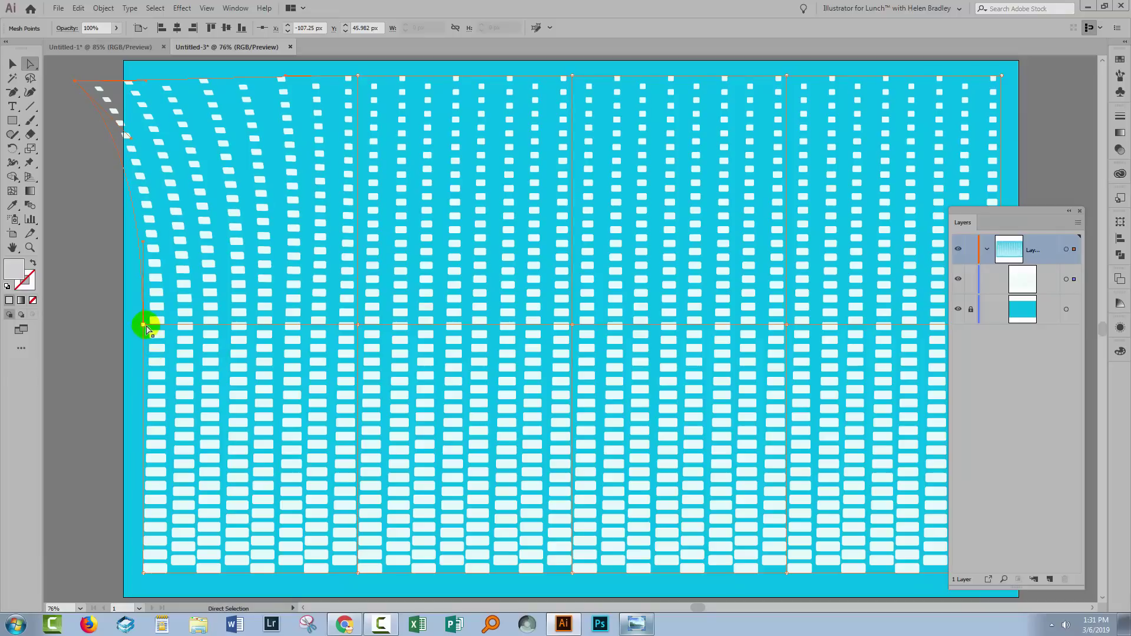
mouse_move(142, 322)
mouse_down()
mouse_move(123, 330)
mouse_move(139, 334)
mouse_up()
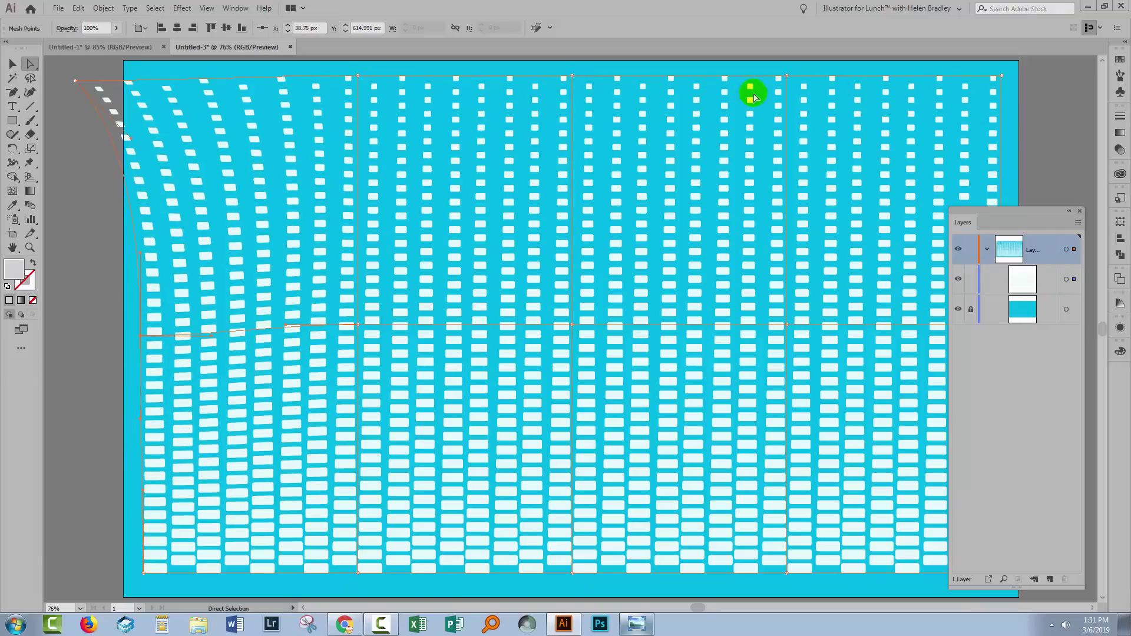
- Raise the top-edge mesh points above the artboard and pull the top-right corner up and outward
click(397, 88)
scroll(346, 179, up, 2)
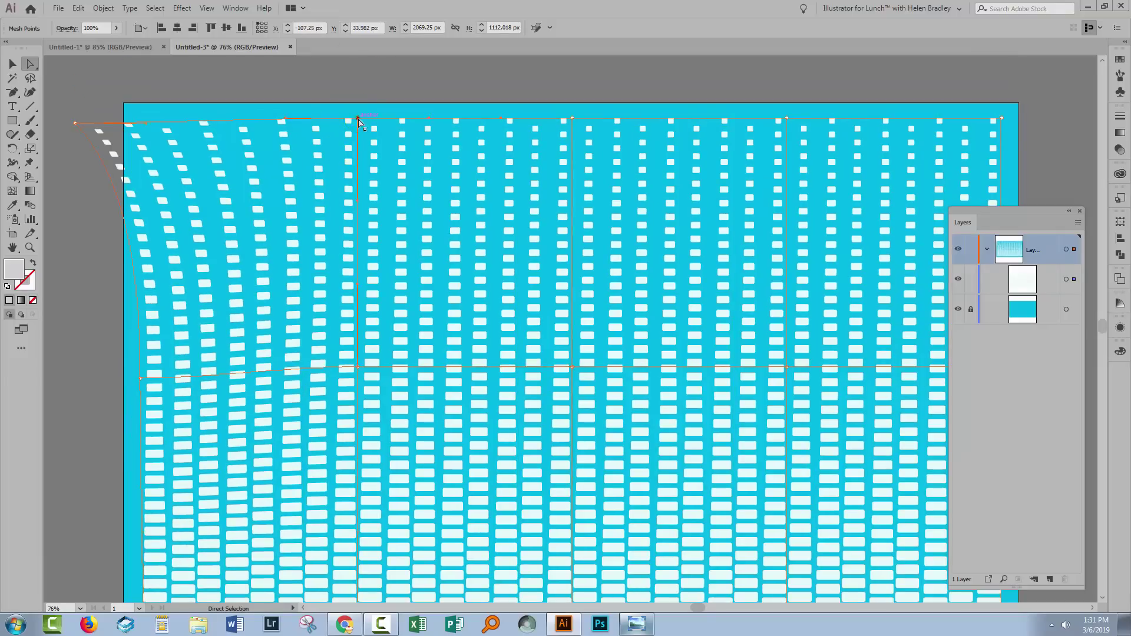
click(358, 119)
mouse_move(354, 189)
mouse_down()
mouse_move(412, 186)
mouse_move(357, 194)
mouse_up()
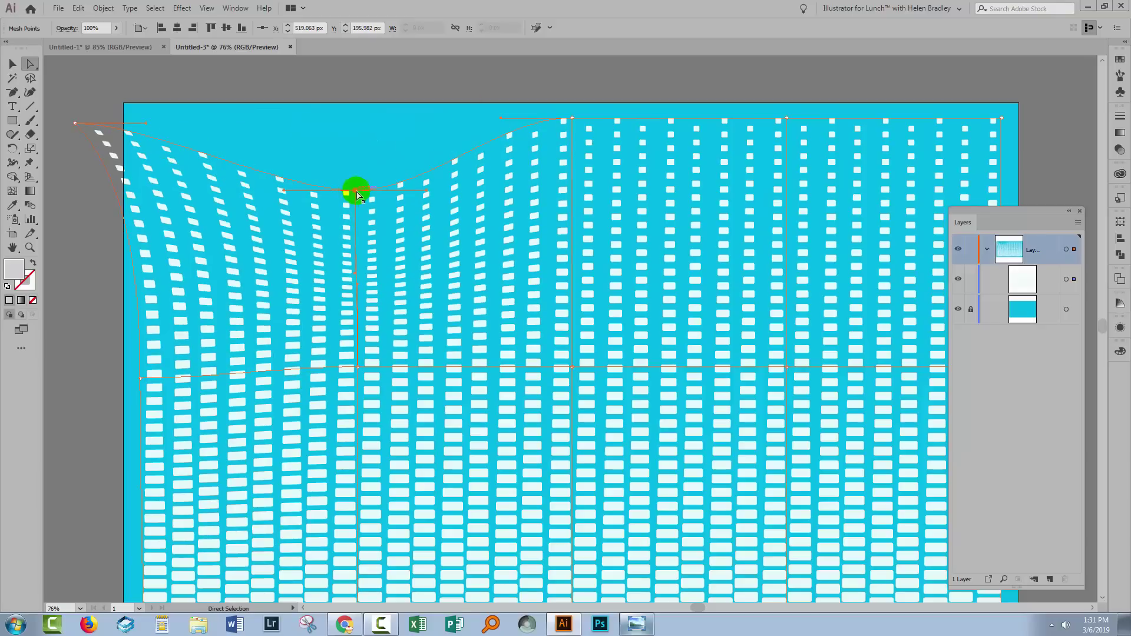
drag(354, 85, 354, 79)
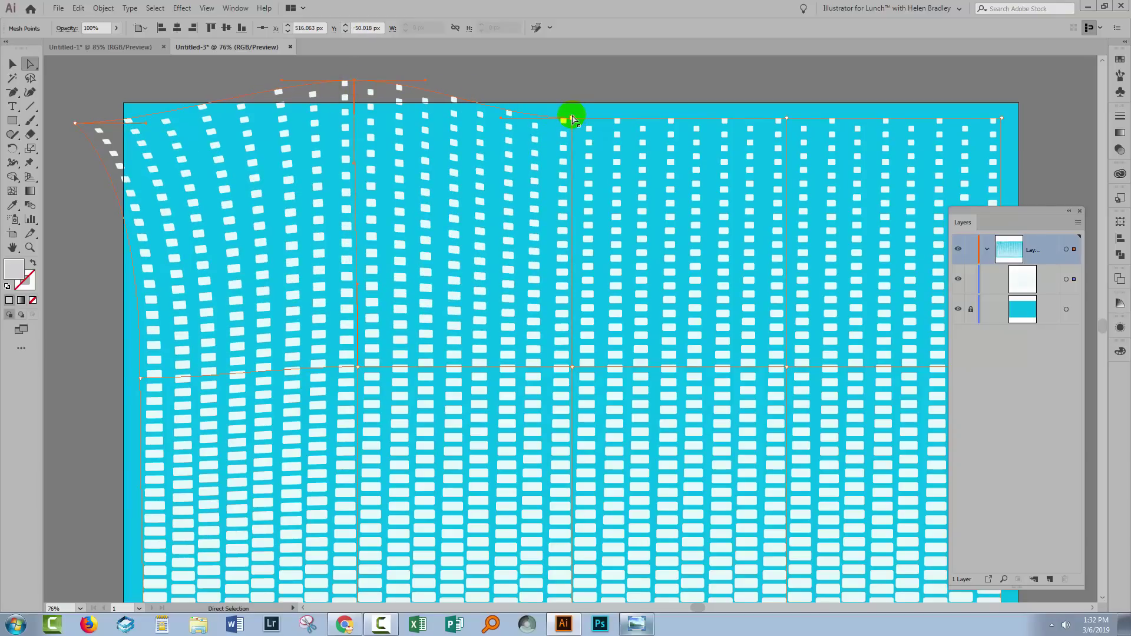
drag(602, 64, 585, 65)
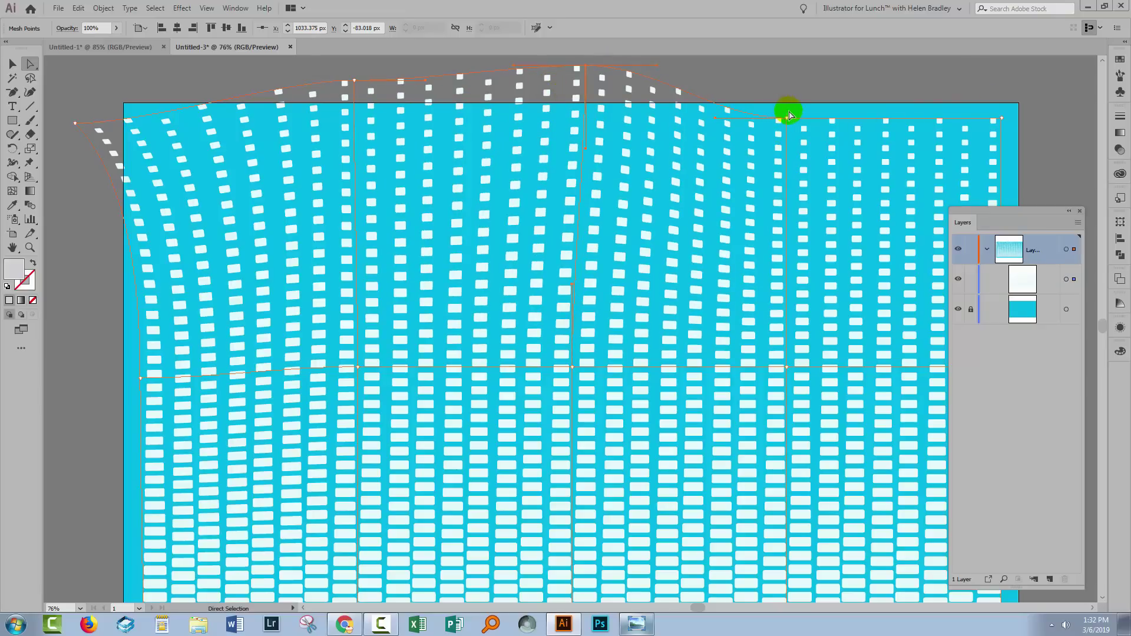
drag(817, 83, 825, 71)
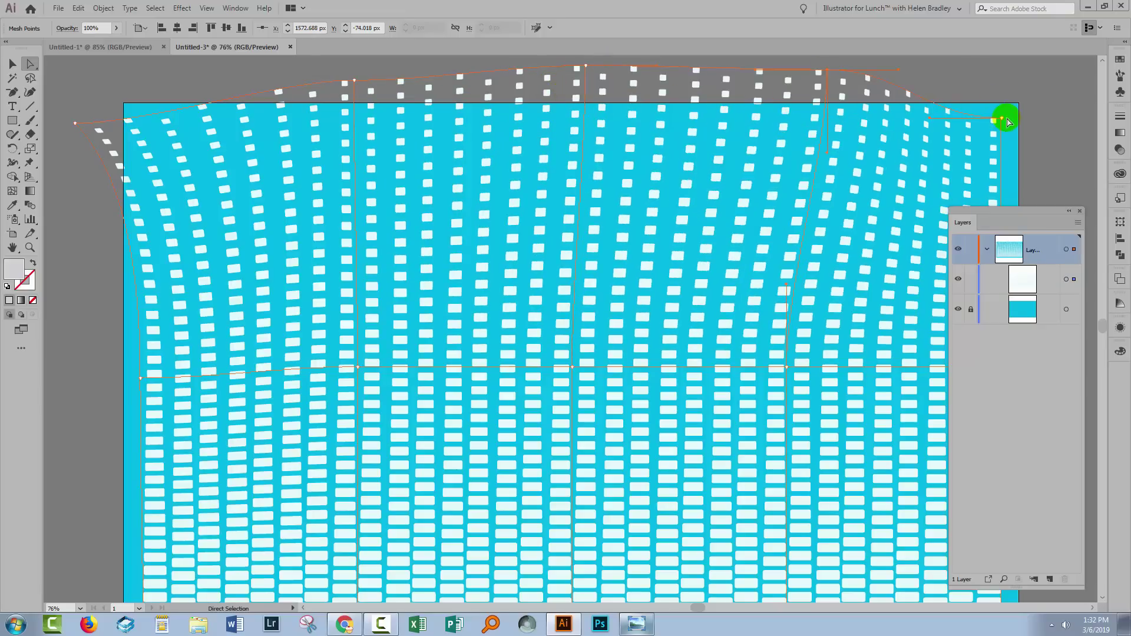
drag(1005, 121, 1075, 74)
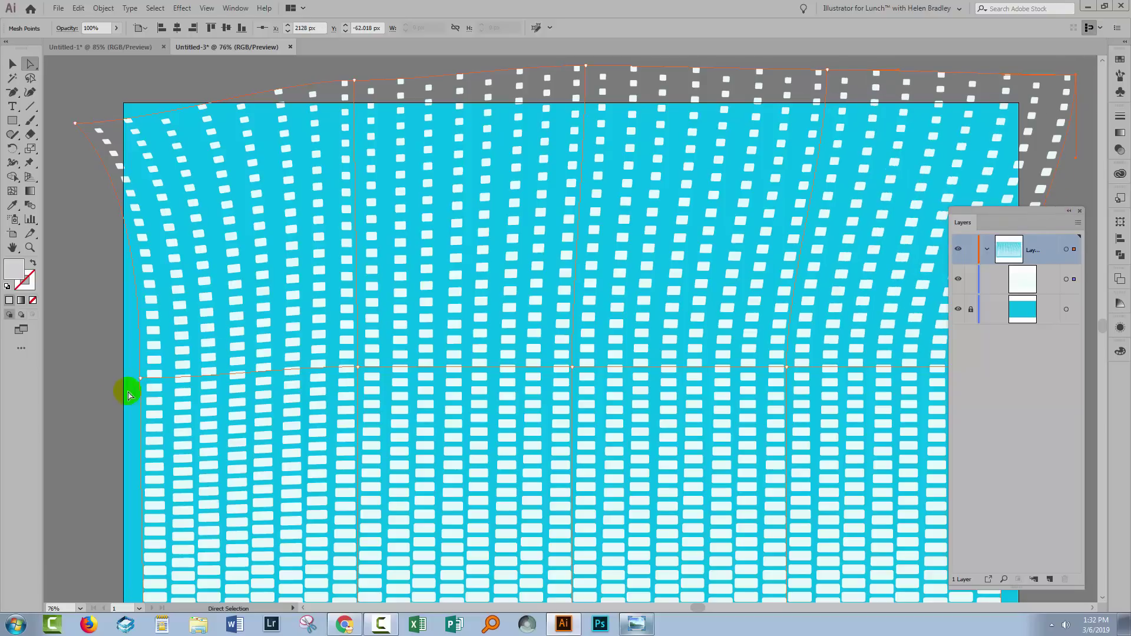
- Nudge the middle mesh points, push the right edge outward, and deselect to preview the warp
drag(128, 383, 144, 383)
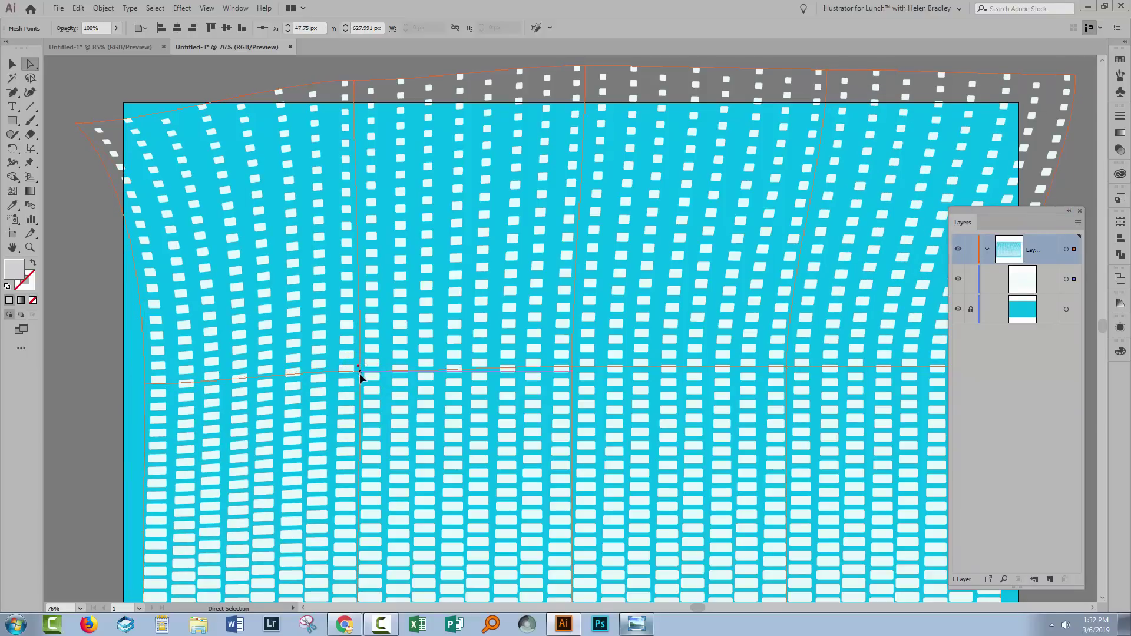
drag(362, 379, 352, 379)
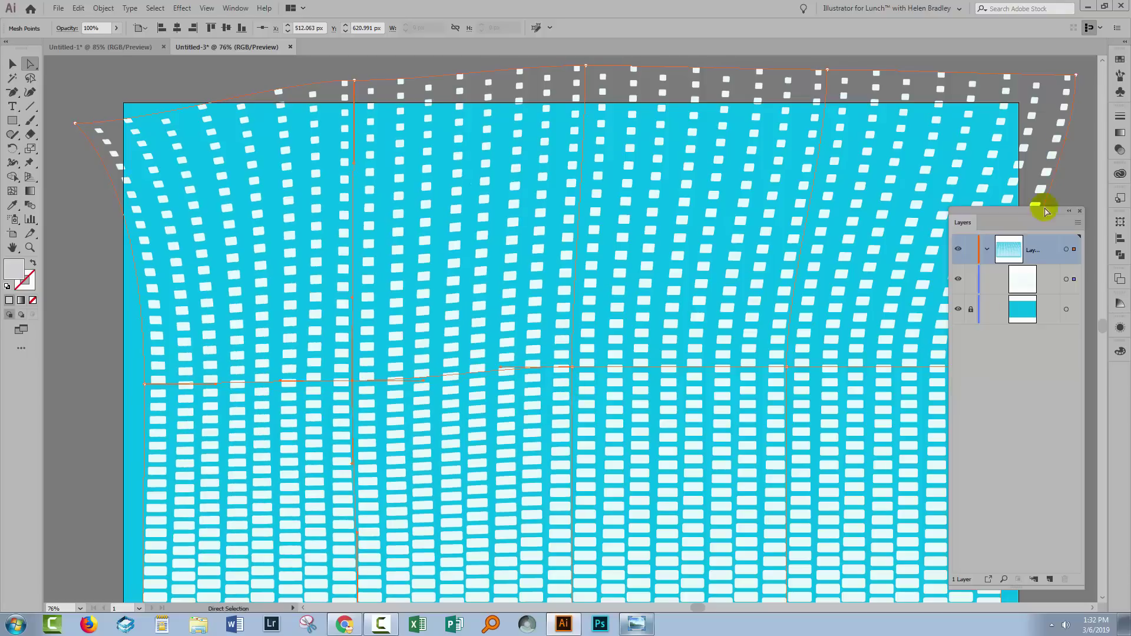
click(1080, 211)
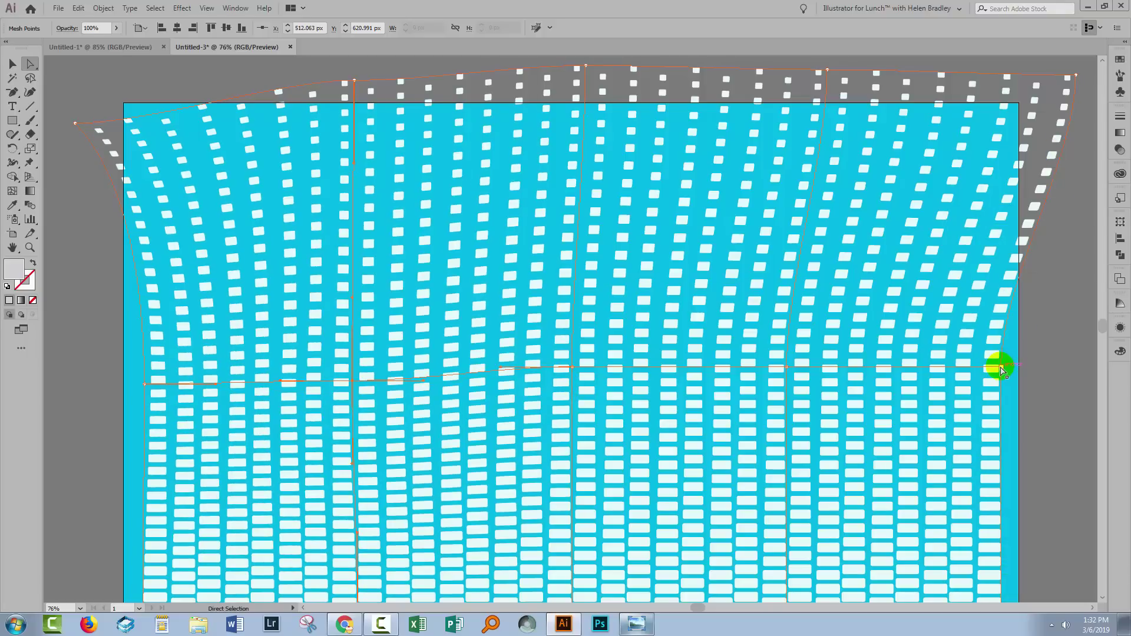
drag(1001, 370, 1026, 371)
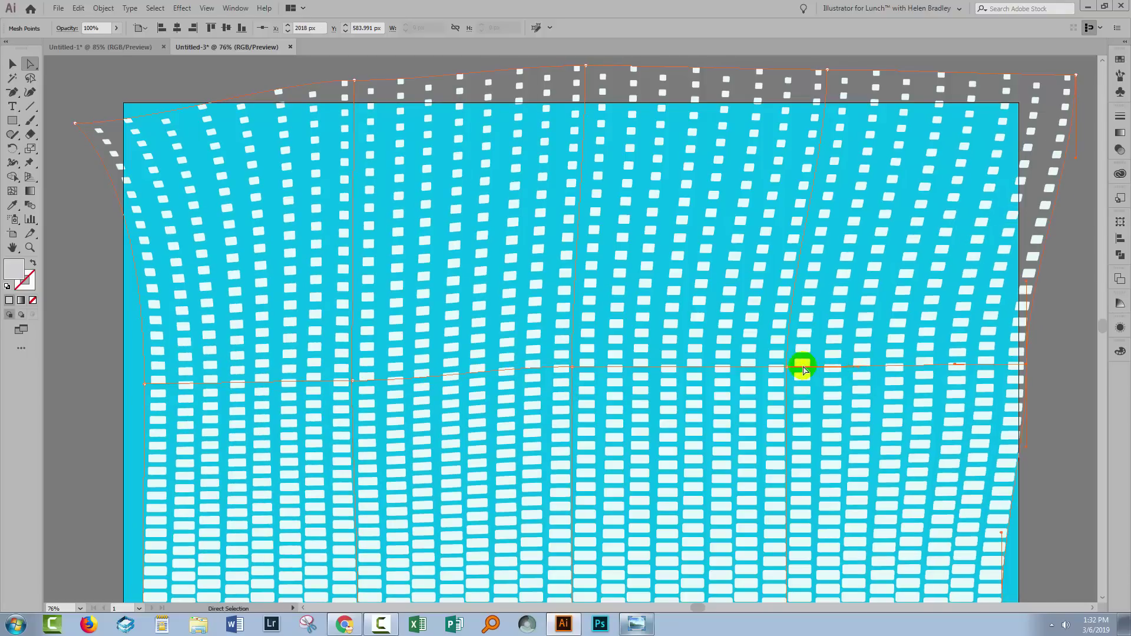
drag(803, 366, 797, 367)
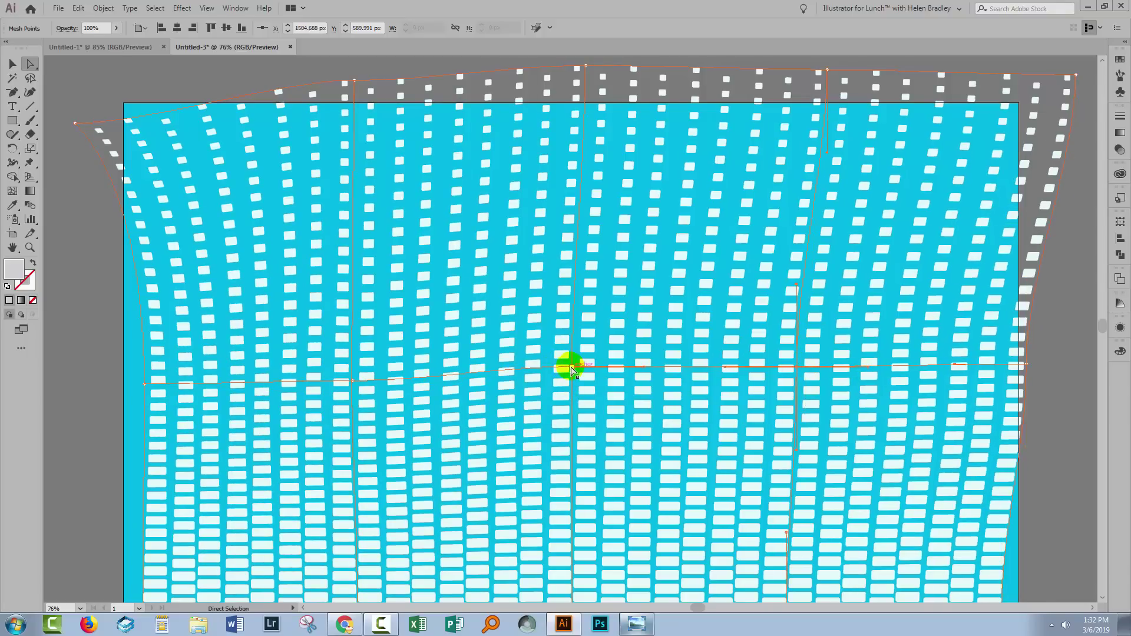
drag(574, 372, 574, 375)
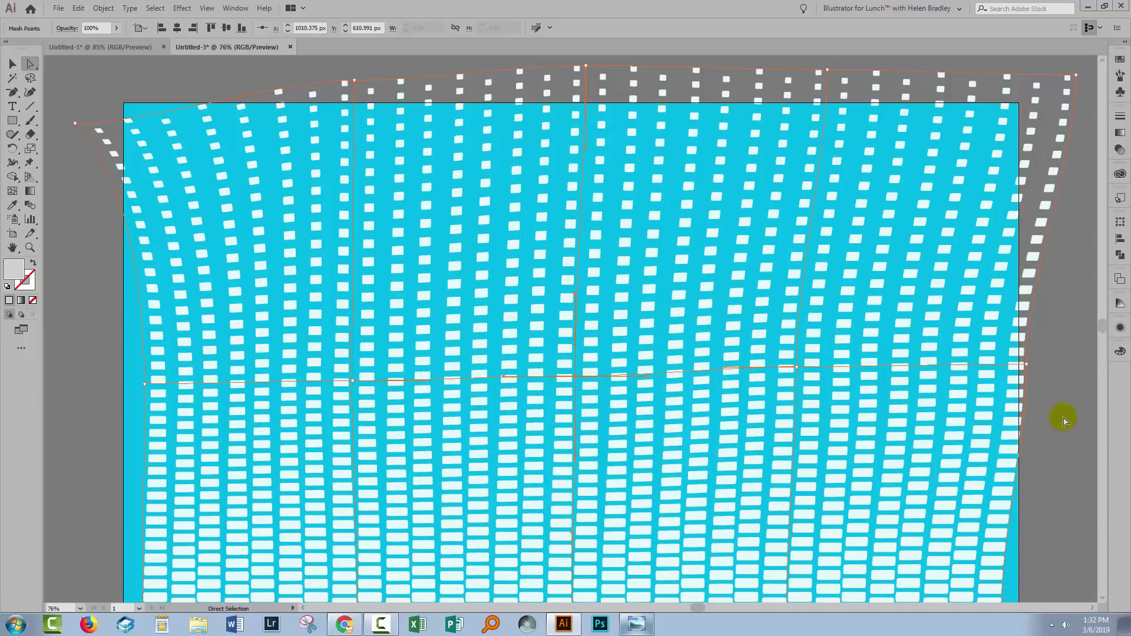
click(1063, 417)
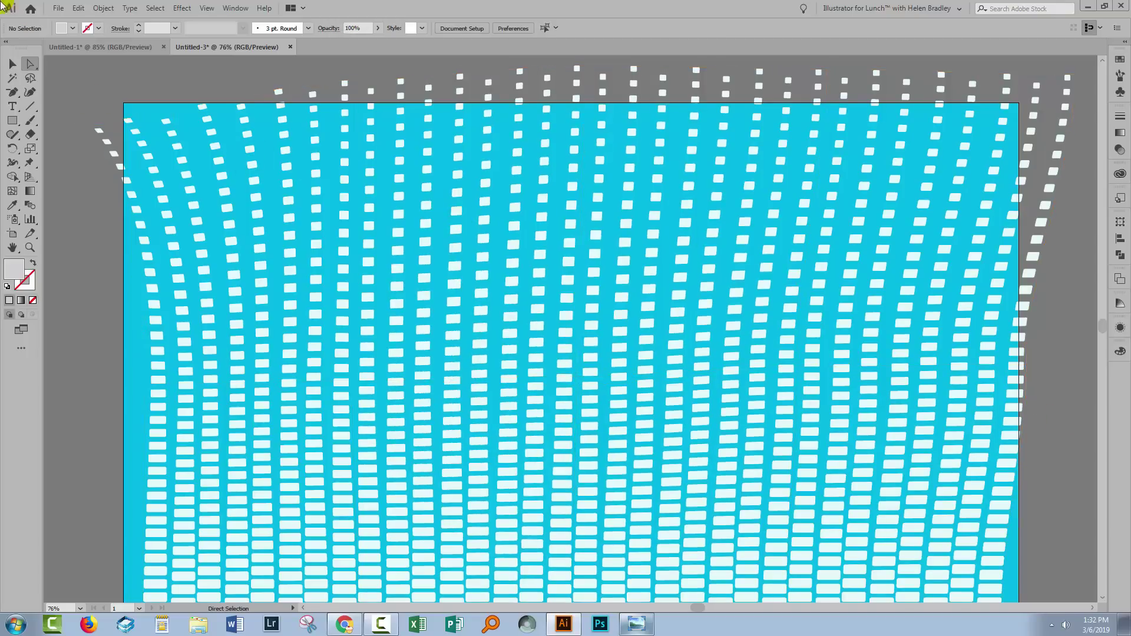
- Edit the envelope contents to fill the rounded rectangles with pale cream #f7f9e8, then return to the envelope
click(13, 64)
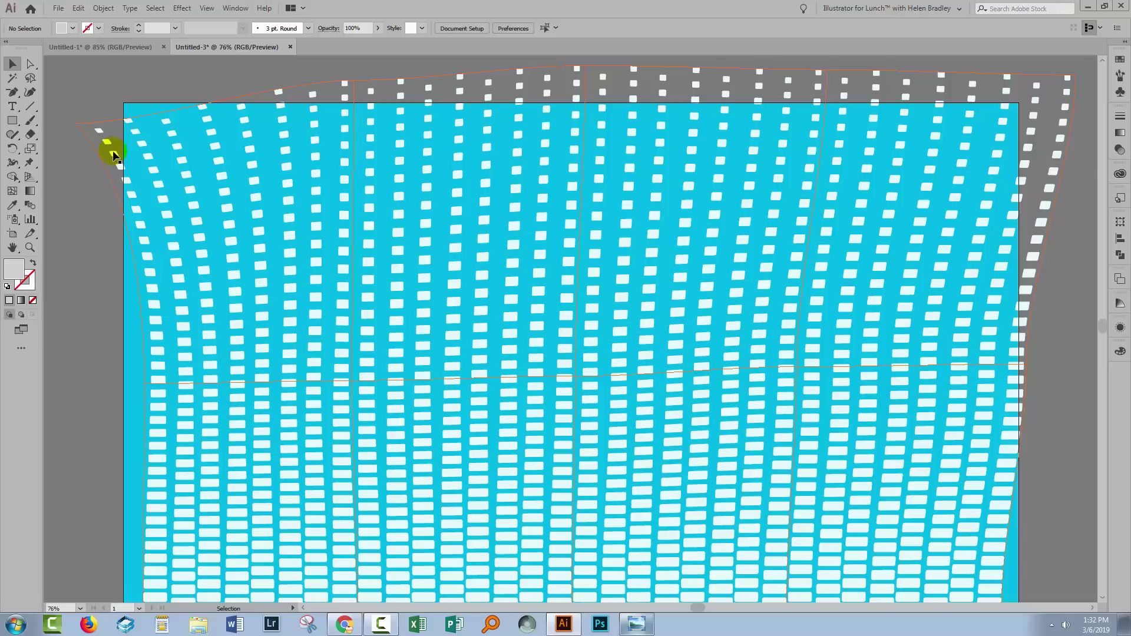
click(91, 142)
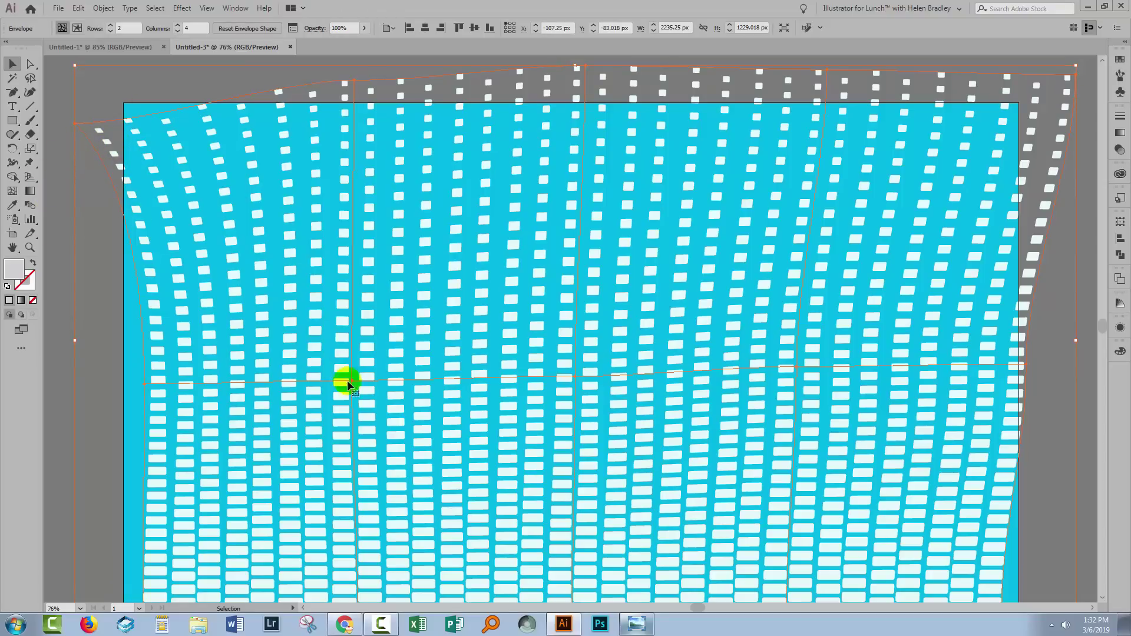
click(77, 28)
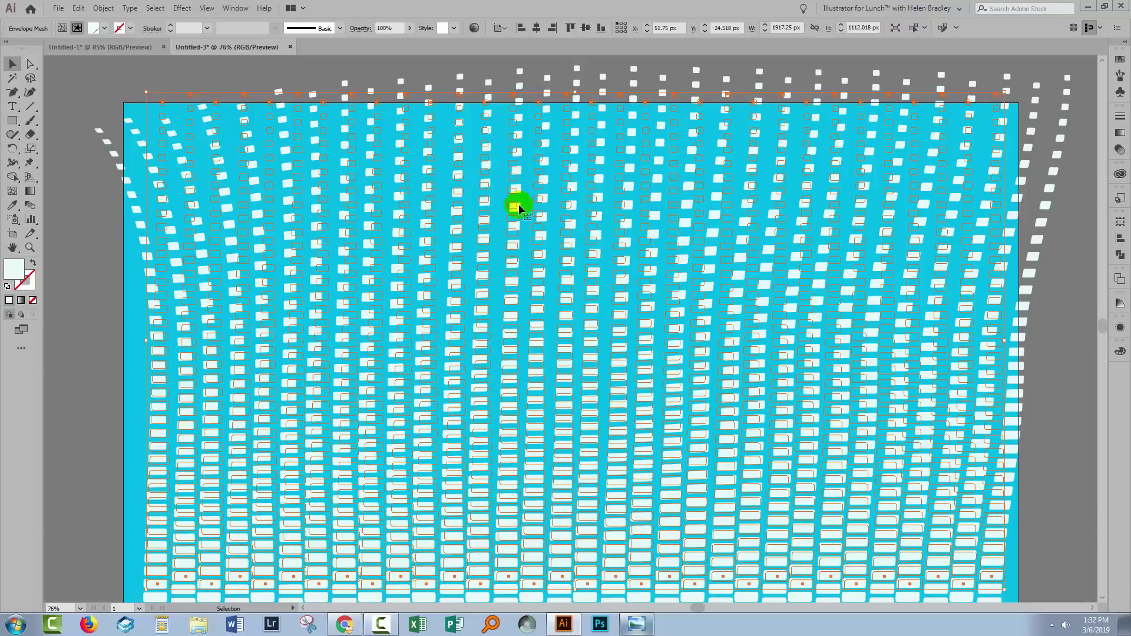
click(30, 283)
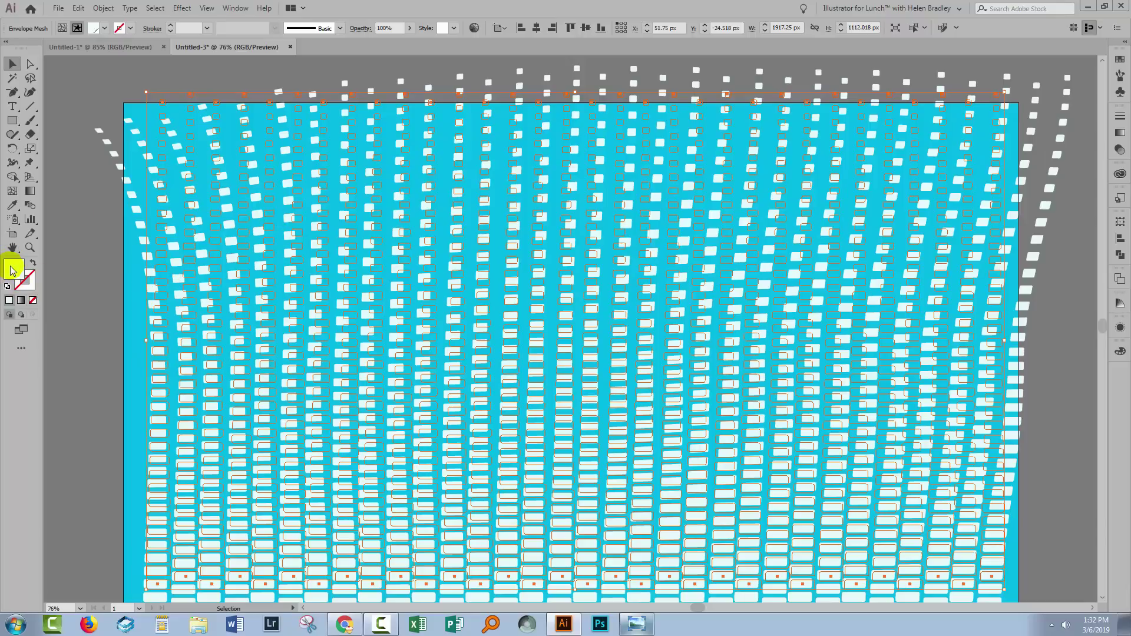
double_click(12, 271)
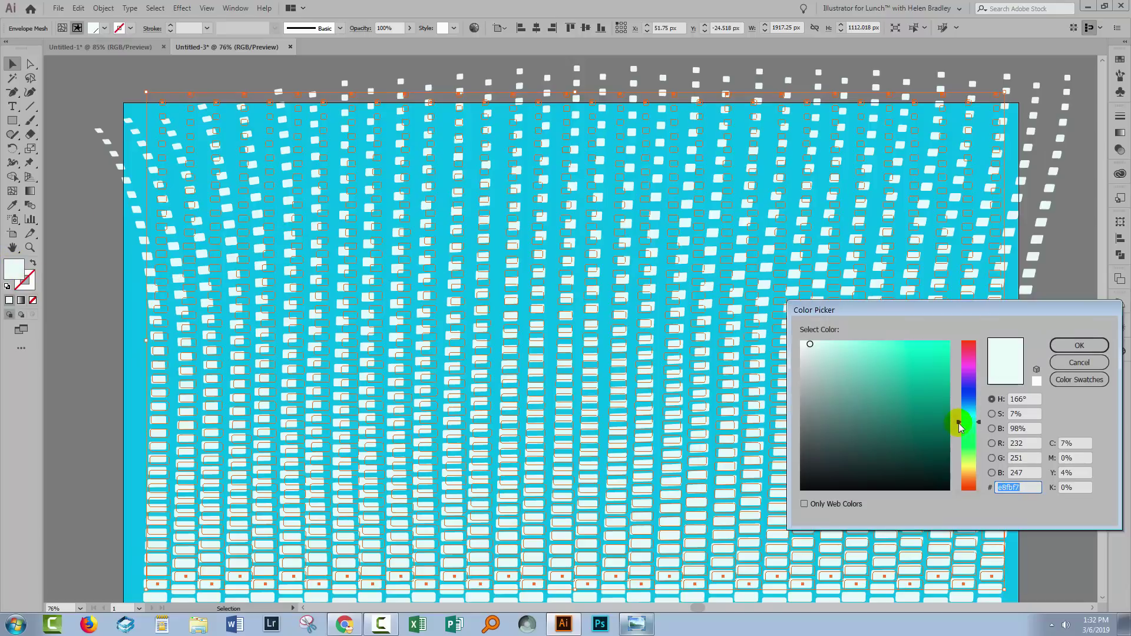
drag(959, 424, 960, 464)
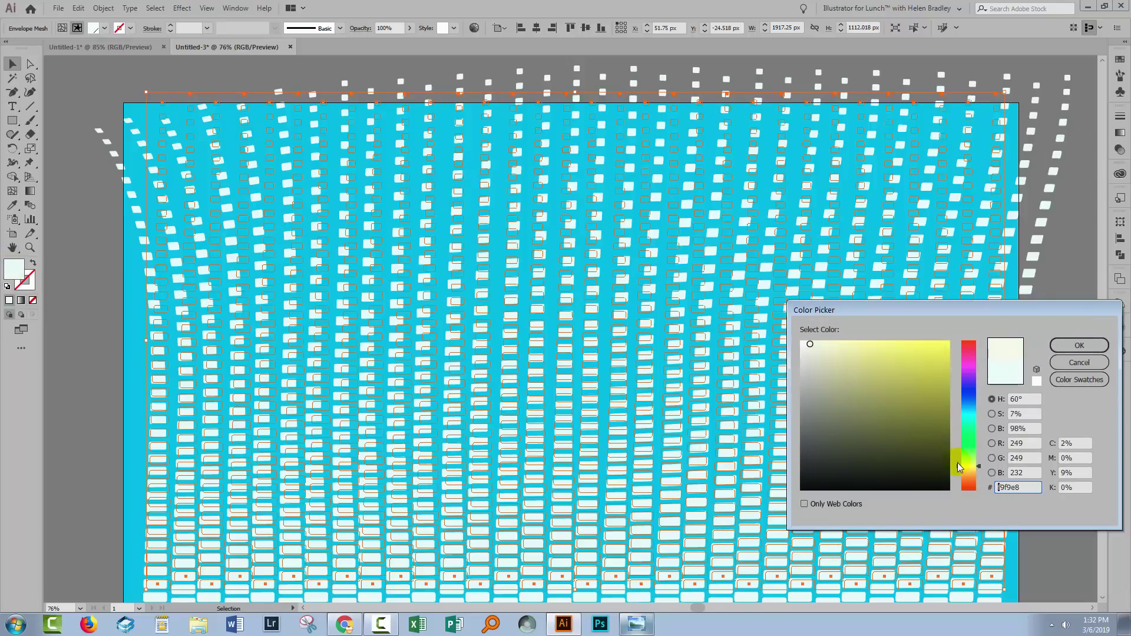
click(1077, 345)
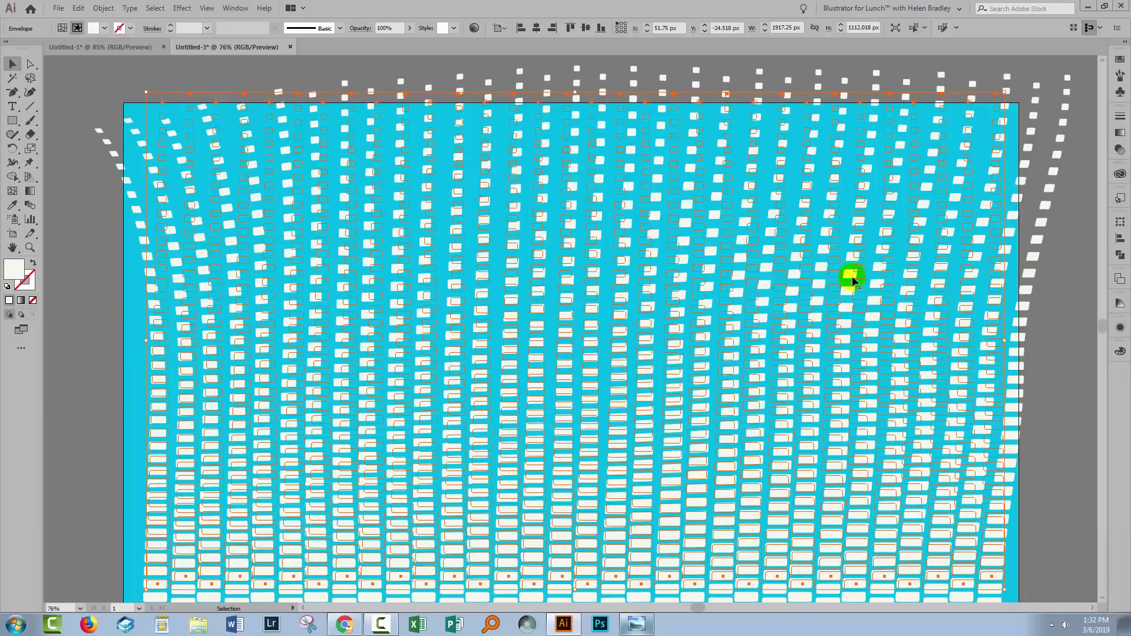
click(62, 28)
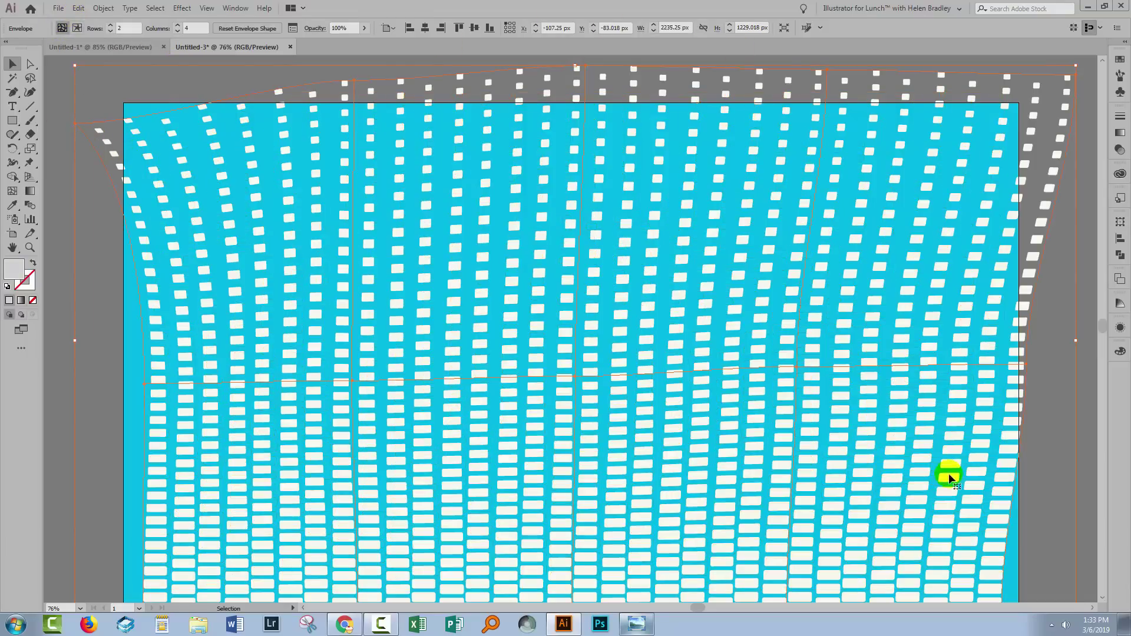
- Undo the mesh warp with Ctrl+Z so the pale cream dash columns sit straight, then deselect
click(72, 426)
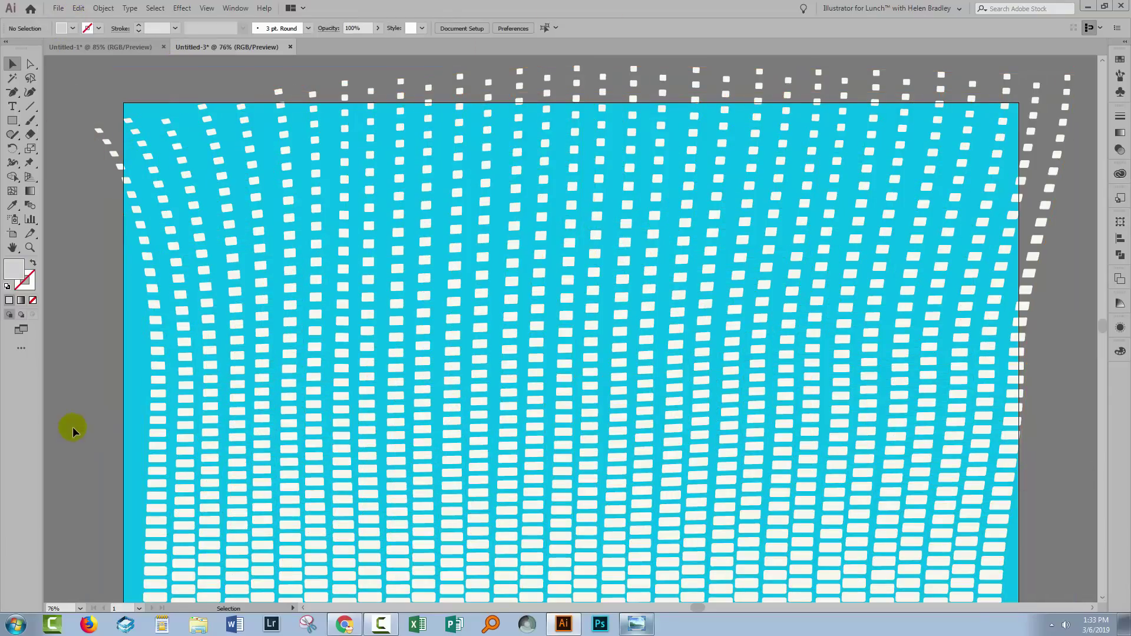
scroll(77, 415, down, 2)
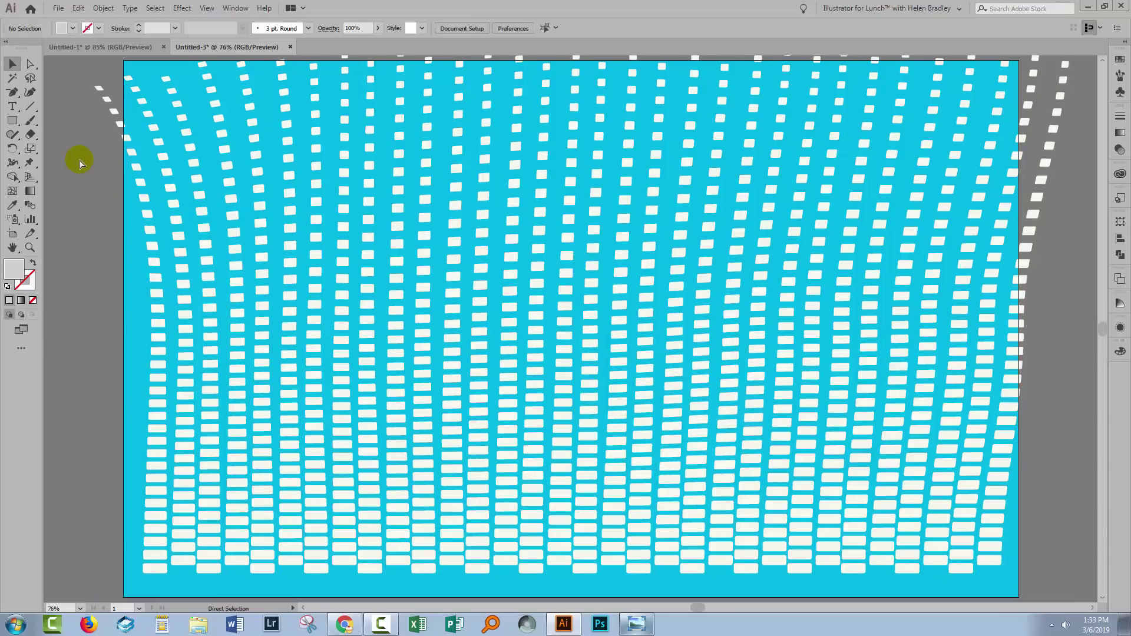
key(ctrl+a)
key(ctrl+z)
key(ctrl+z)
key(ctrl+z)
key(ctrl+z)
key(ctrl+z)
key(ctrl+z)
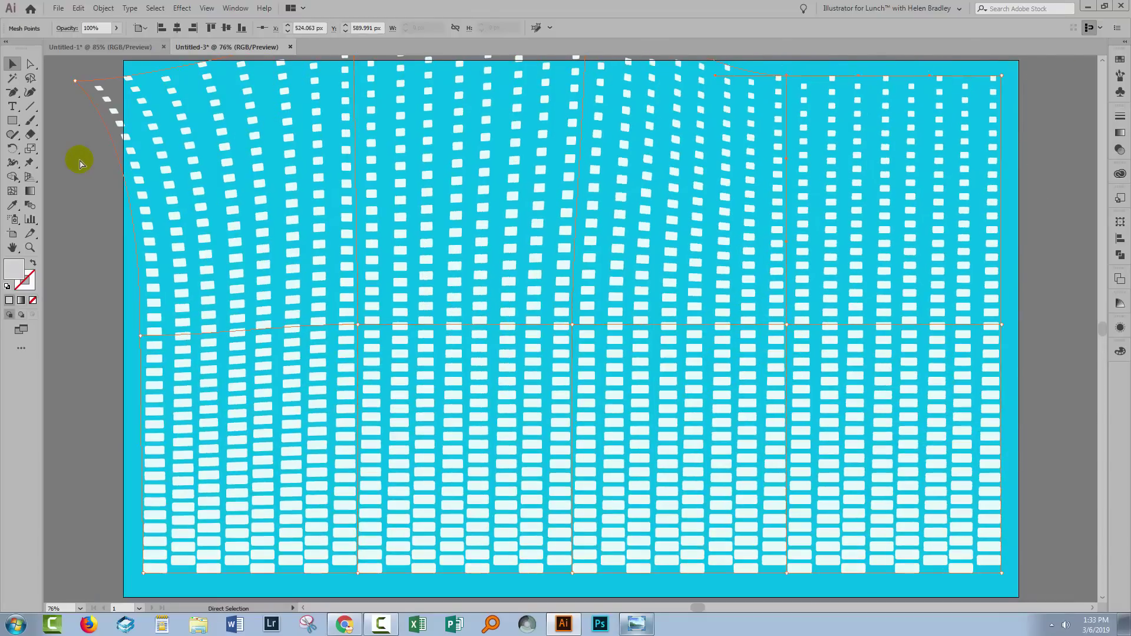
click(79, 158)
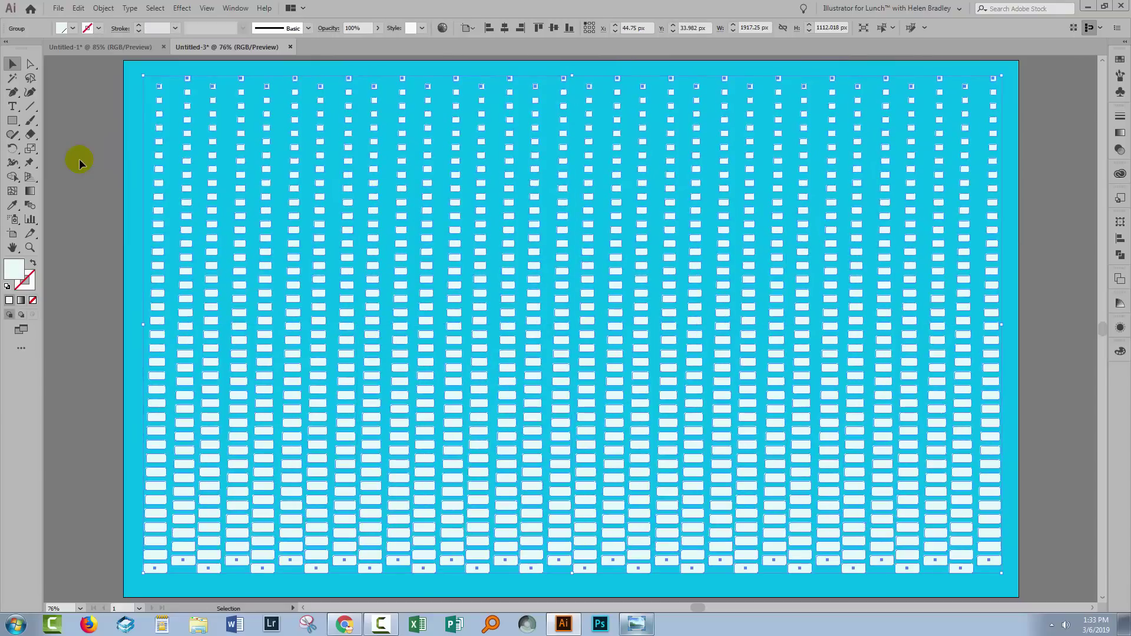
scroll(240, 208, up, 2)
scroll(250, 217, down, 1)
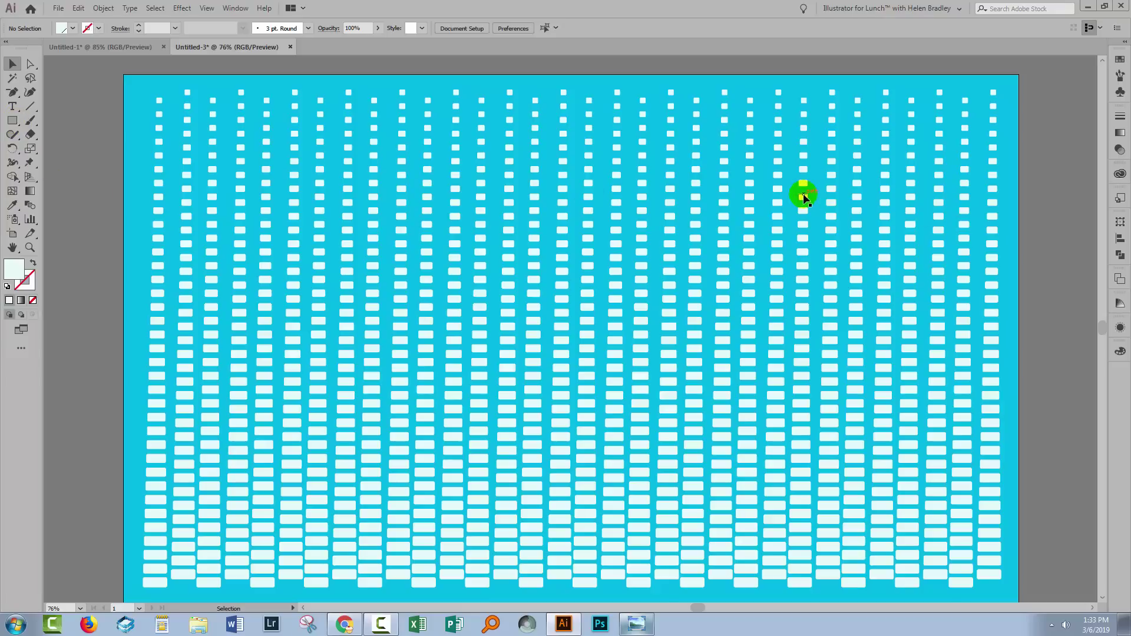
- Show the Layers panel at the right and reveal the Rectangle tool flyout for the Rounded Rectangle Tool
click(1120, 305)
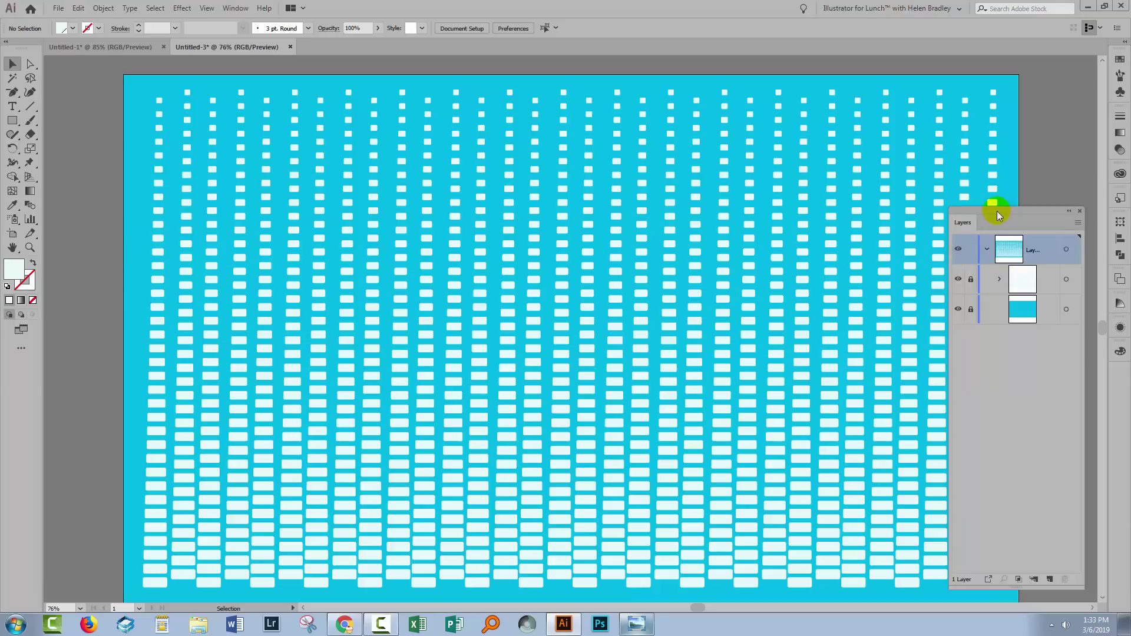
drag(996, 211, 1063, 222)
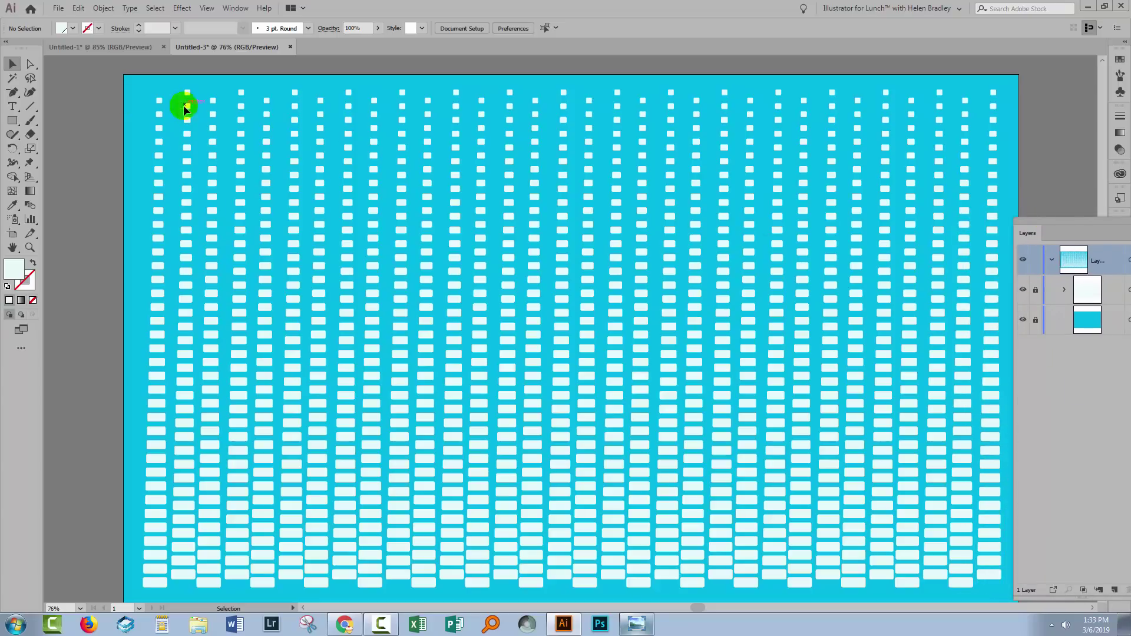
click(13, 122)
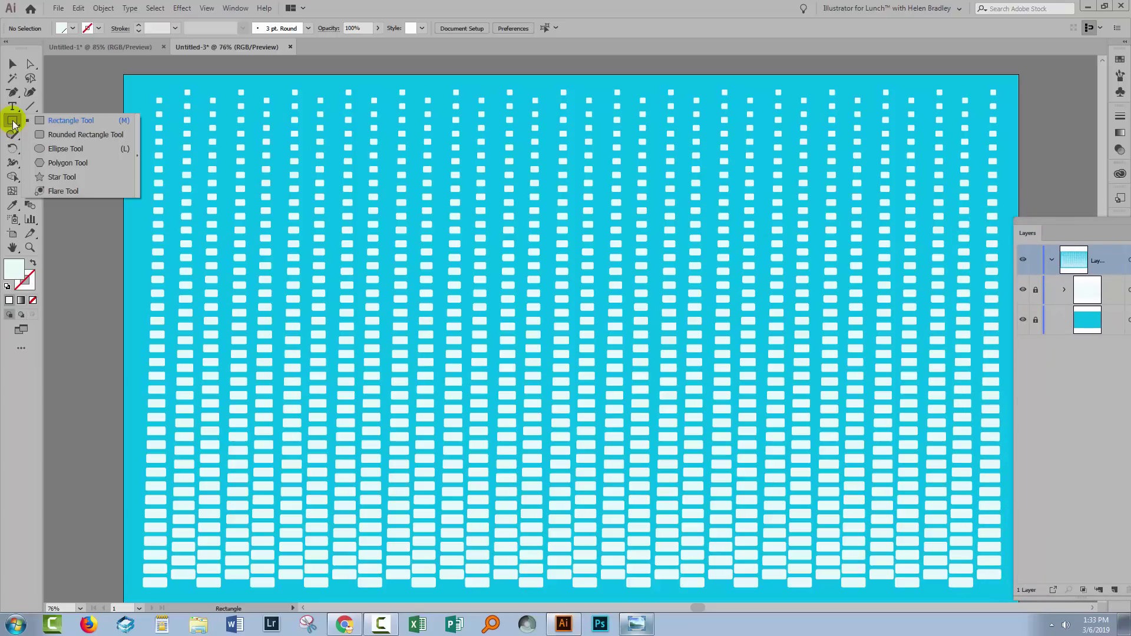
- Draw a rounded rectangle over most of the artboard and round its top corners much more
click(43, 136)
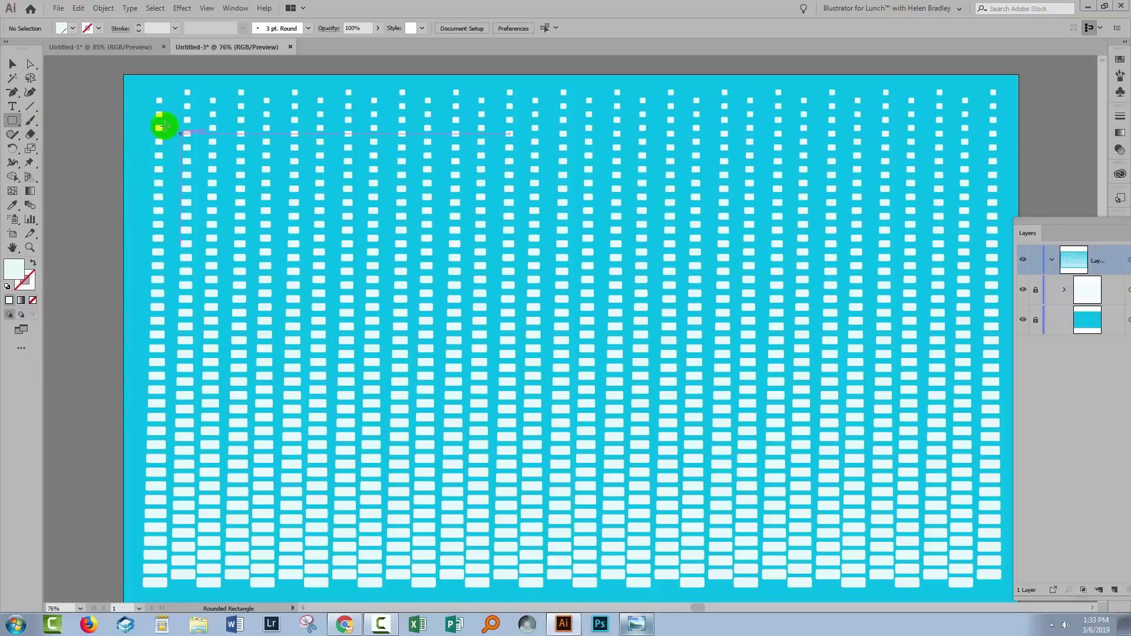
drag(151, 111, 964, 538)
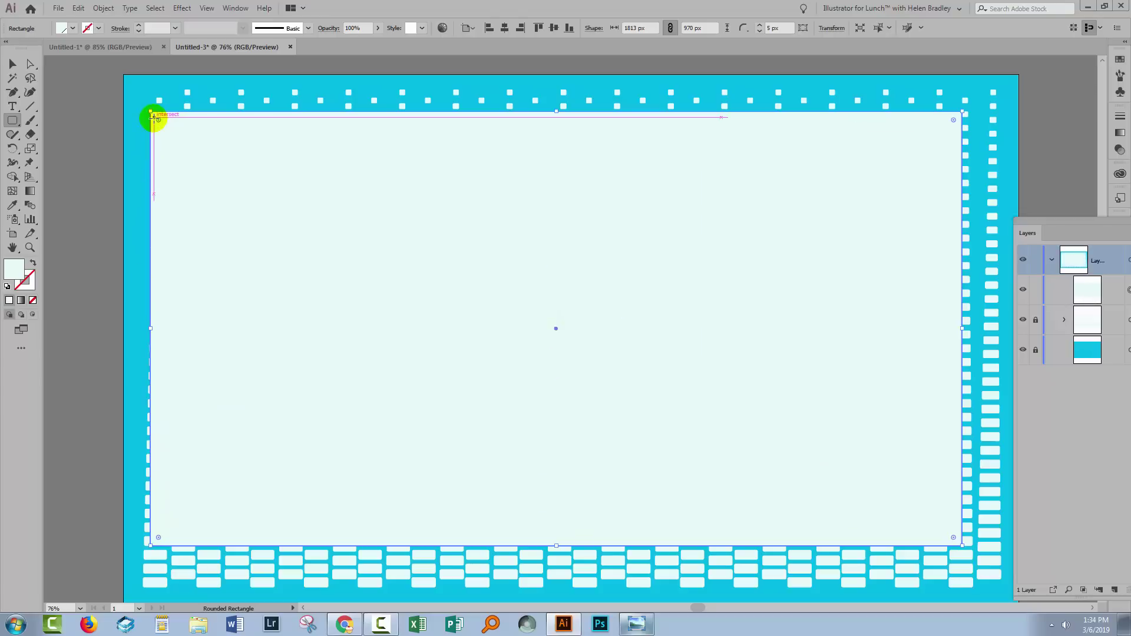
key(a)
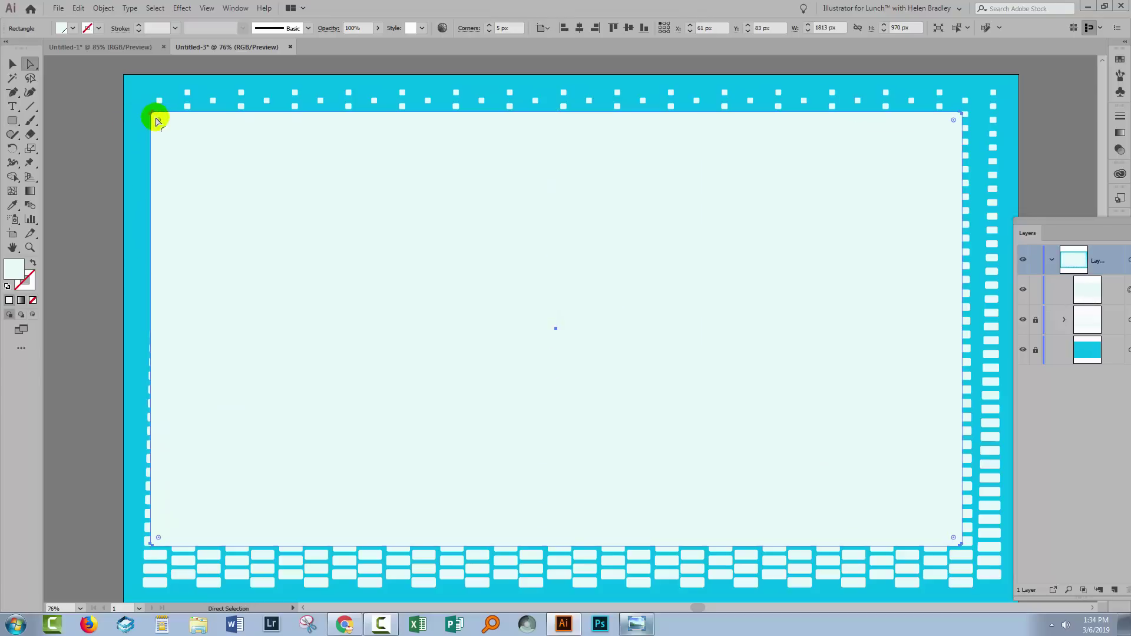
drag(157, 122, 212, 175)
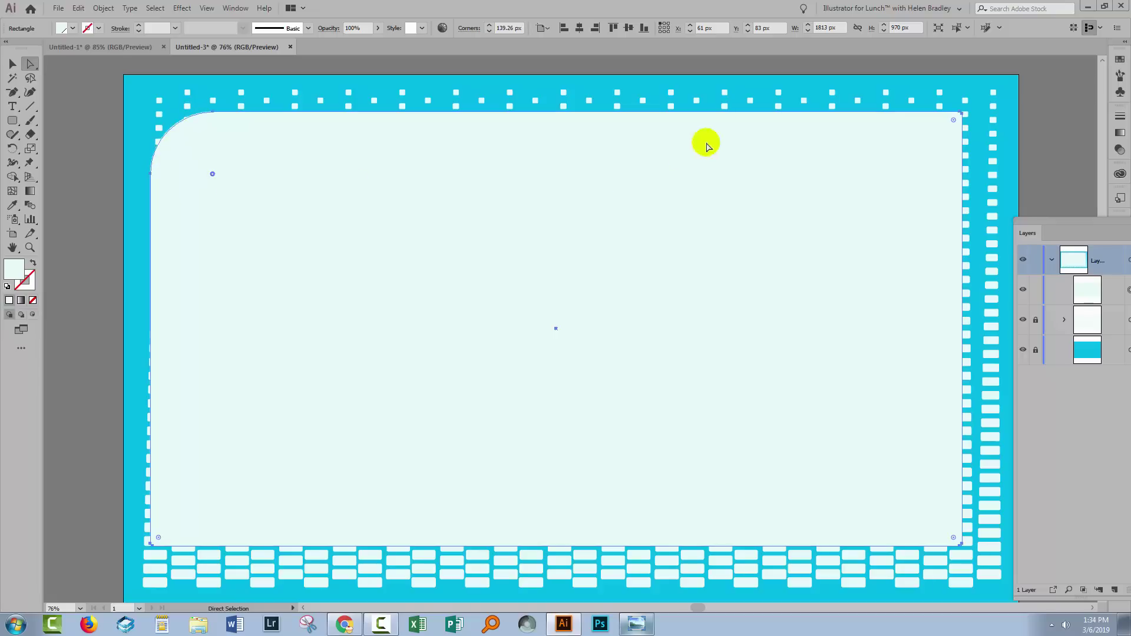
drag(952, 119, 851, 265)
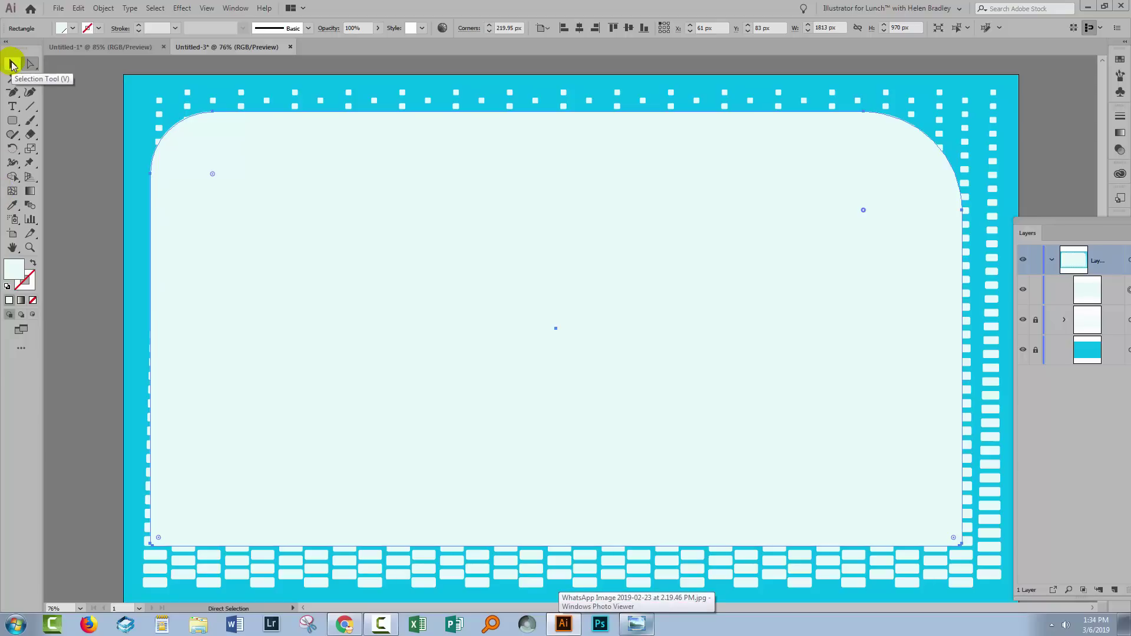
- Pull the top corners up and outward, lower the bottom edge, and select the flared shape
click(31, 63)
drag(94, 83, 220, 189)
drag(164, 144, 65, 122)
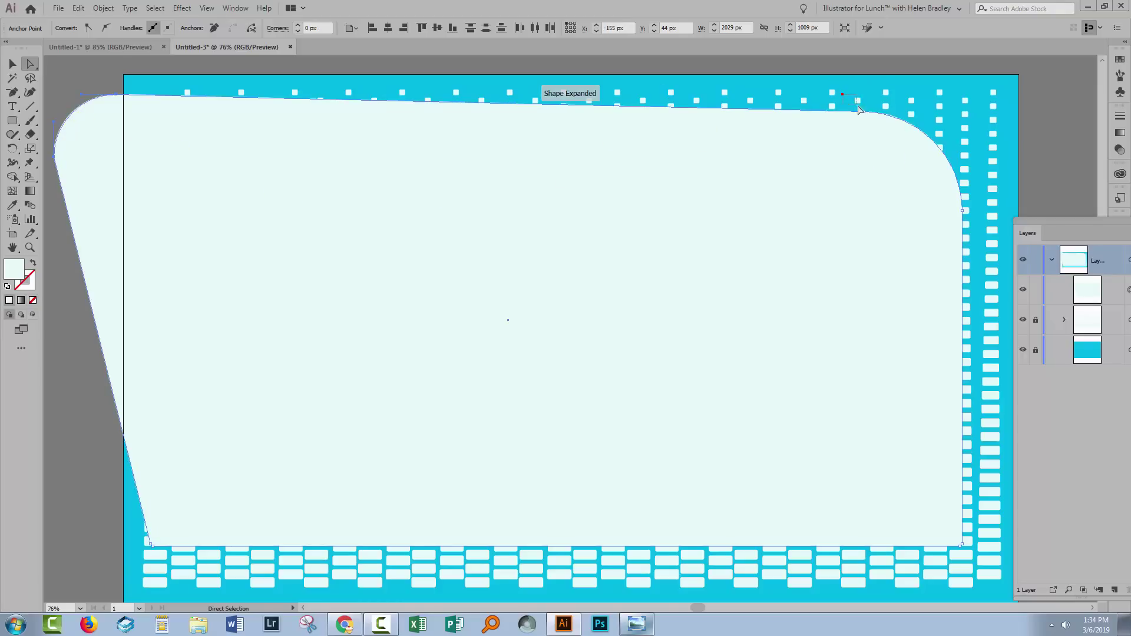
drag(848, 97, 997, 228)
drag(954, 177, 983, 113)
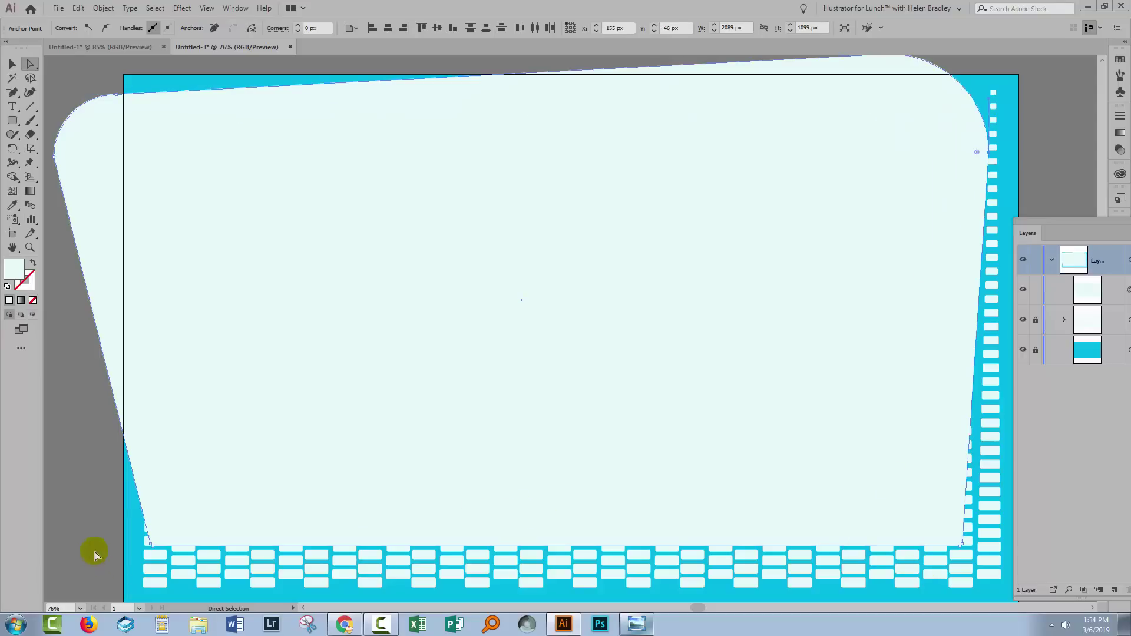
drag(94, 522, 1001, 445)
drag(787, 426, 790, 448)
click(379, 260)
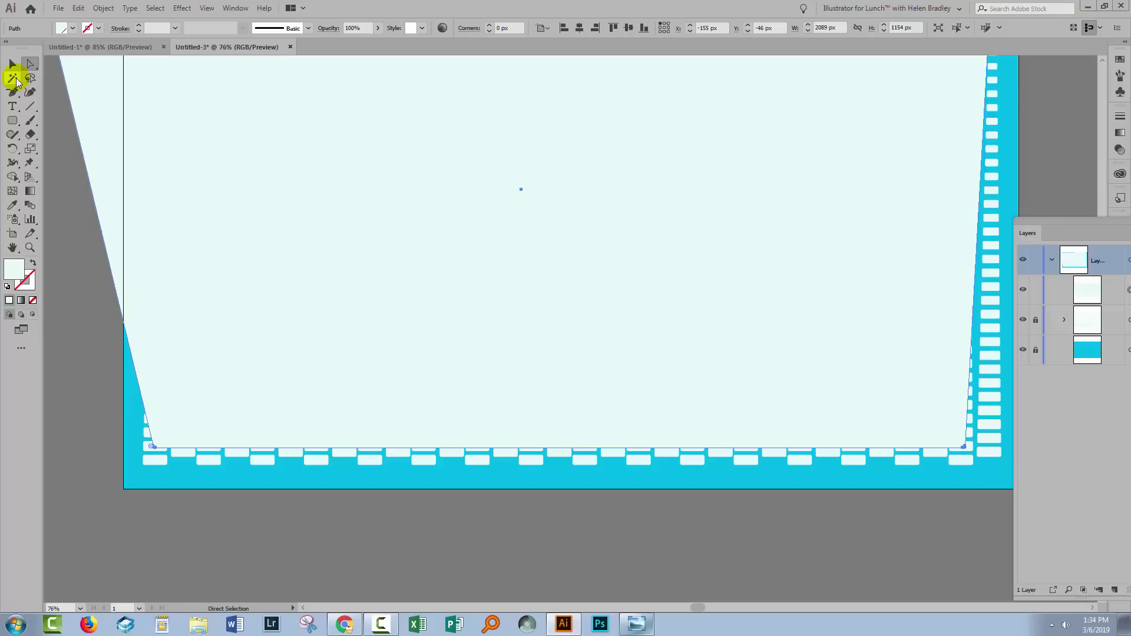
- Move the flared shape right and down, unlock the dash envelope in Layer 1, and select all
click(9, 64)
drag(272, 188, 301, 196)
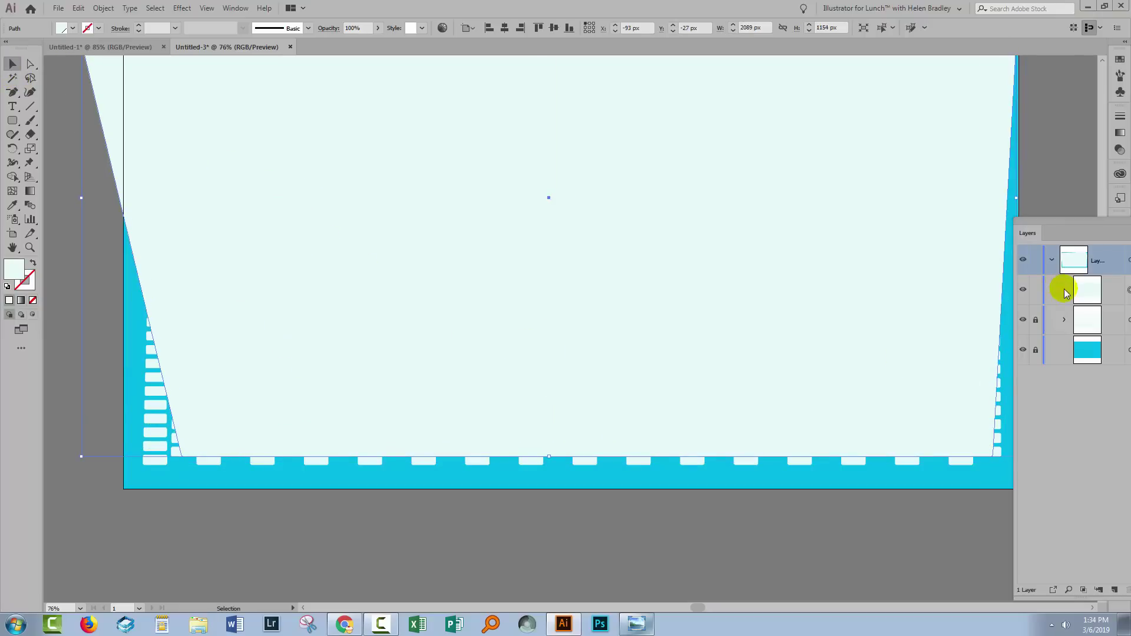
scroll(923, 315, up, 3)
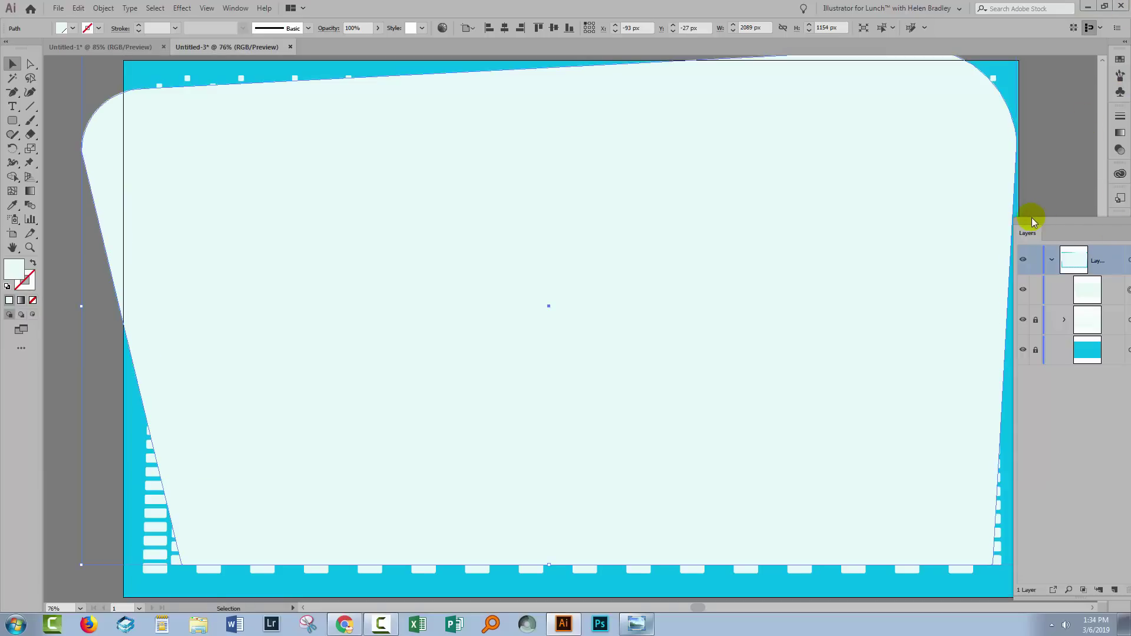
click(1035, 321)
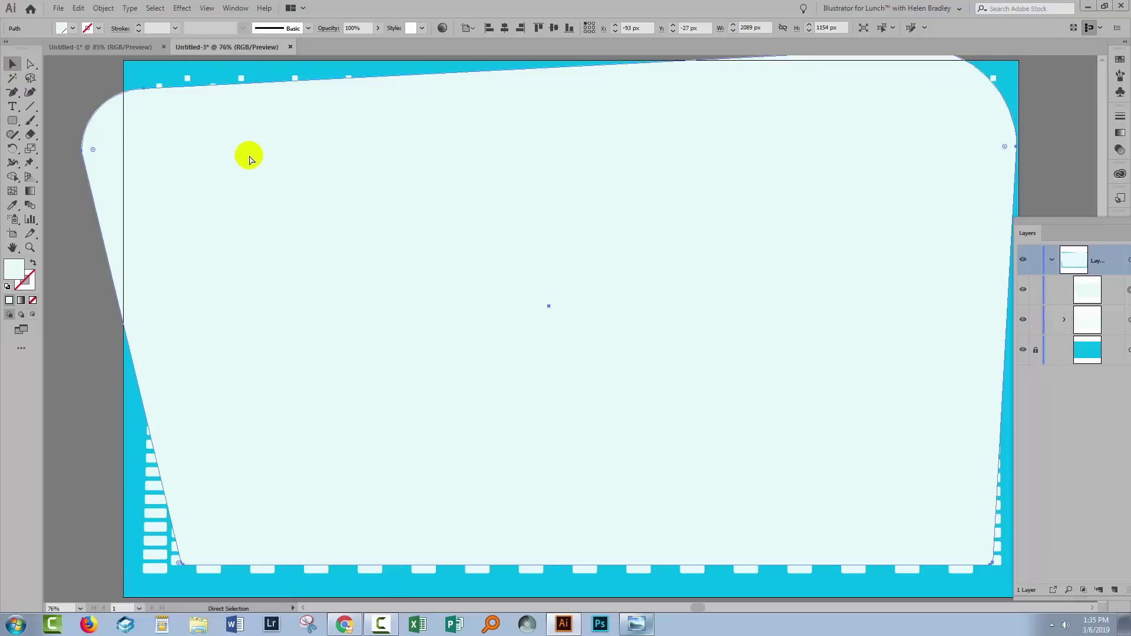
key(ctrl+a)
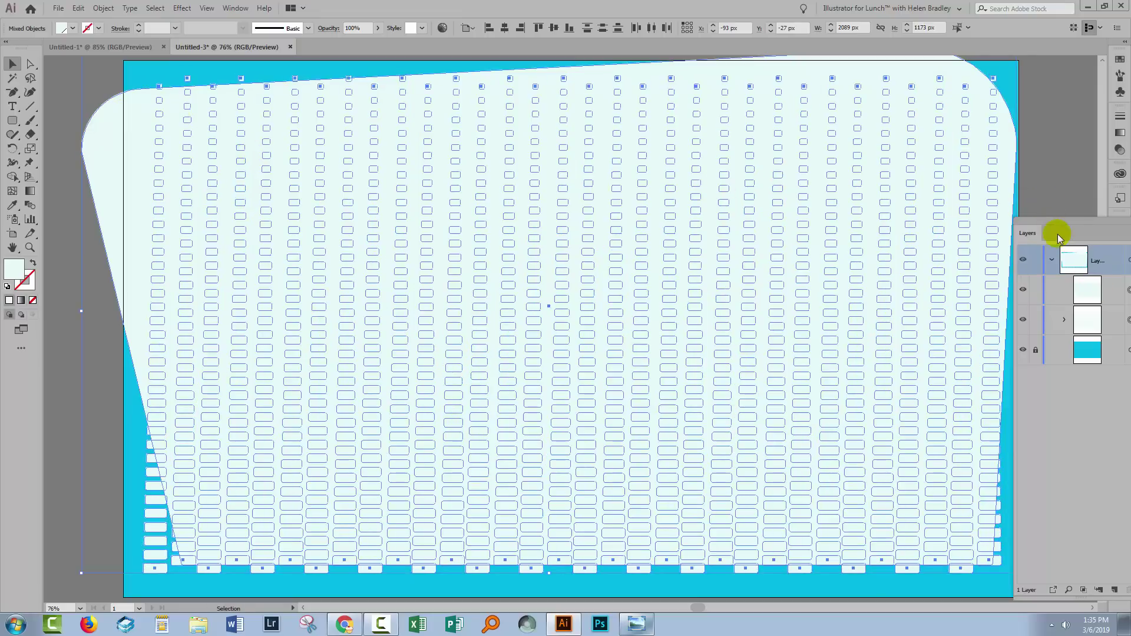
drag(1059, 227, 1055, 223)
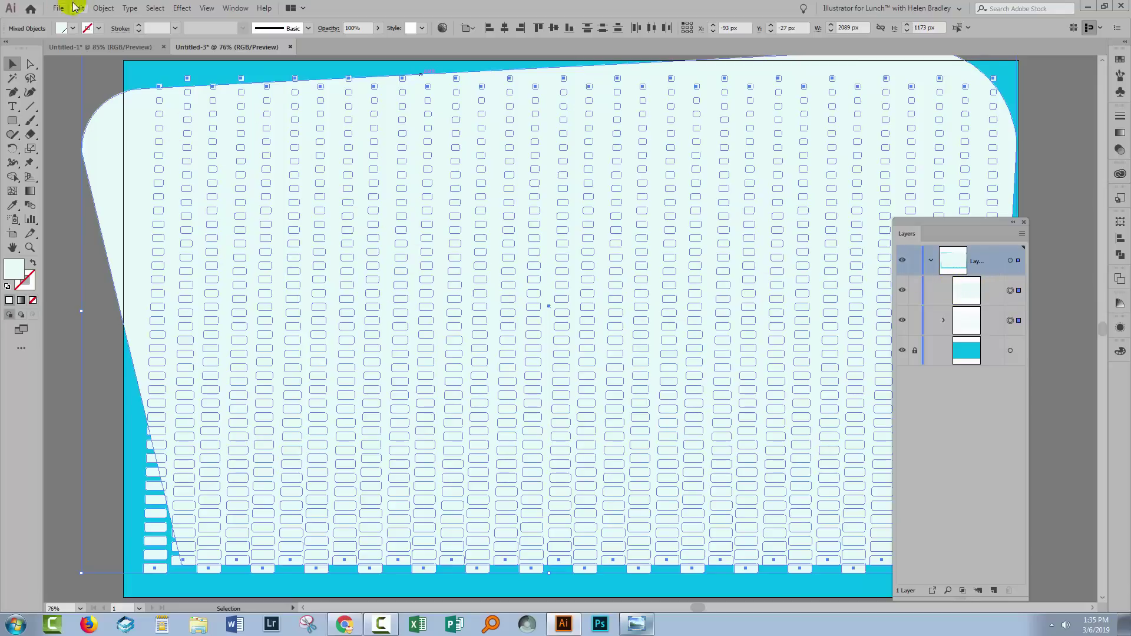
- Apply Object > Envelope Distort > Make with Top Object to bend the dashes into the flared shape
click(105, 8)
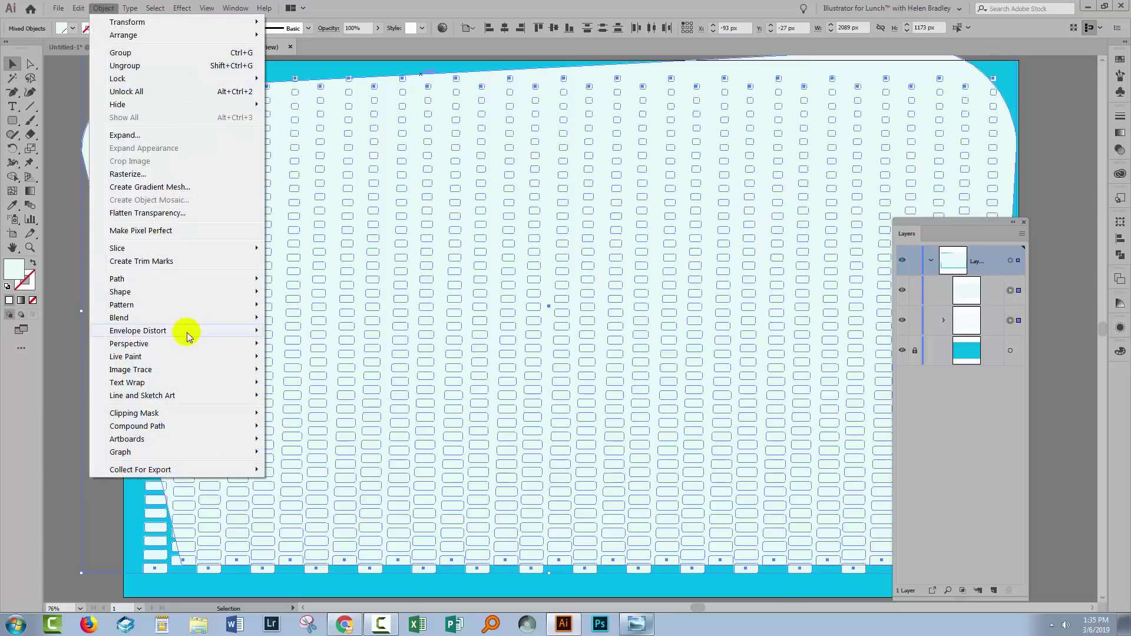
mouse_move(203, 330)
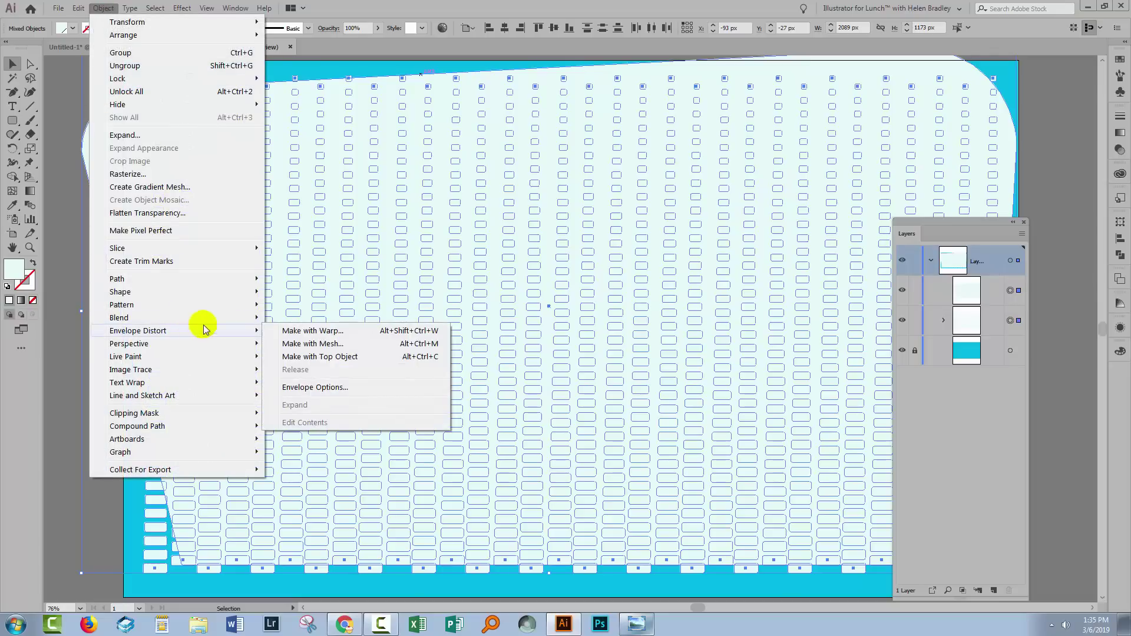
click(319, 358)
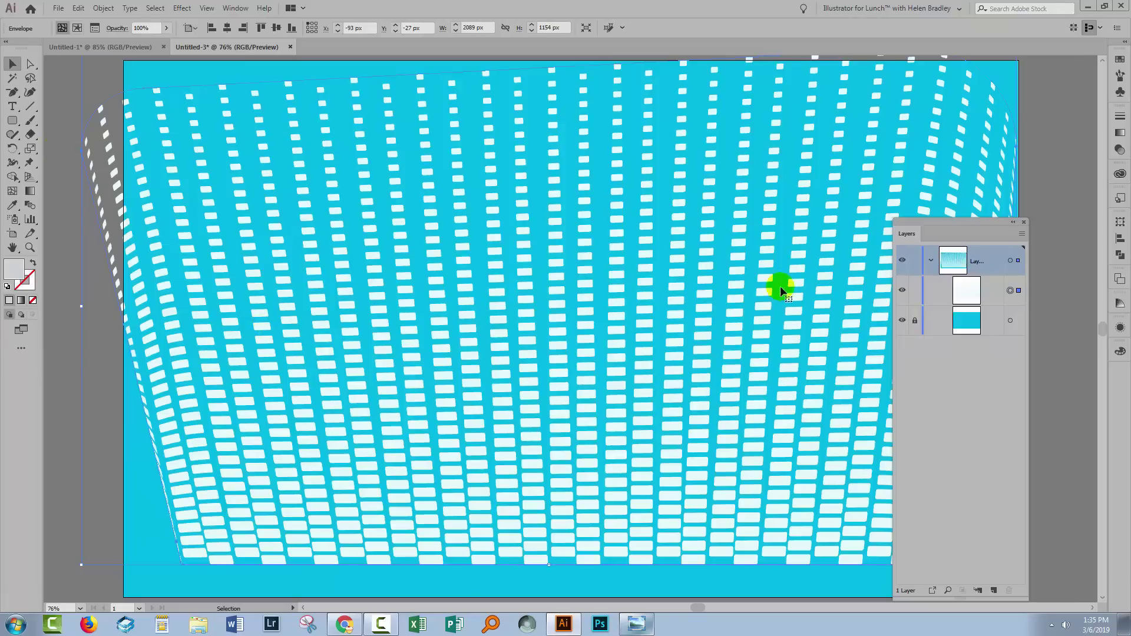
drag(967, 222, 1031, 222)
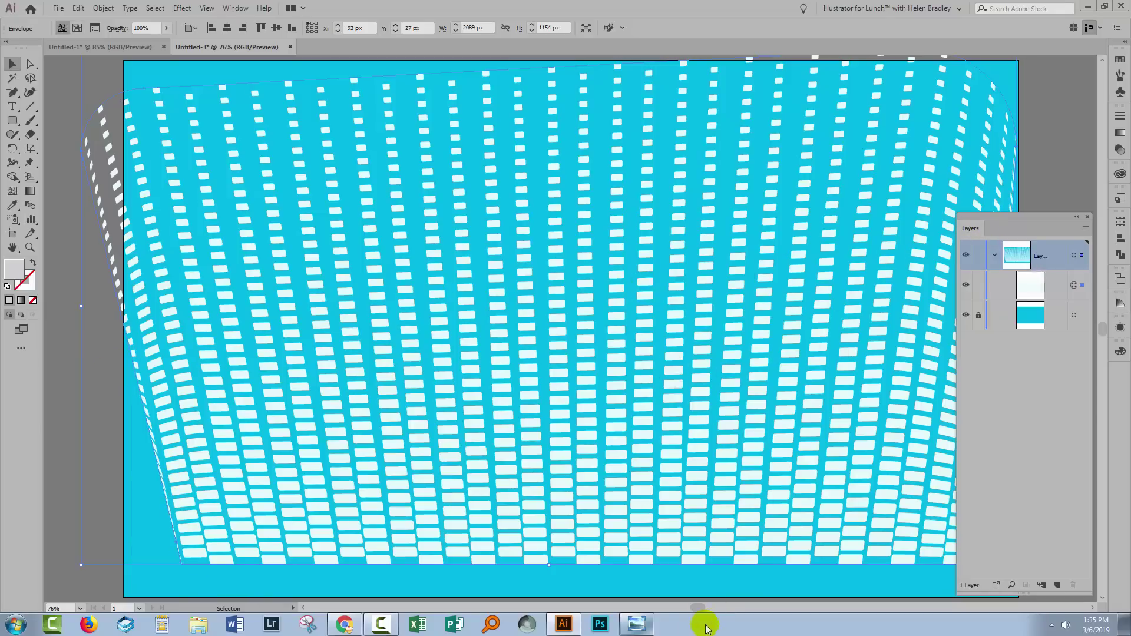
click(636, 624)
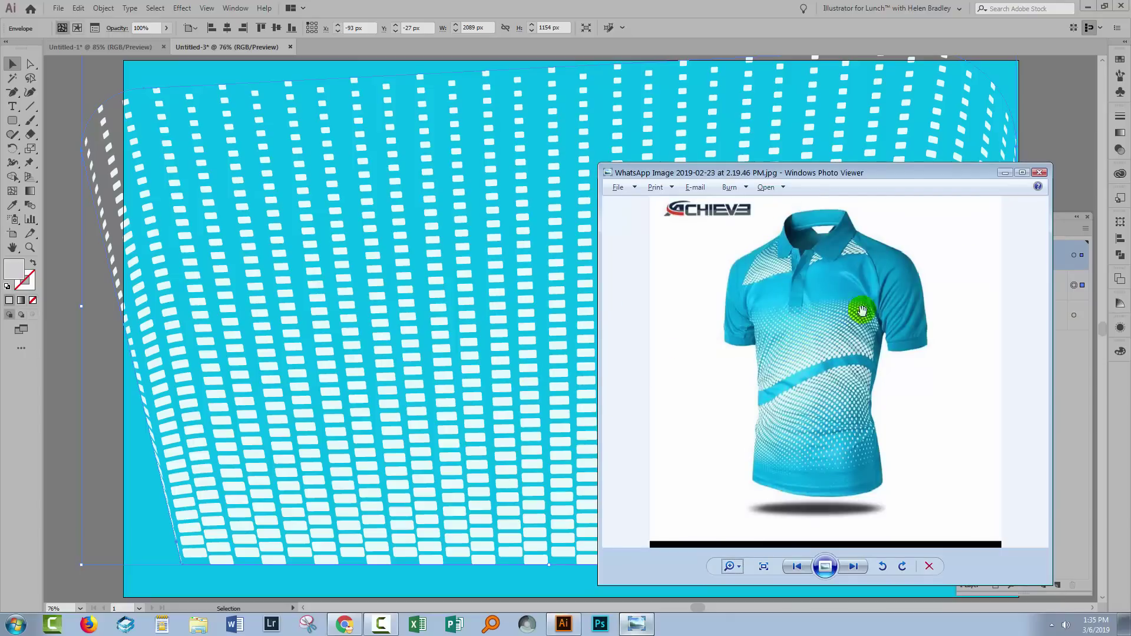
click(1005, 173)
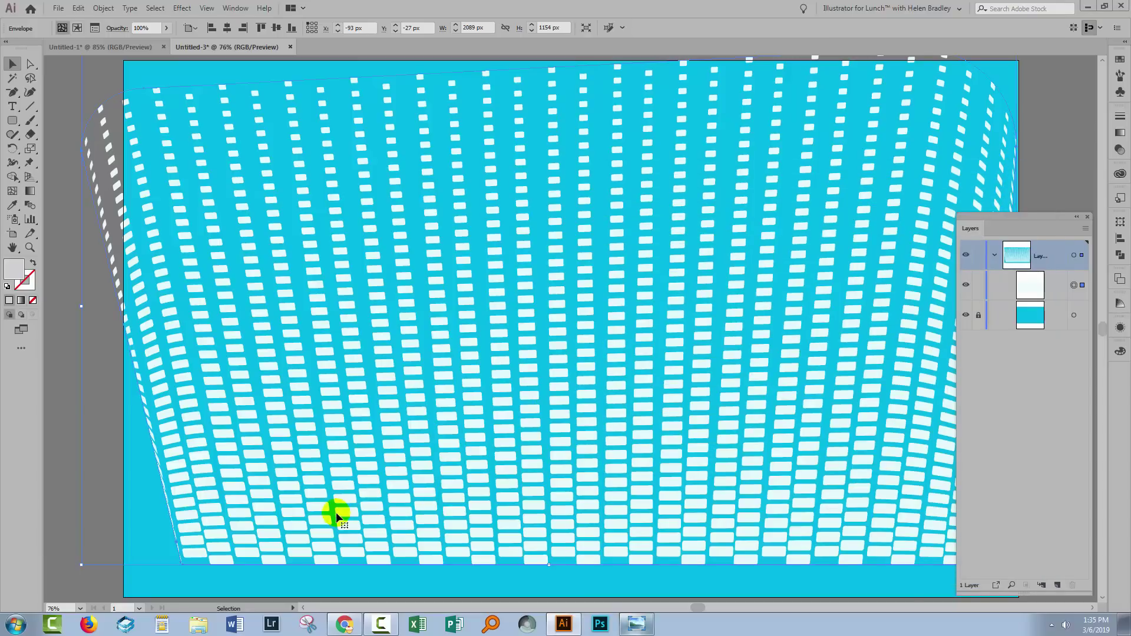